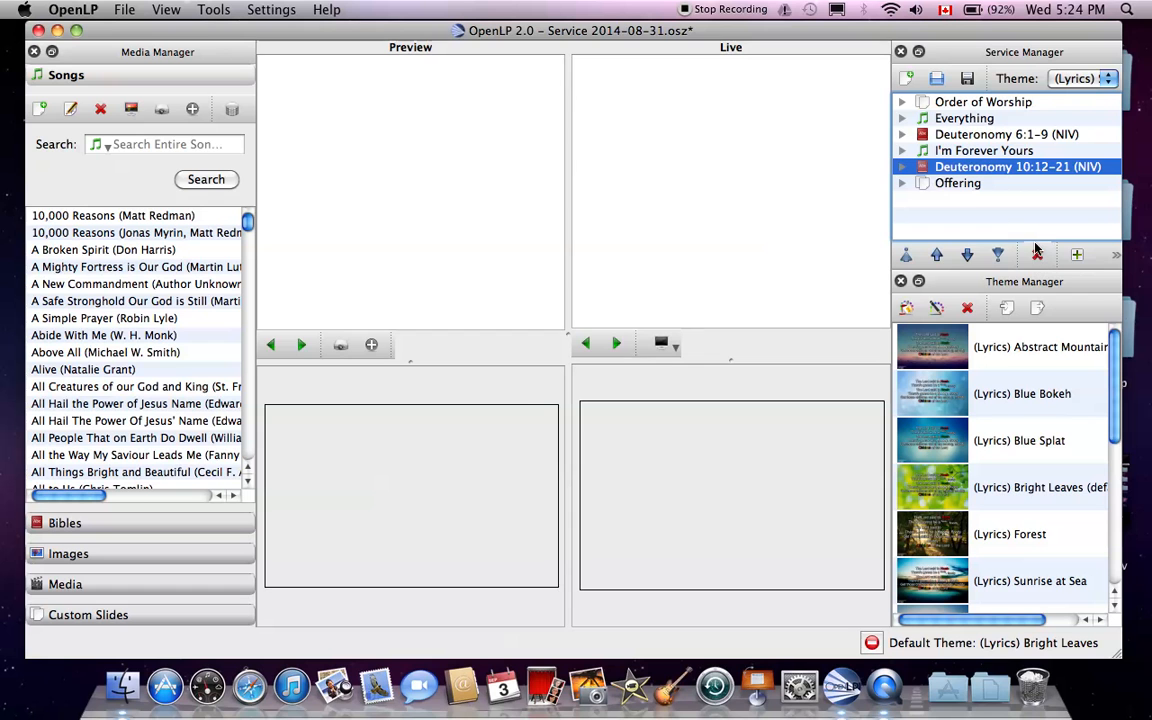
Remove Deuteronomy 10:12-21, I'm Forever Yours, Deuteronomy 6:1-9 and Everything from the service.
click(1037, 256)
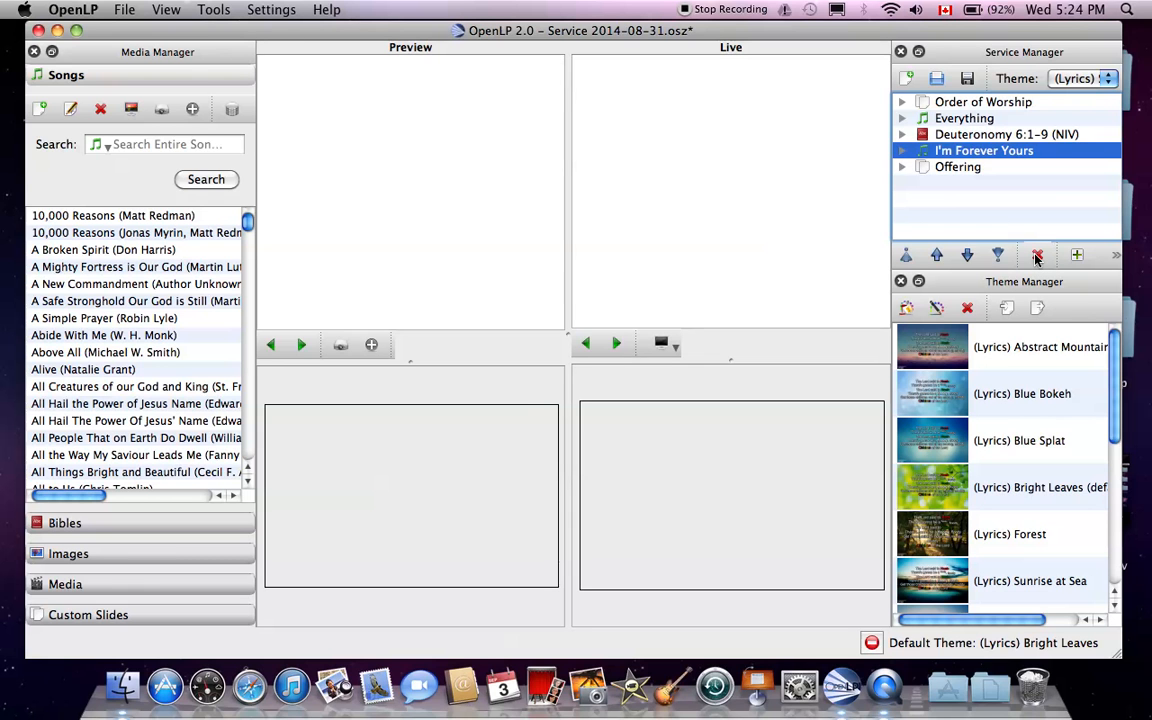
click(1037, 256)
click(1037, 256)
click(1037, 256)
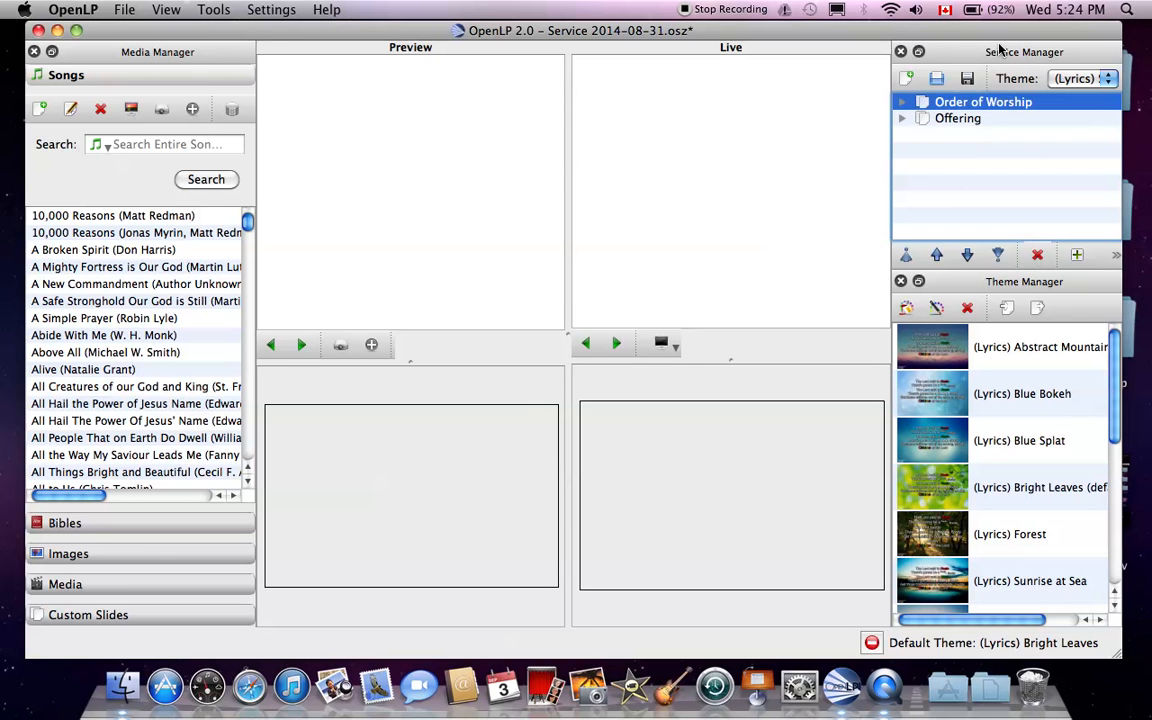
Show the Order of Worship item live and view the list of available custom slides.
double_click(956, 104)
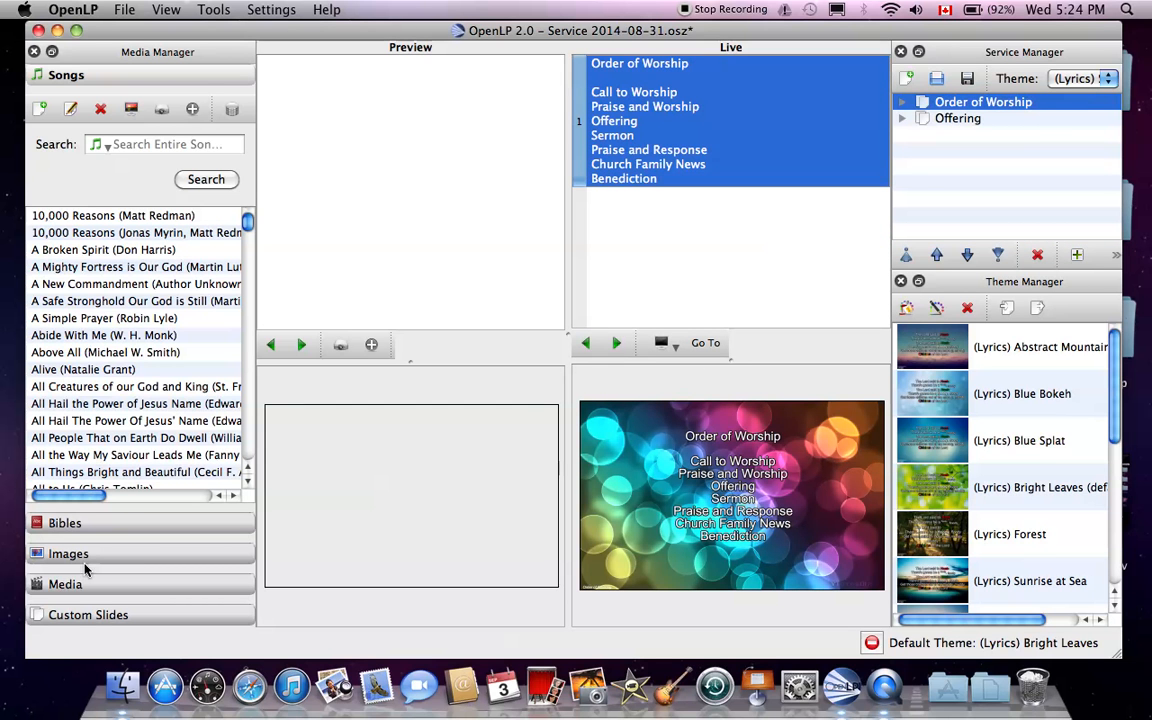
click(70, 612)
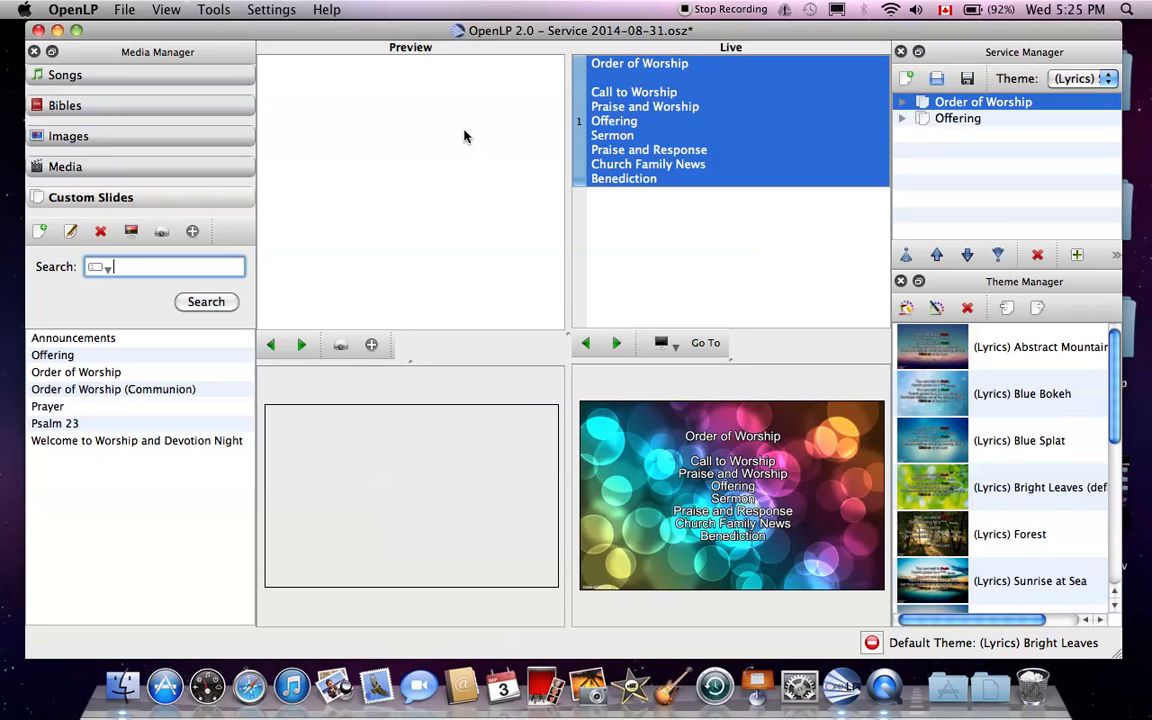
click(83, 9)
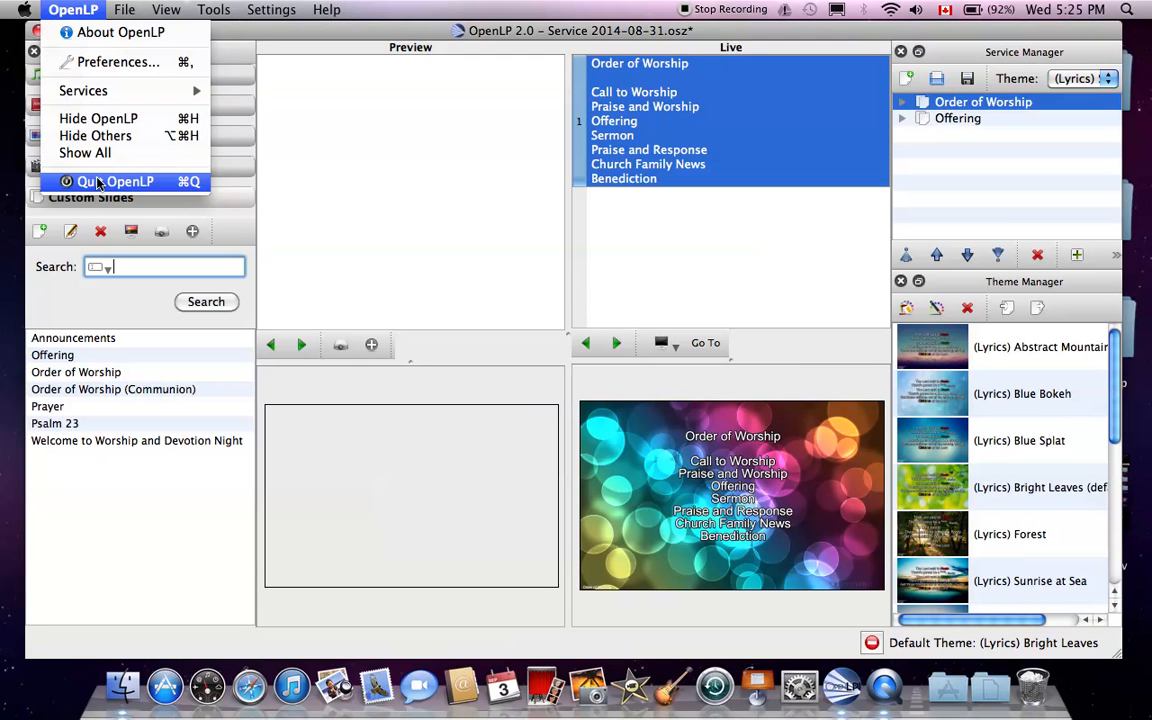
click(250, 37)
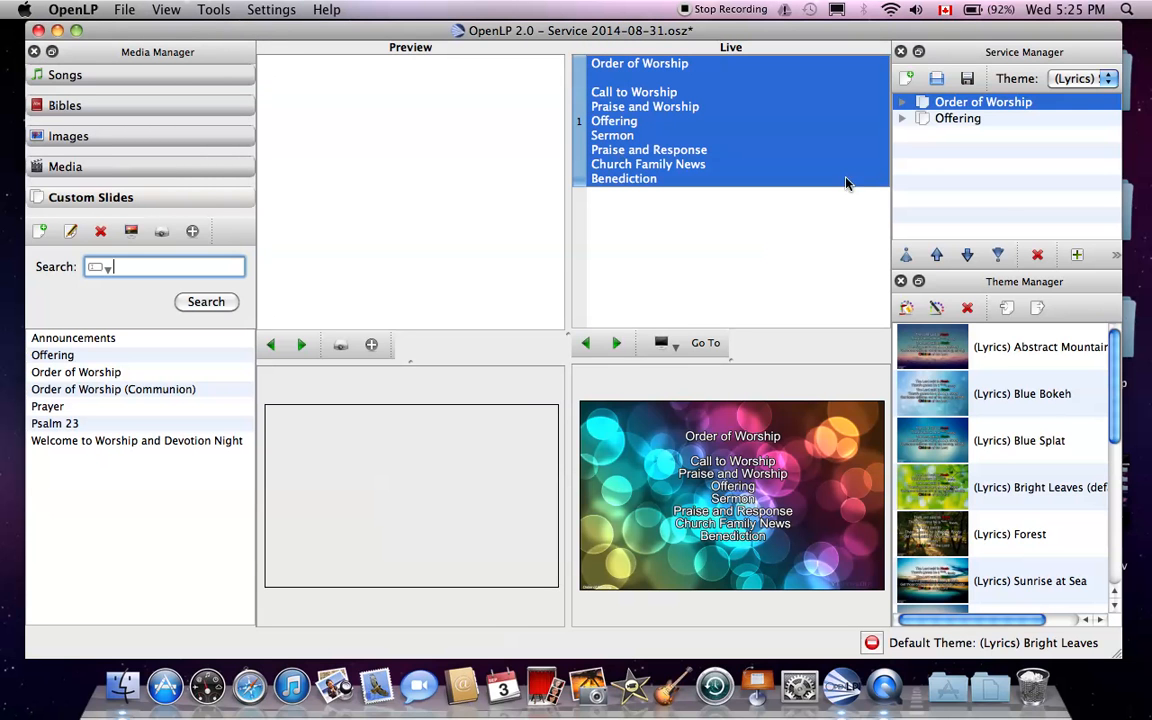
Save the current service, and save it under the name Service 2014-09-07, replacing the existing file.
click(967, 77)
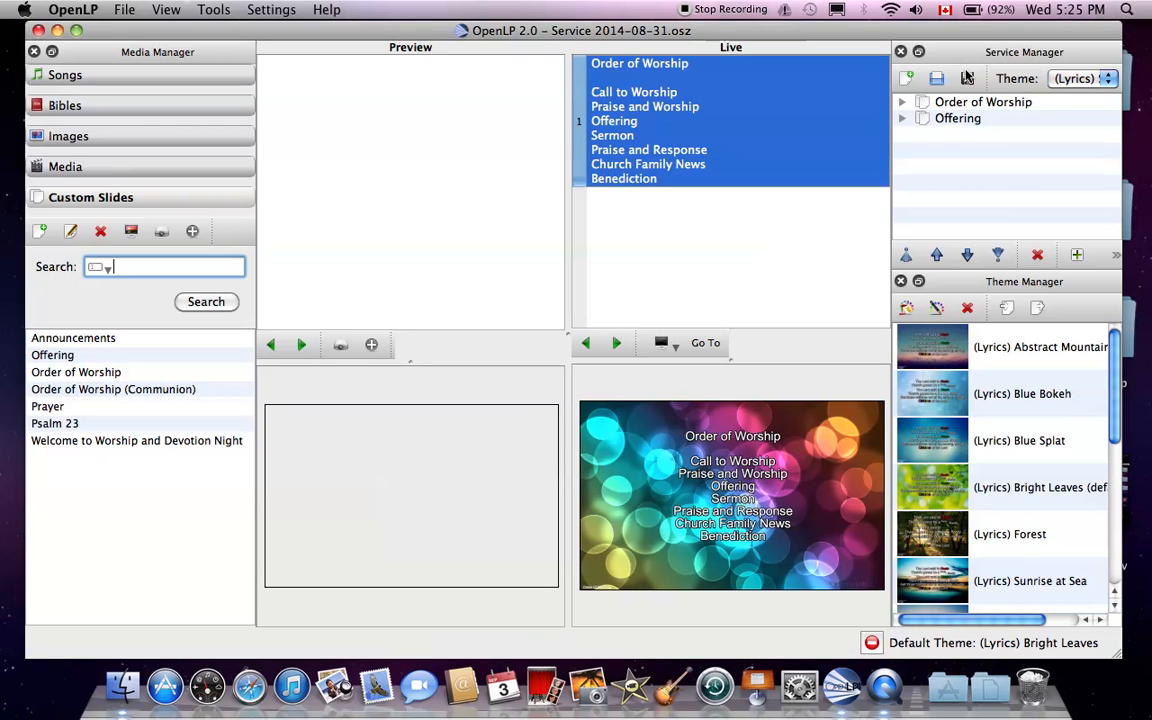
click(124, 9)
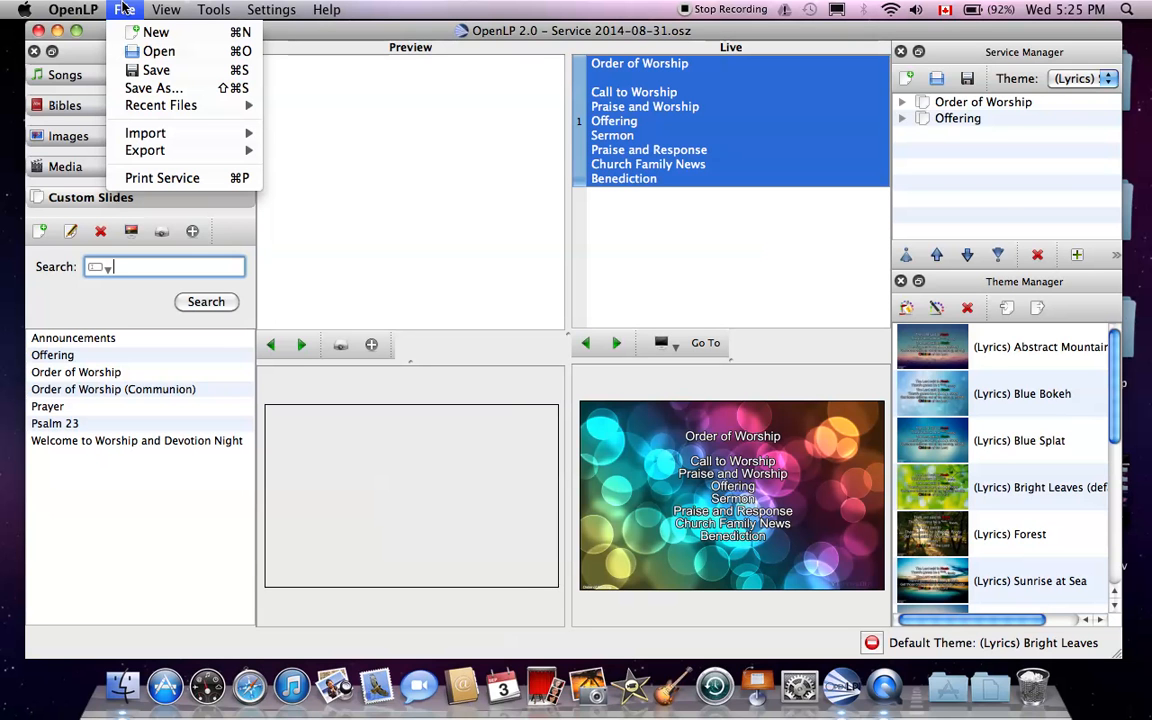
click(130, 90)
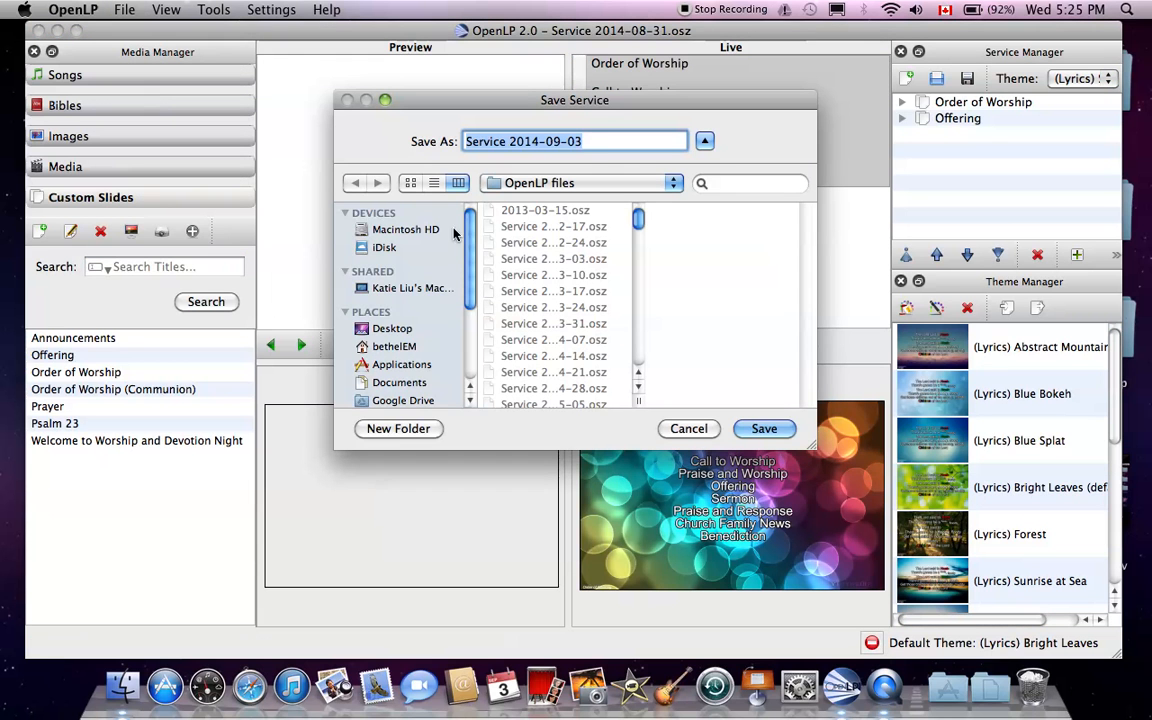
click(588, 143)
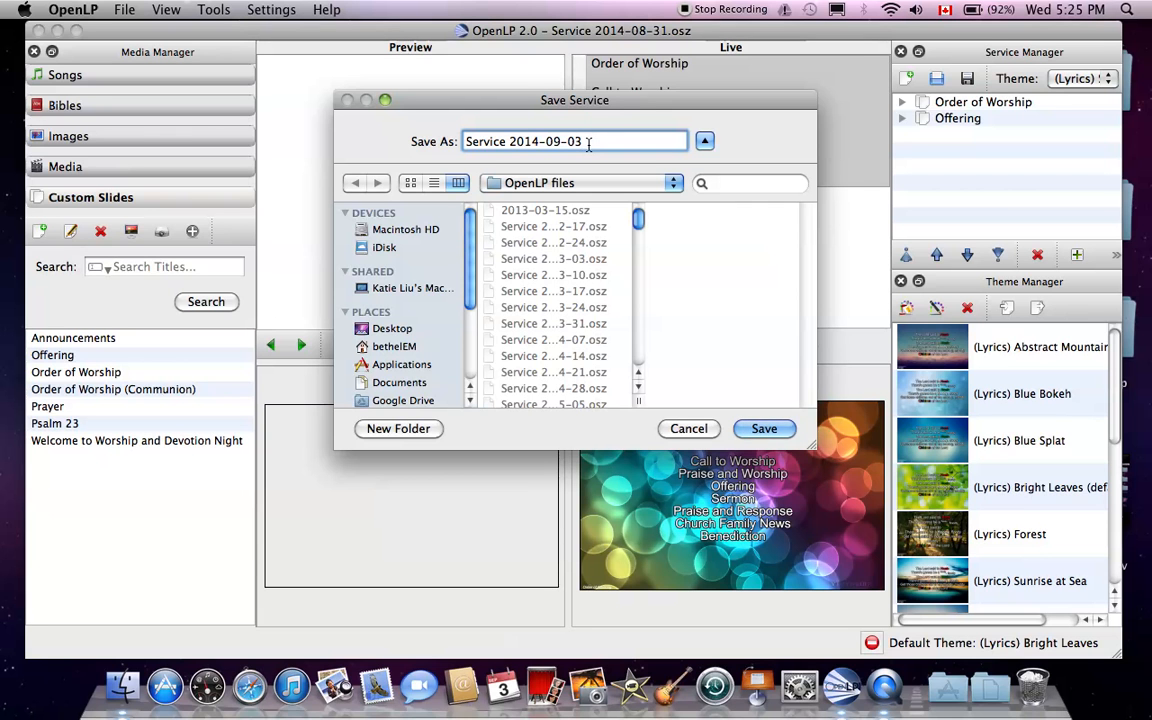
key(BackSpace)
key(BackSpace)
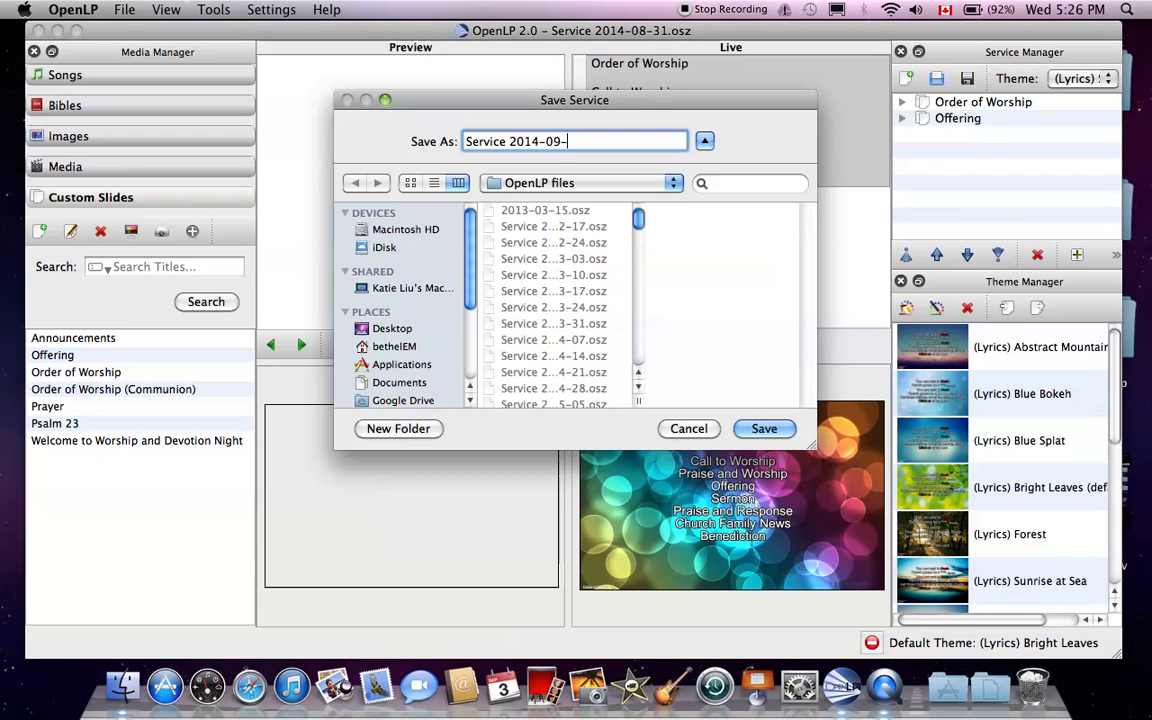
text(07)
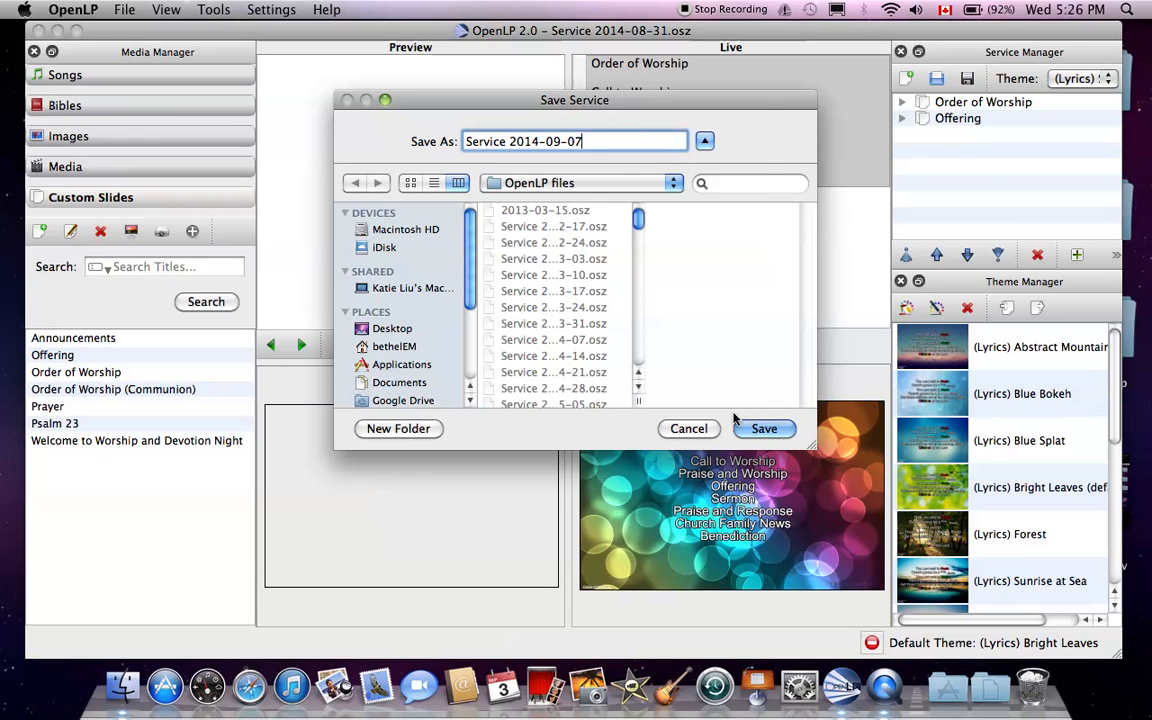
click(763, 428)
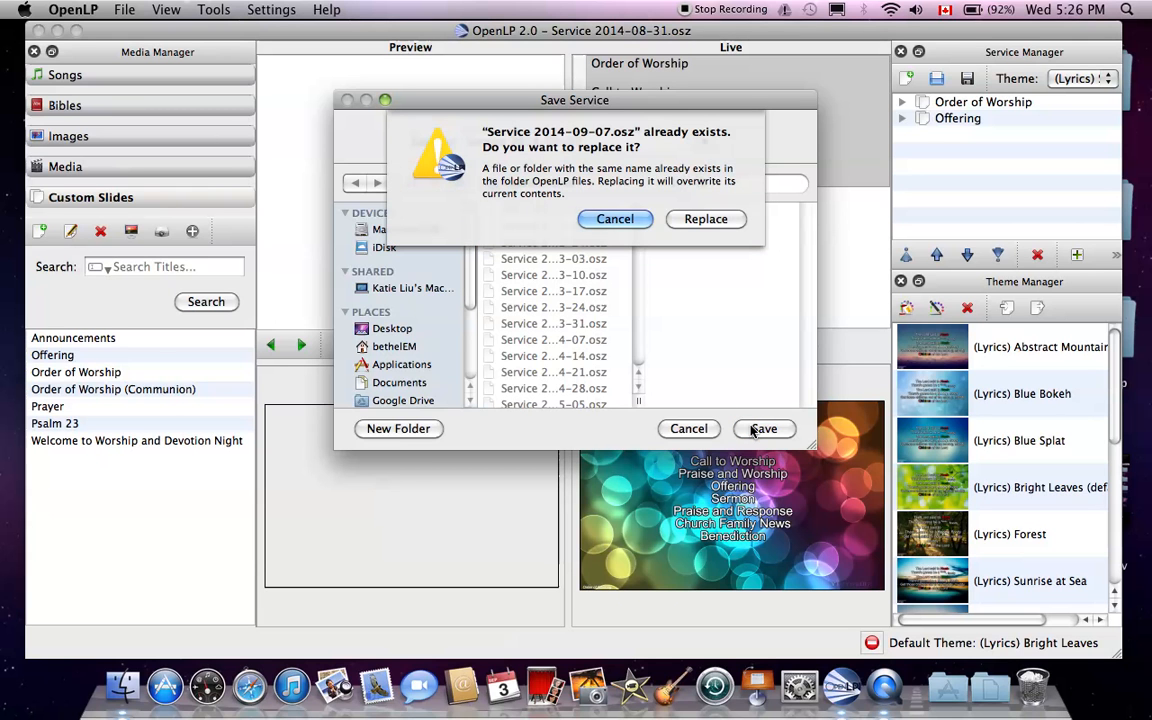
click(705, 219)
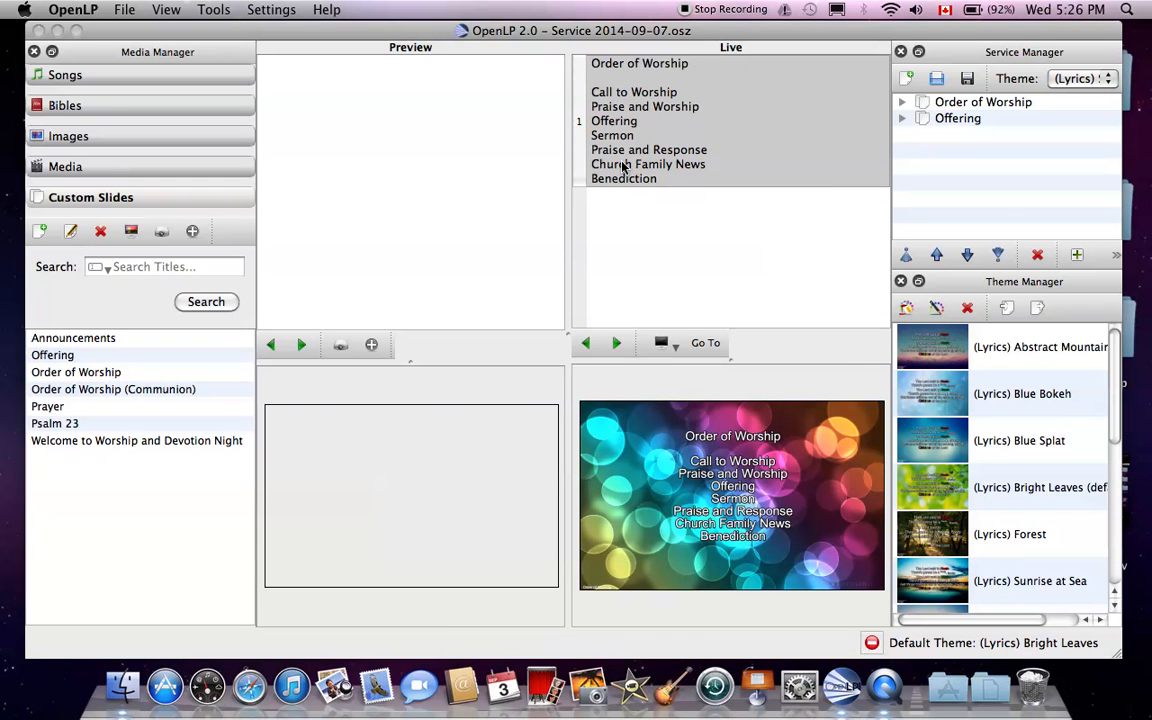
Quit OpenLP and launch it again.
click(75, 10)
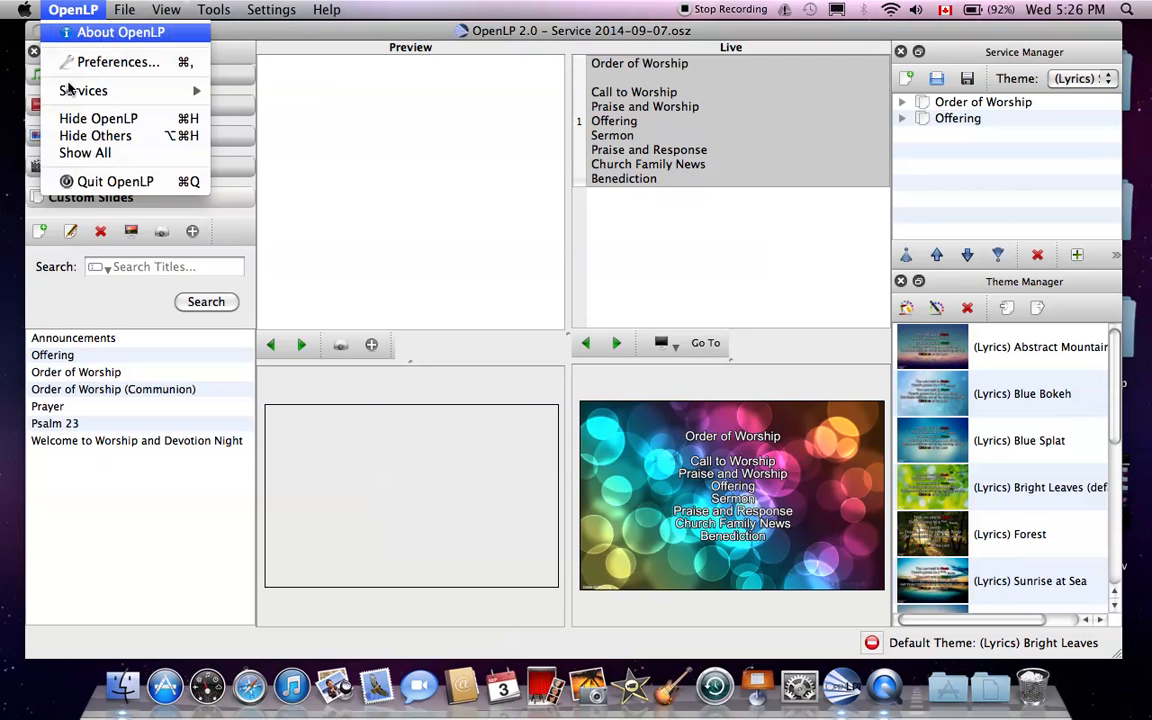
click(85, 184)
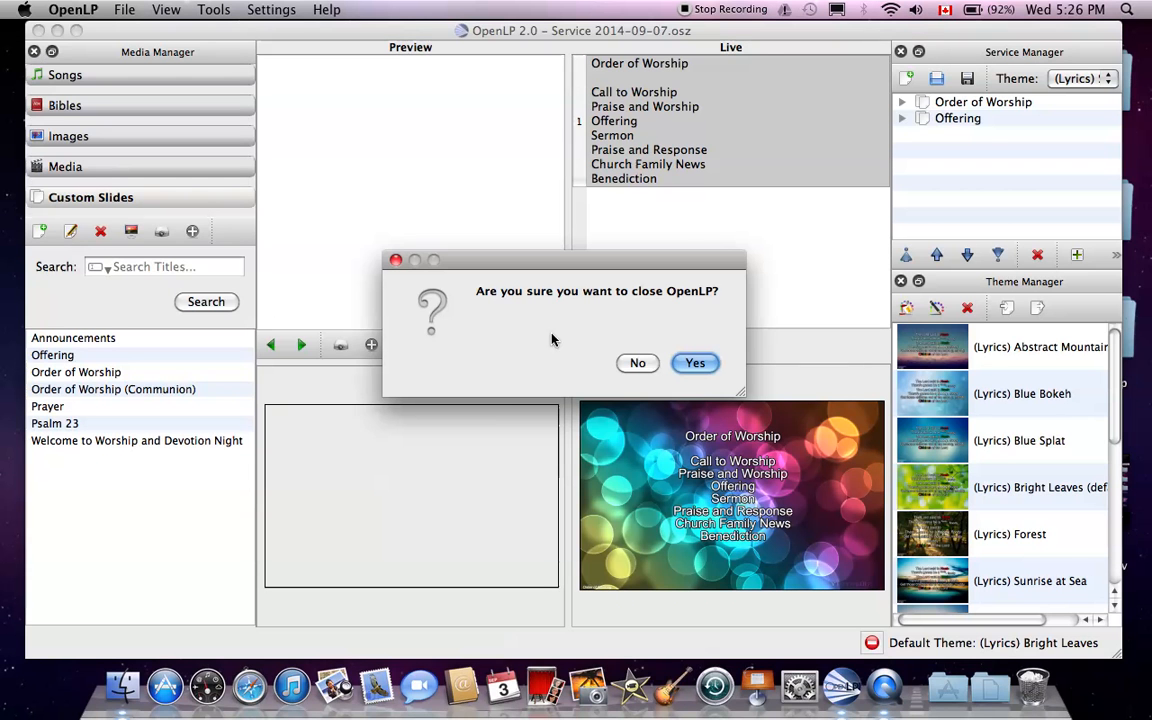
click(710, 366)
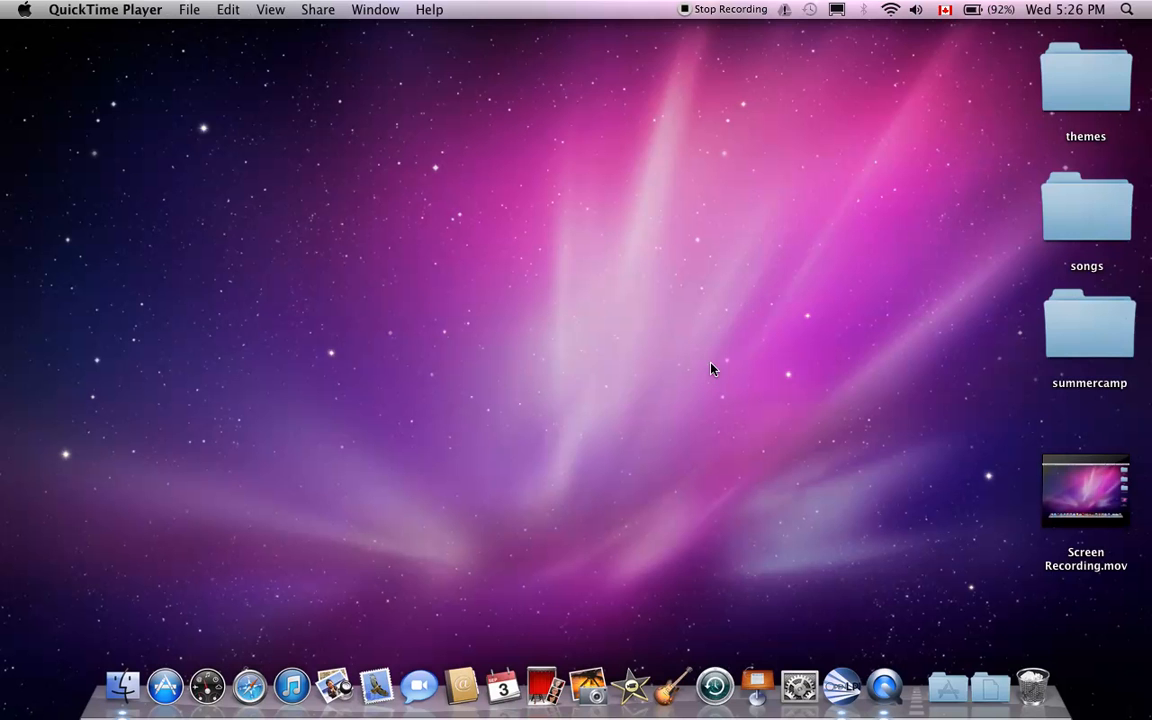
click(843, 685)
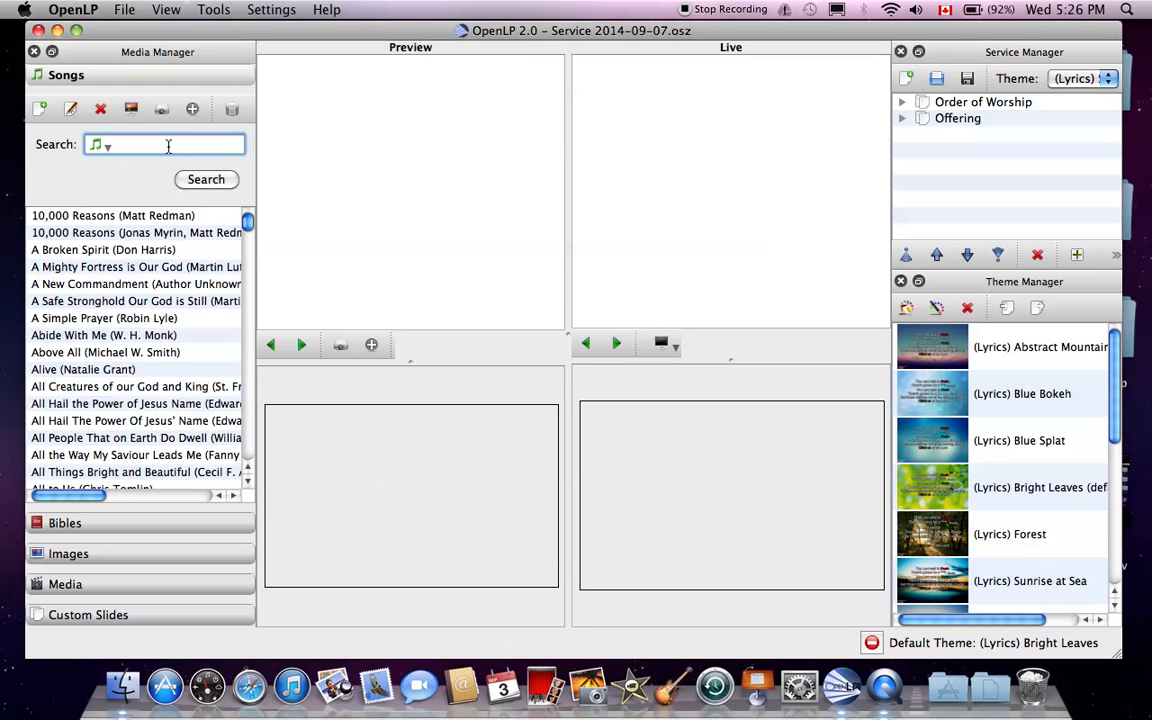
Search the song library for "as we gather".
scroll(128, 305, down, 20)
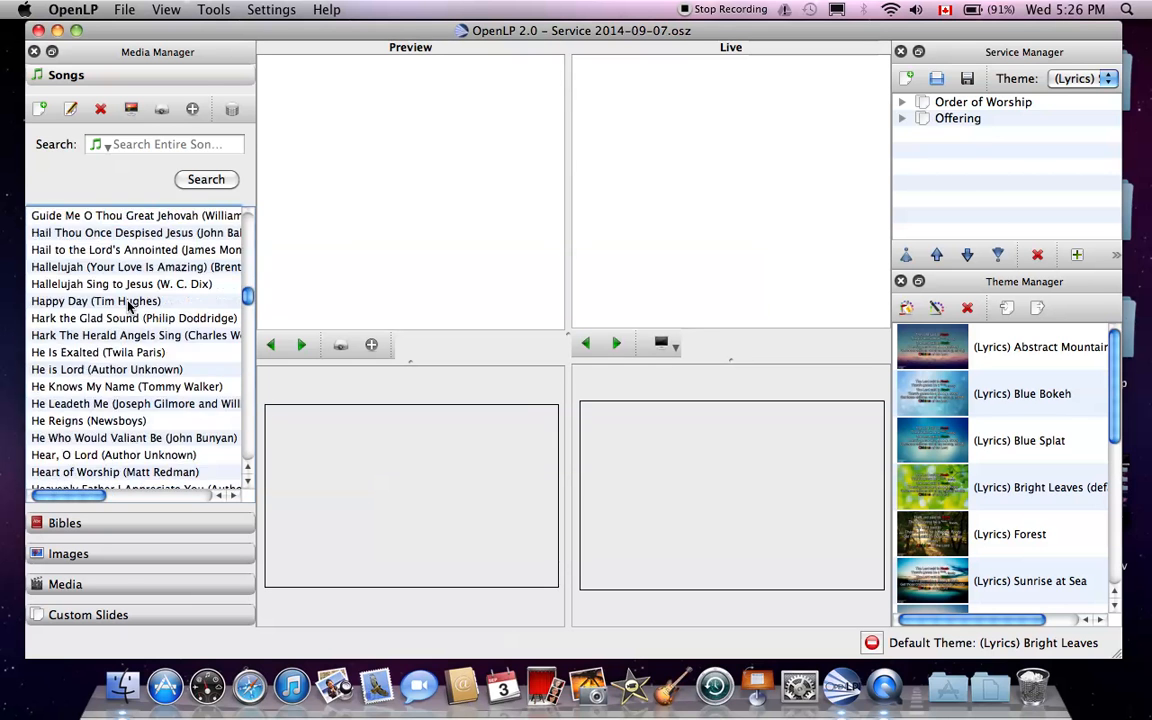
scroll(128, 305, up, 20)
scroll(128, 305, right, 5)
click(134, 147)
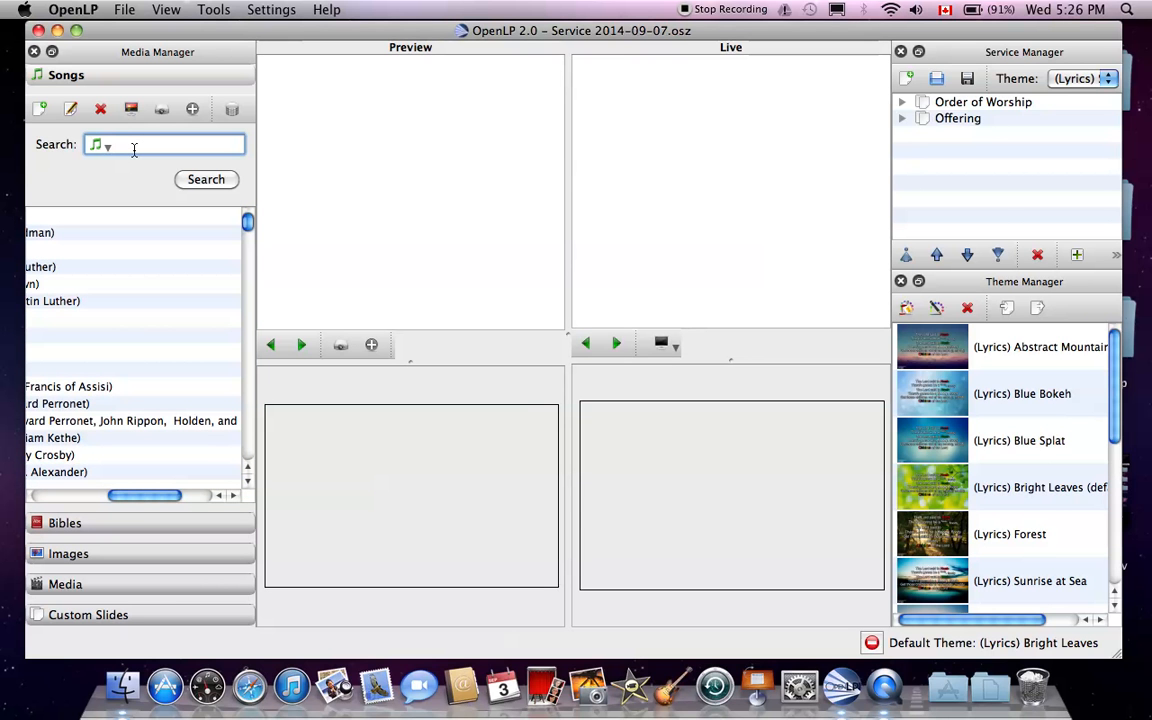
text(as we gather)
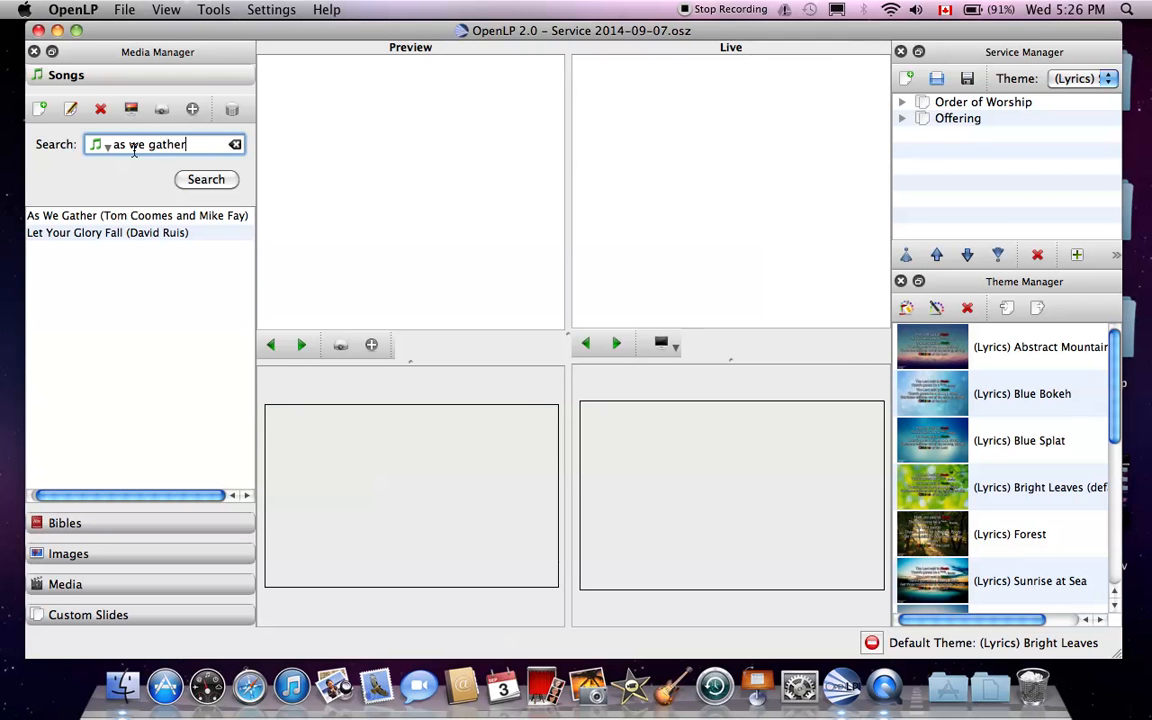
Preview the song As We Gather, and add it to the service between Order of Worship and Offering.
double_click(73, 217)
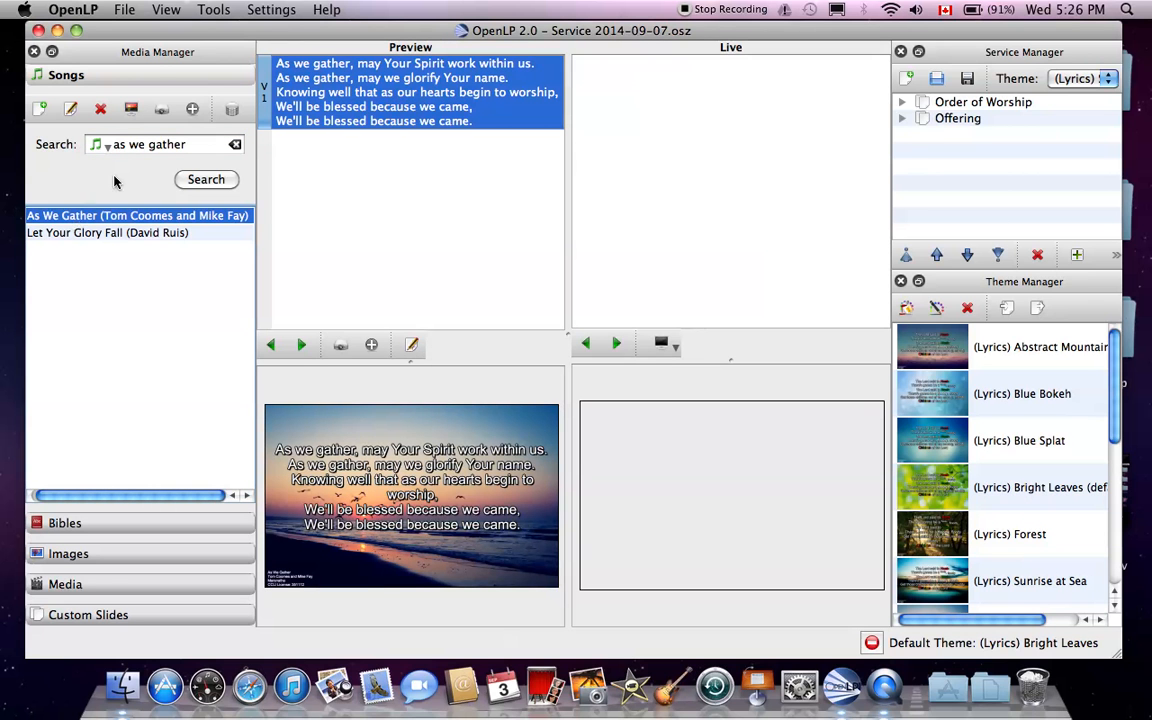
click(192, 109)
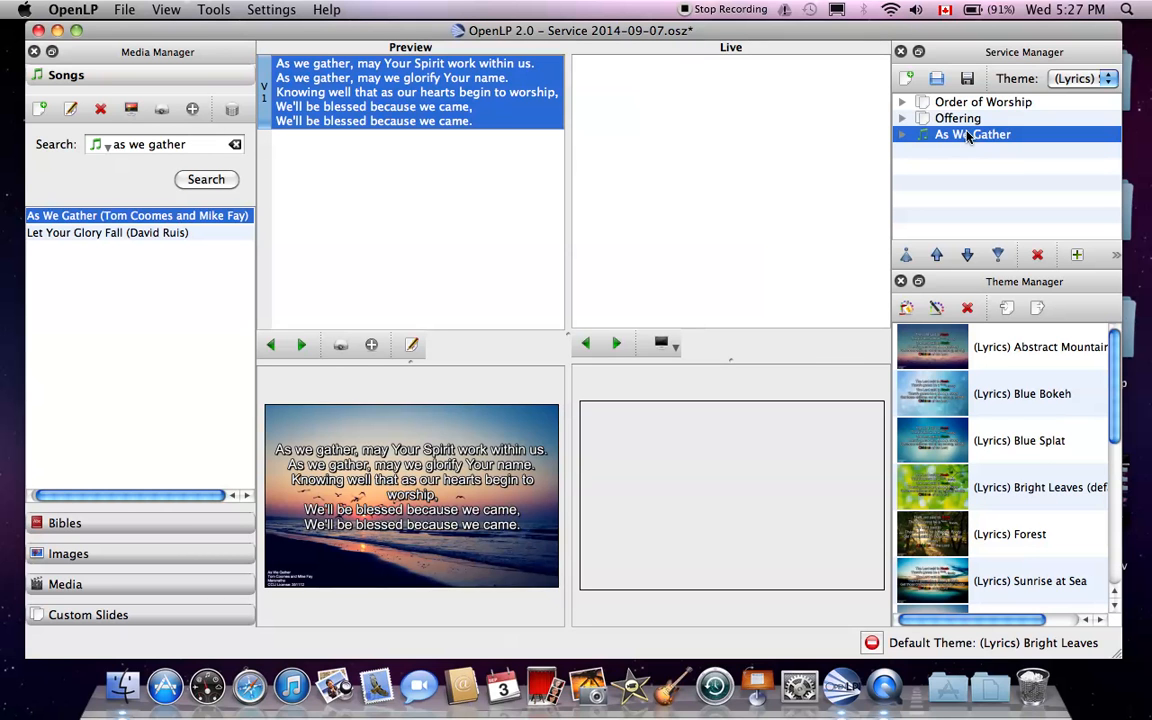
drag(960, 137, 962, 120)
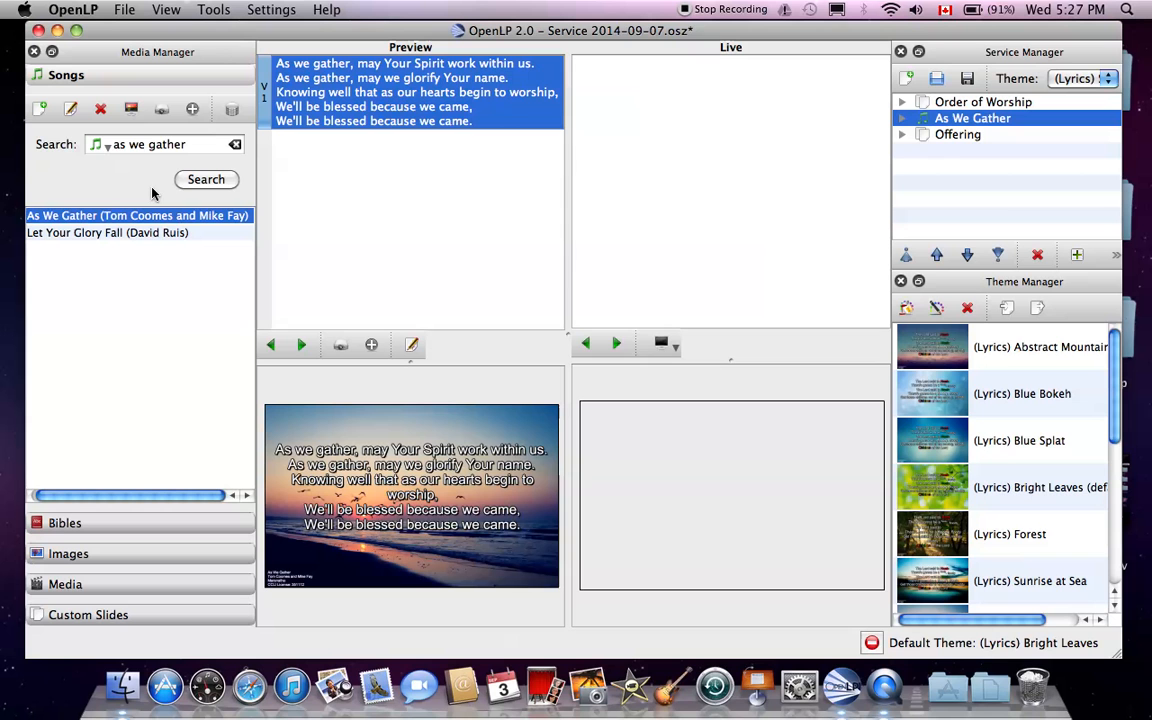
Search the NIV Bible for "psalms 59".
click(57, 523)
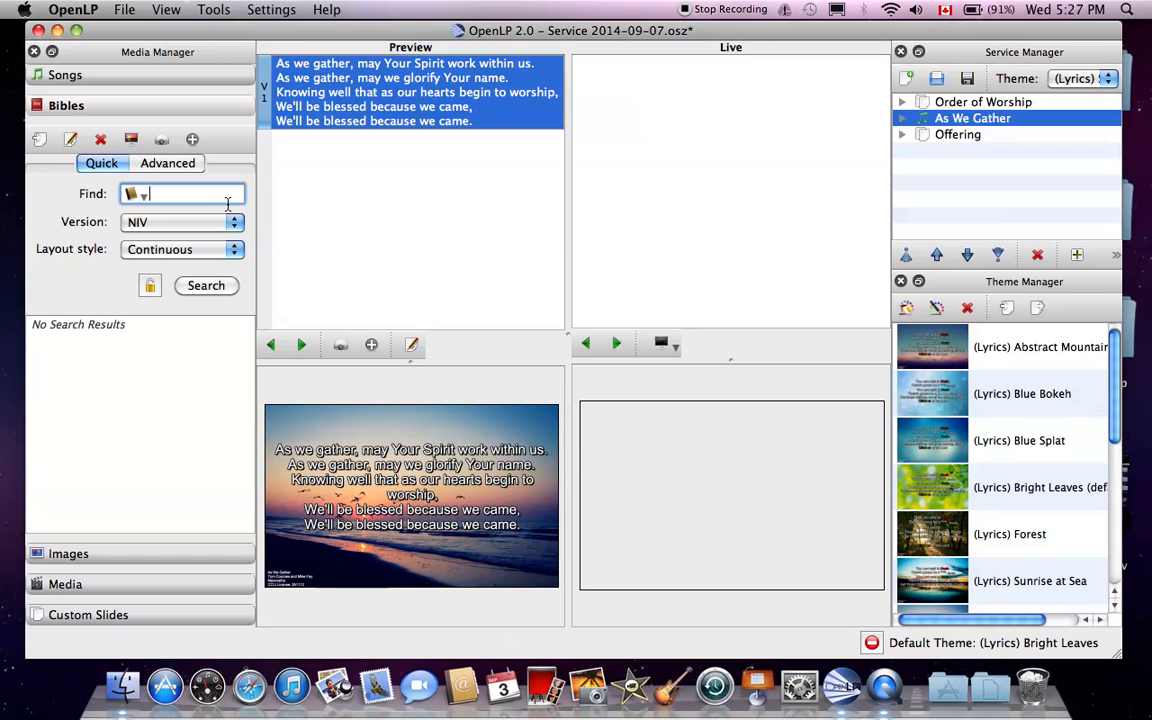
text(psalm)
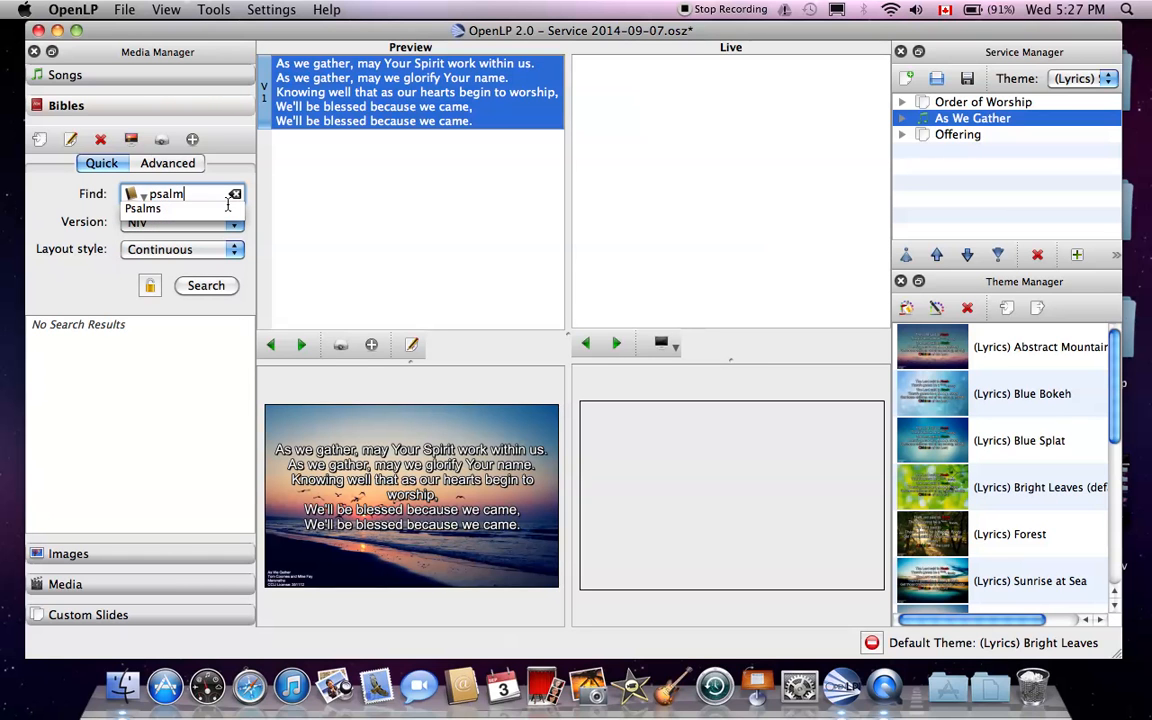
text(s 59)
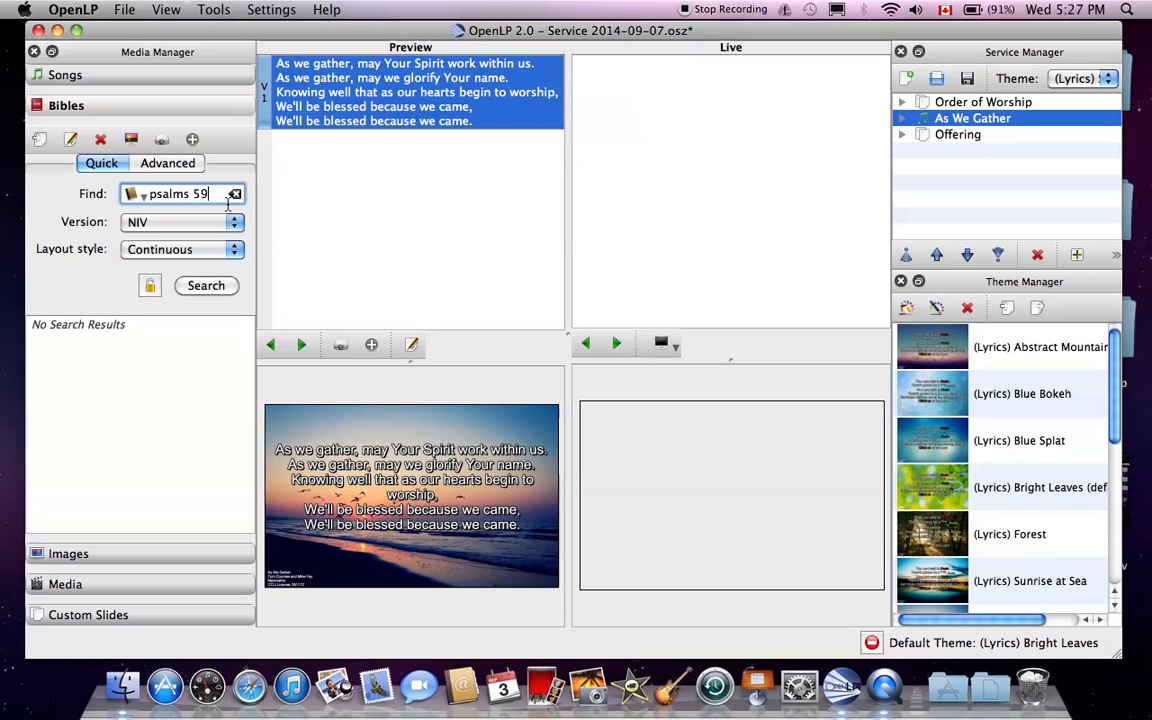
click(205, 286)
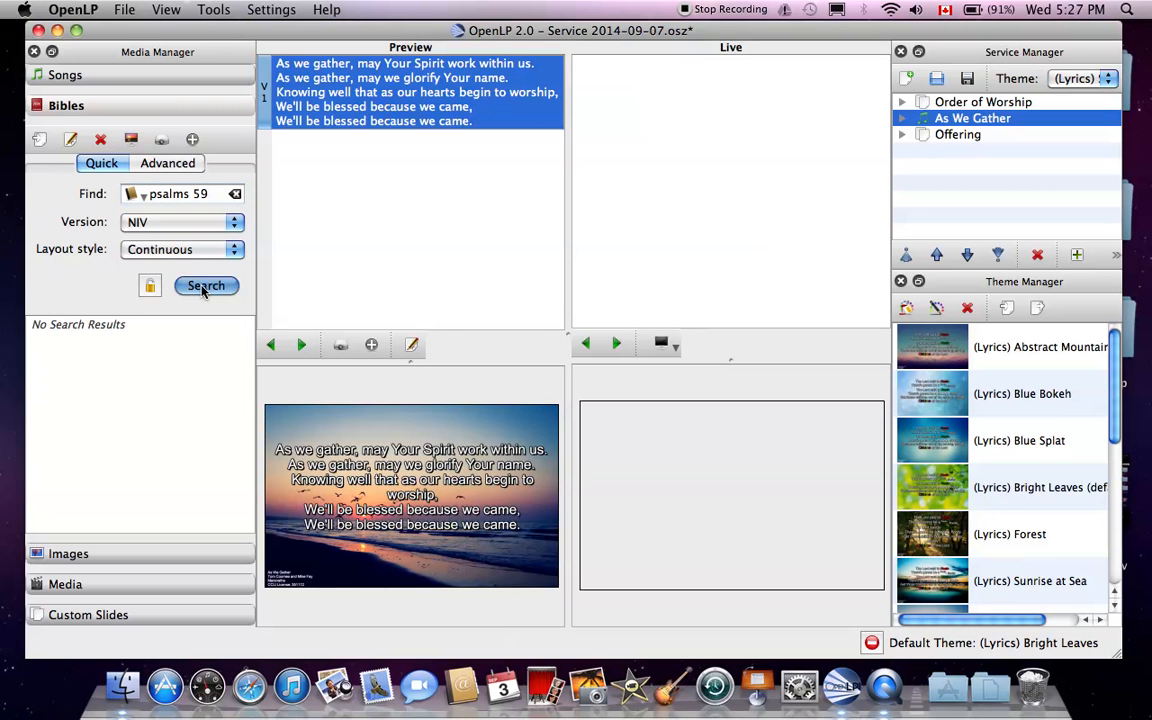
Review the available Bible versions and layout styles, choosing NIV and Continuous.
click(147, 225)
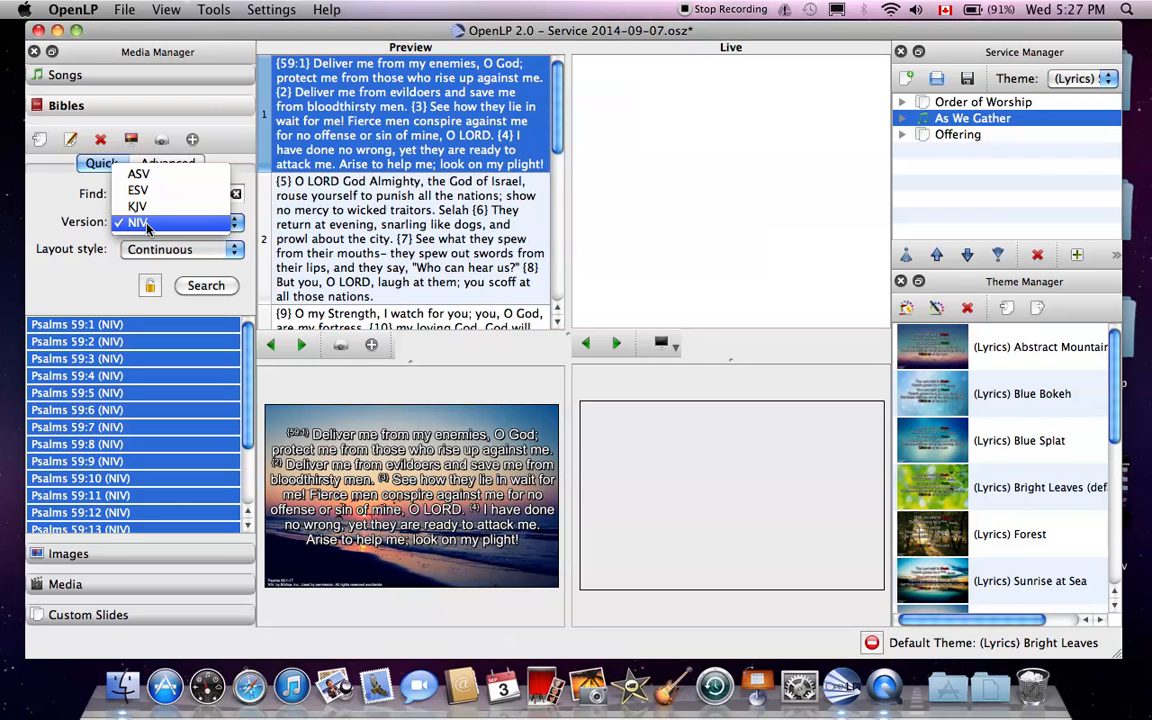
click(147, 226)
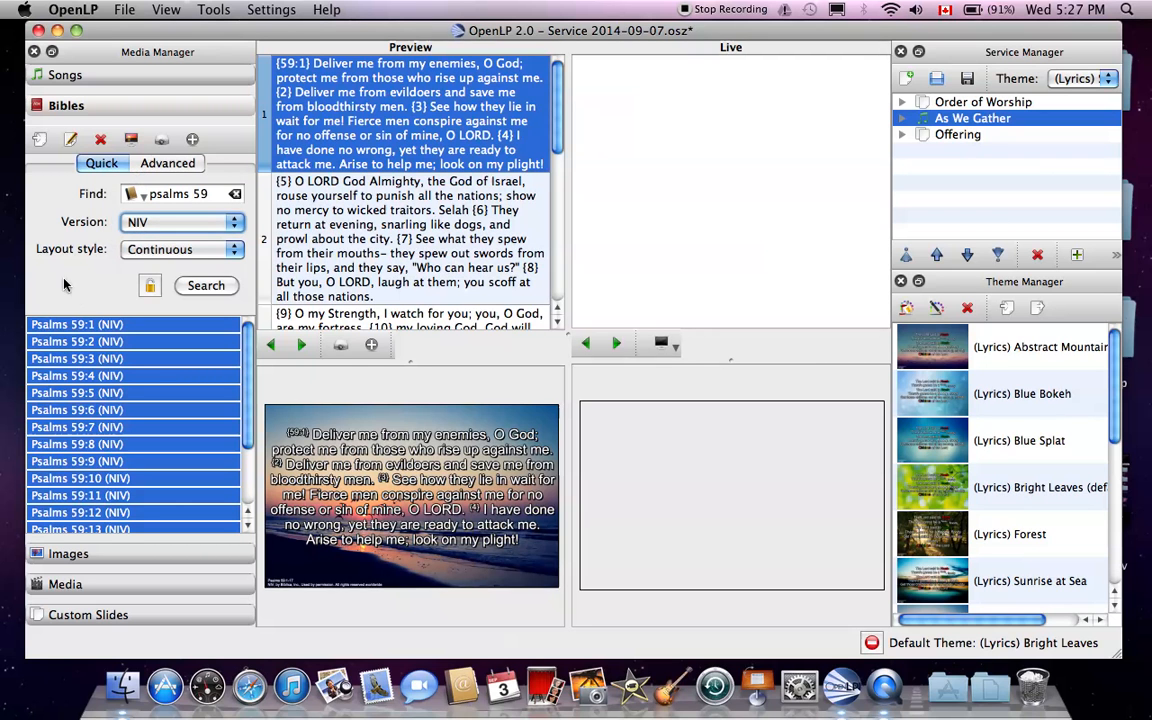
click(174, 250)
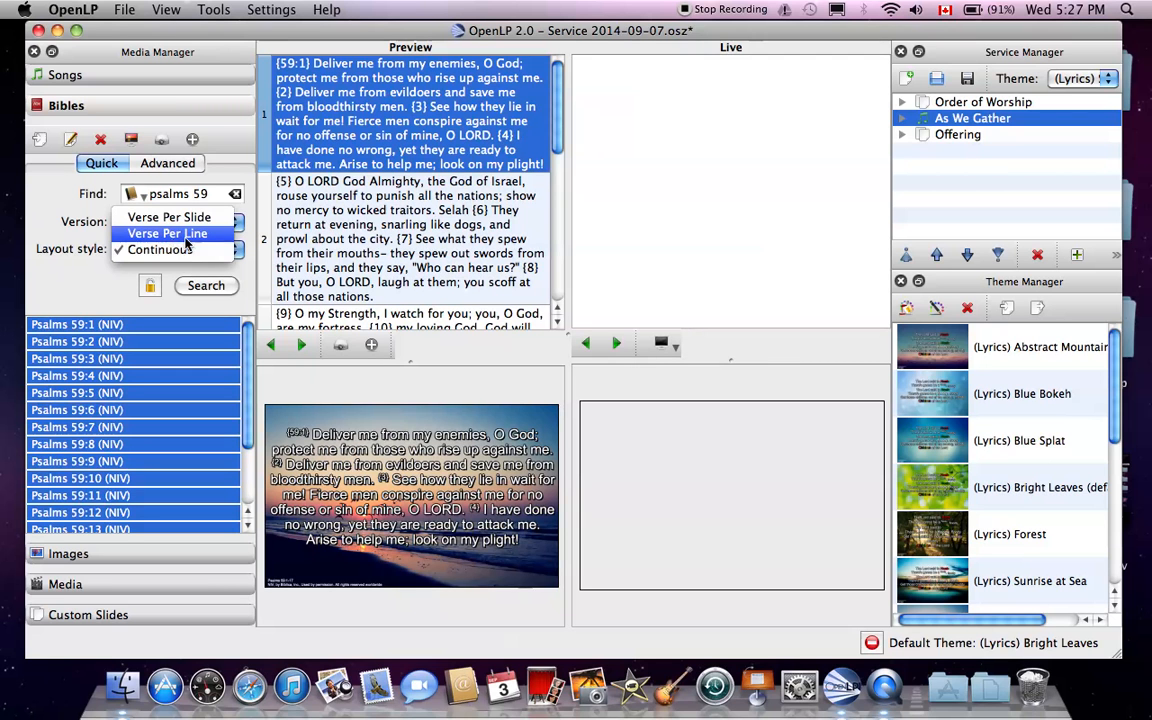
click(174, 250)
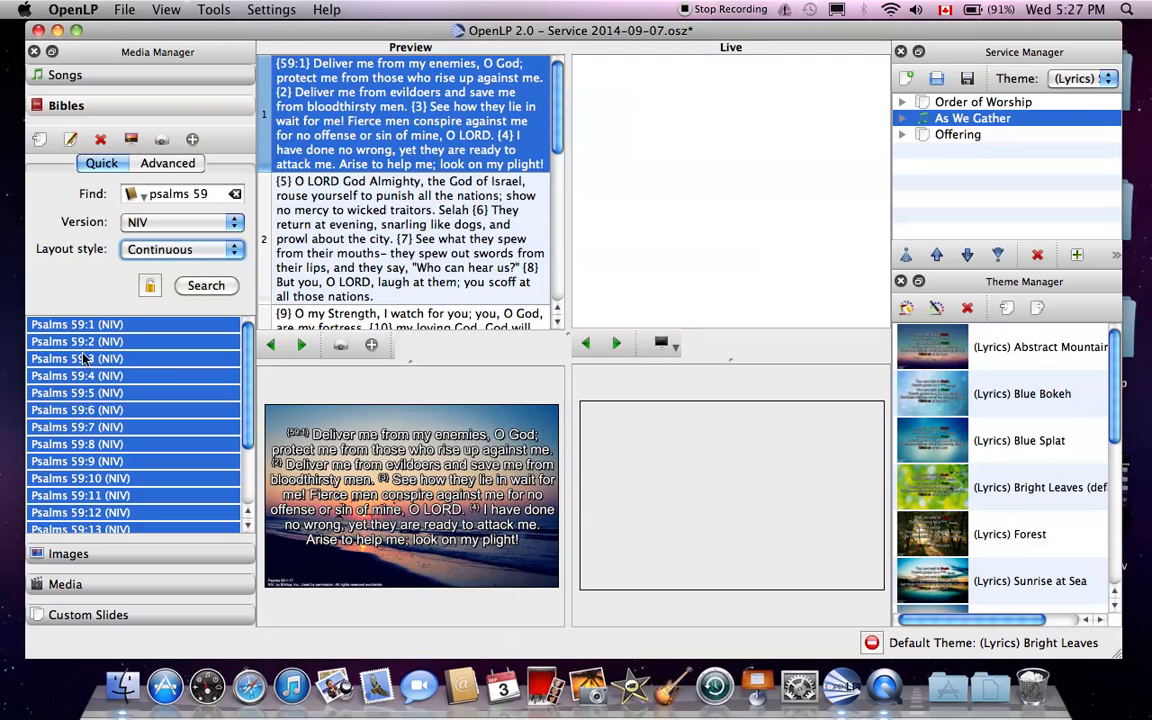
Select verses 1, 2, 5 and 7 of Psalms 59 for the preview.
click(101, 325)
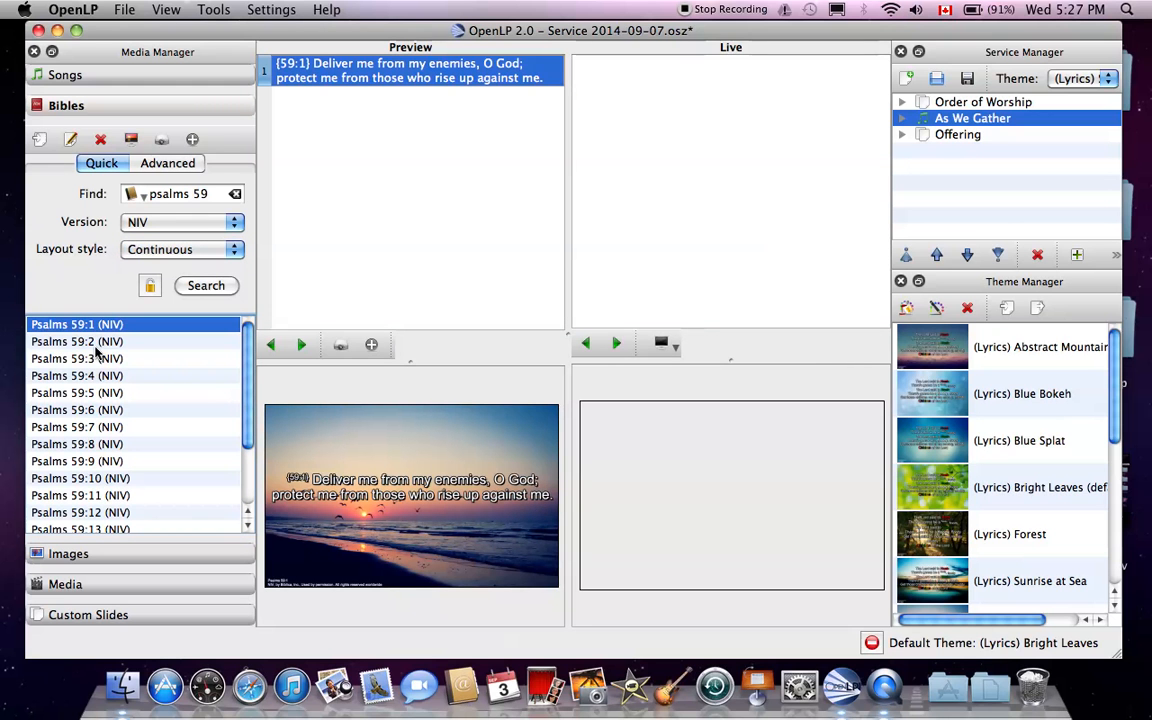
shift+click(97, 342)
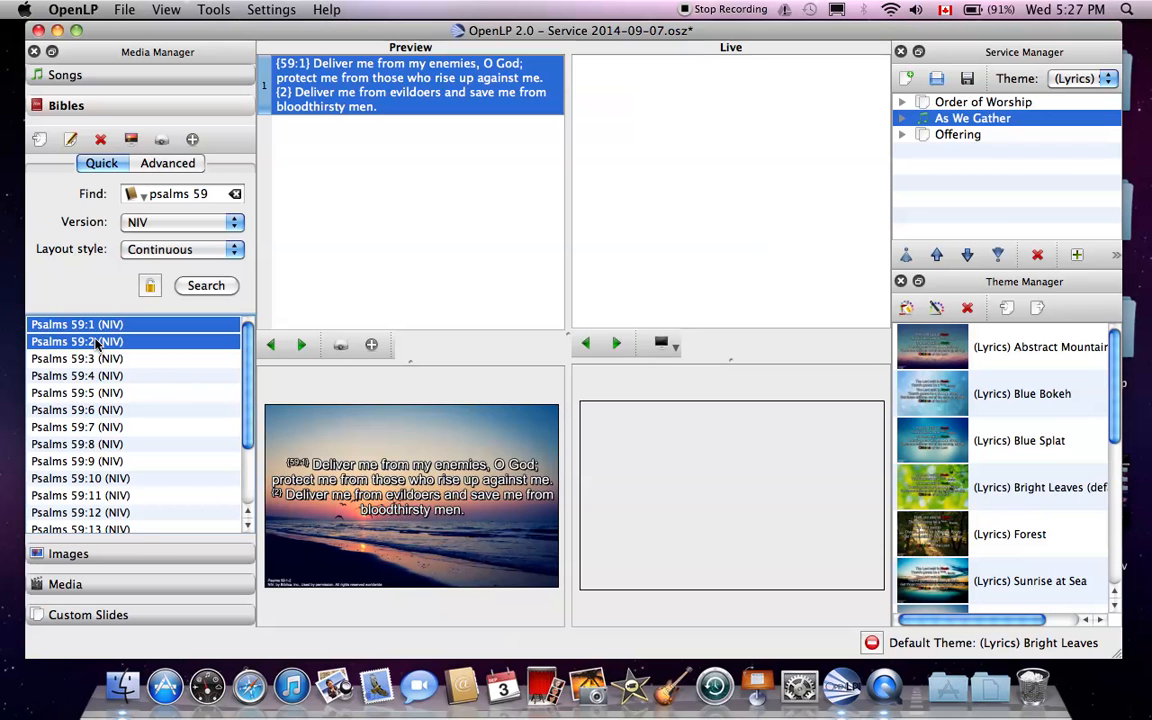
super+click(92, 393)
super+click(84, 427)
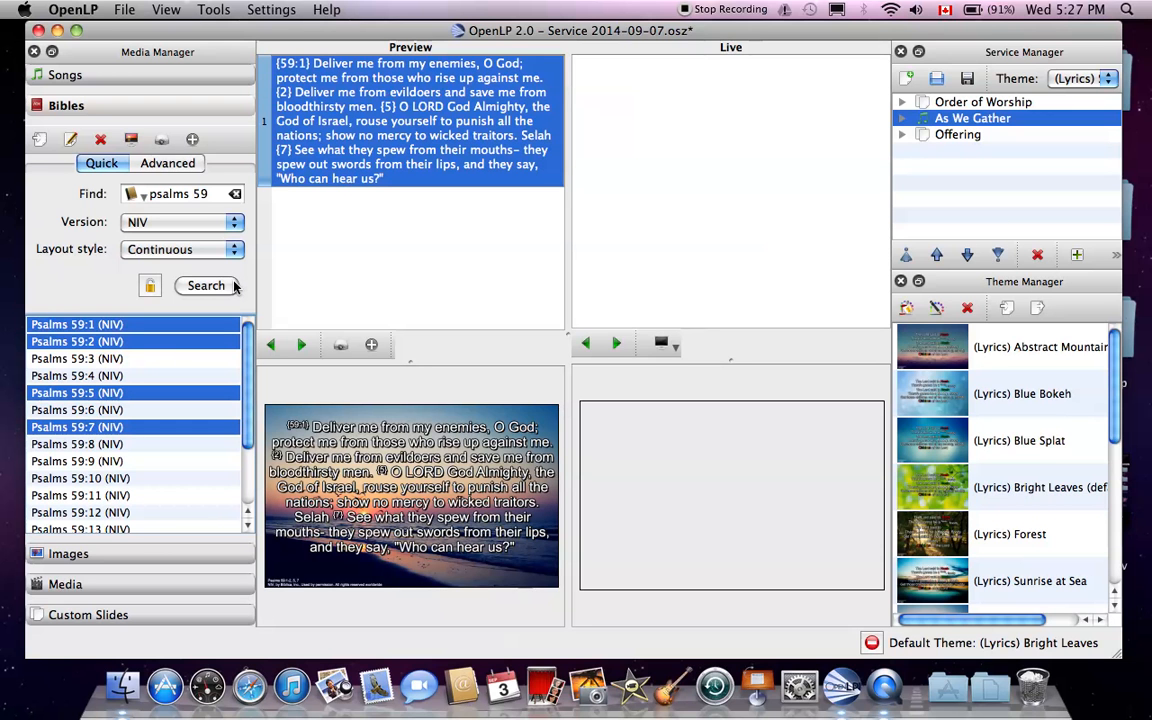
Add the selected Psalms 59 verses to the service and place them between As We Gather and Offering.
click(192, 141)
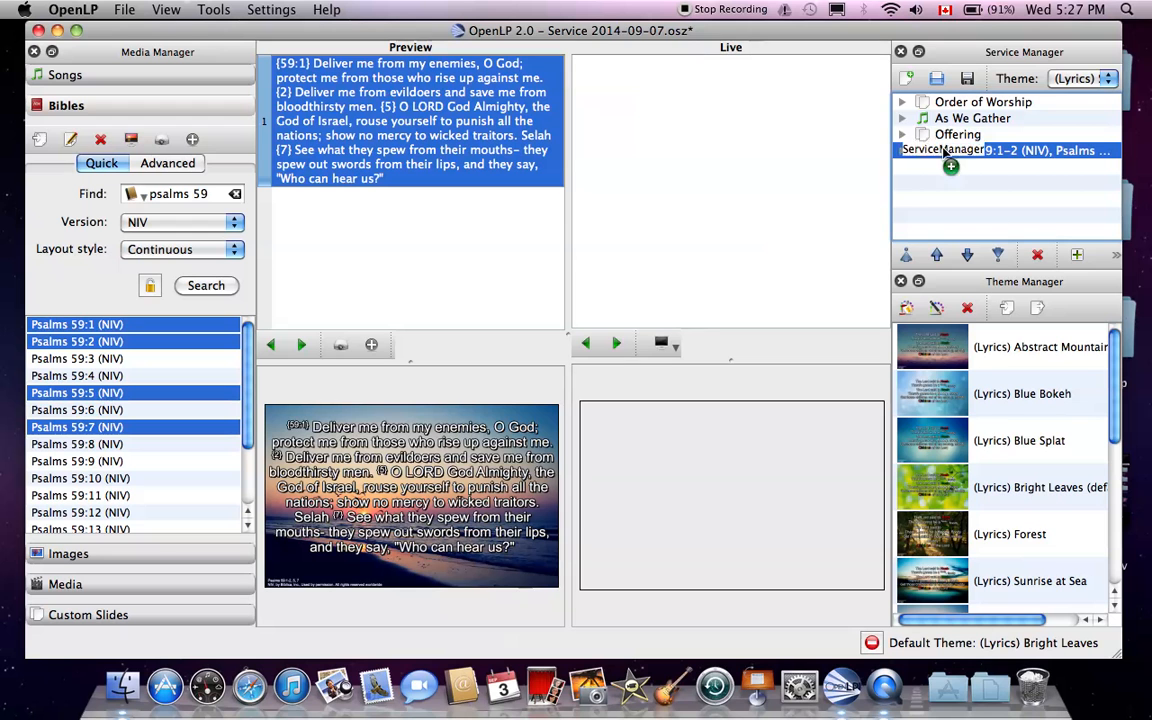
drag(943, 152, 950, 135)
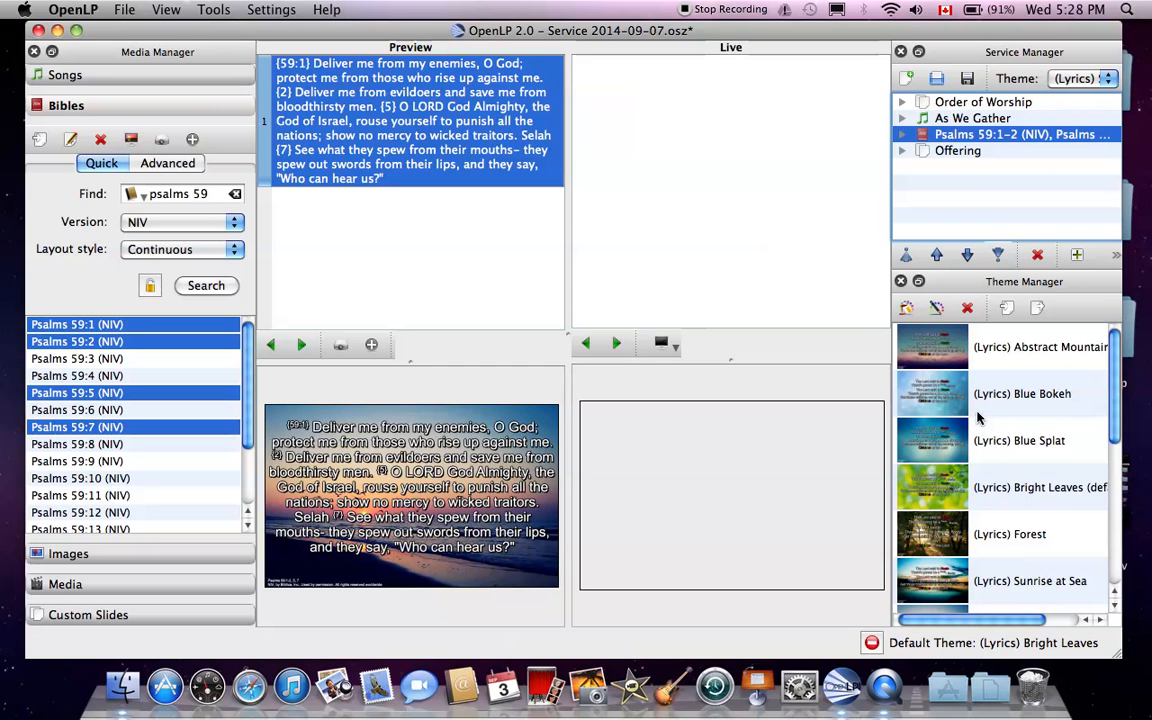
Look through the available themes, and check the theme assigned to the Order of Worship item and its alternatives.
scroll(978, 418, down, 2)
scroll(978, 418, up, 2)
scroll(978, 418, down, 7)
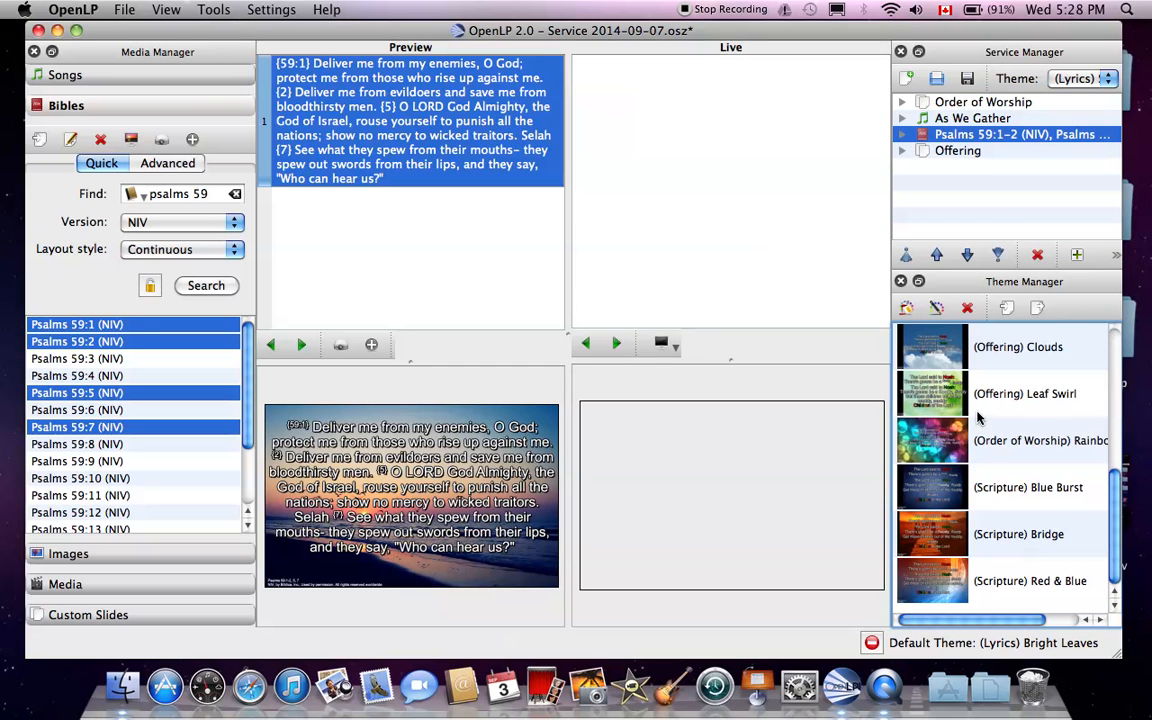
scroll(978, 418, up, 7)
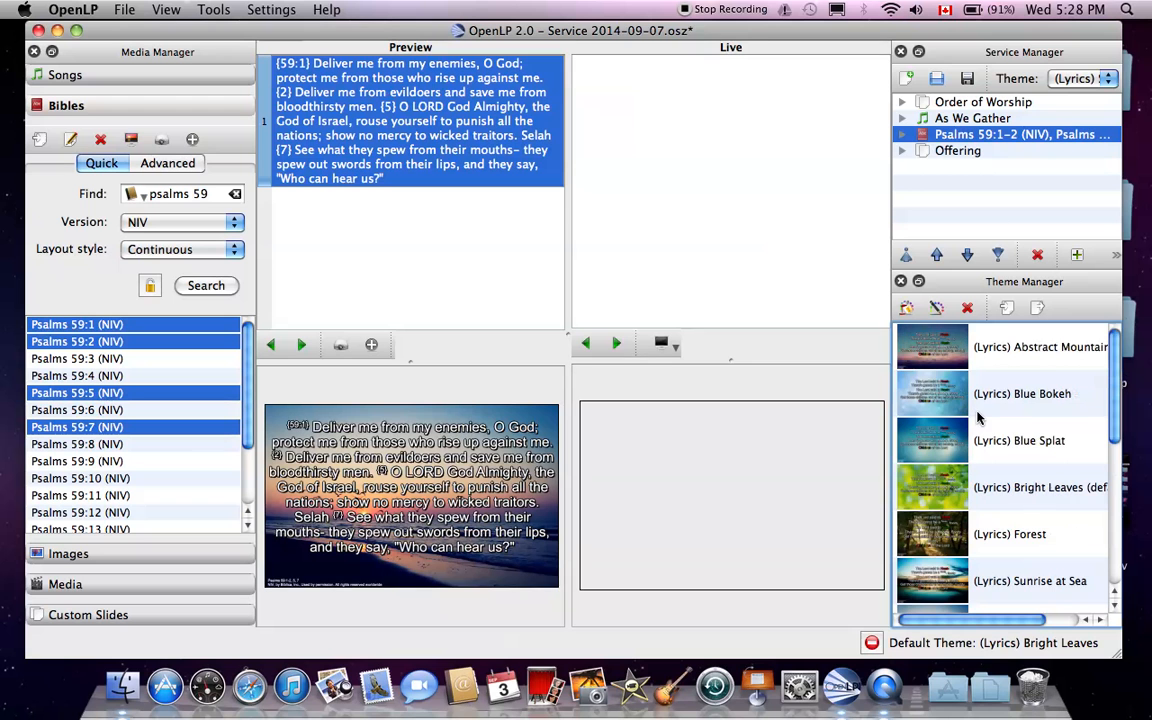
scroll(985, 447, down, 2)
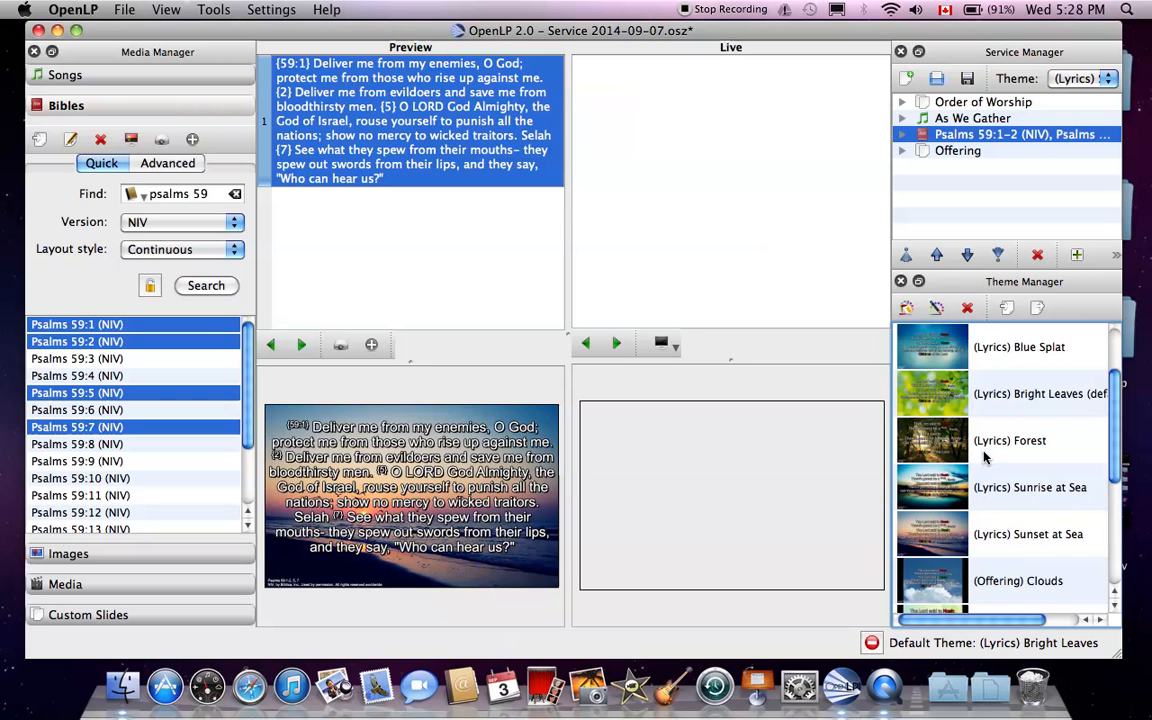
scroll(985, 457, down, 1)
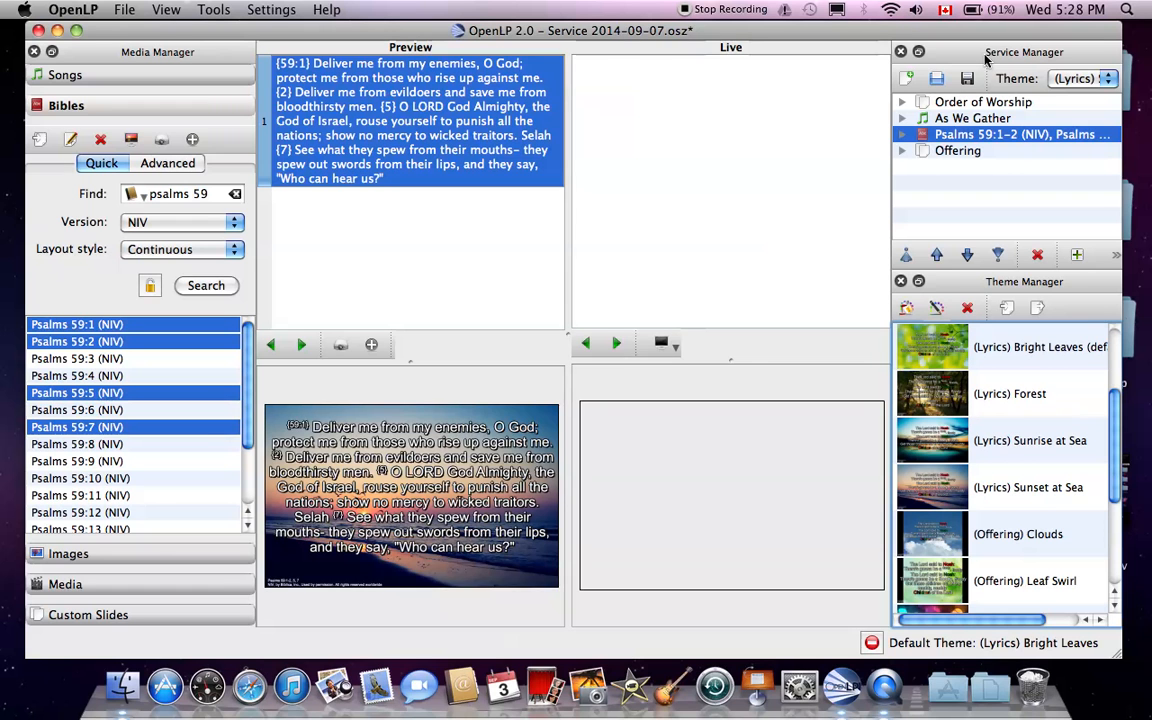
mouse_move(966, 108)
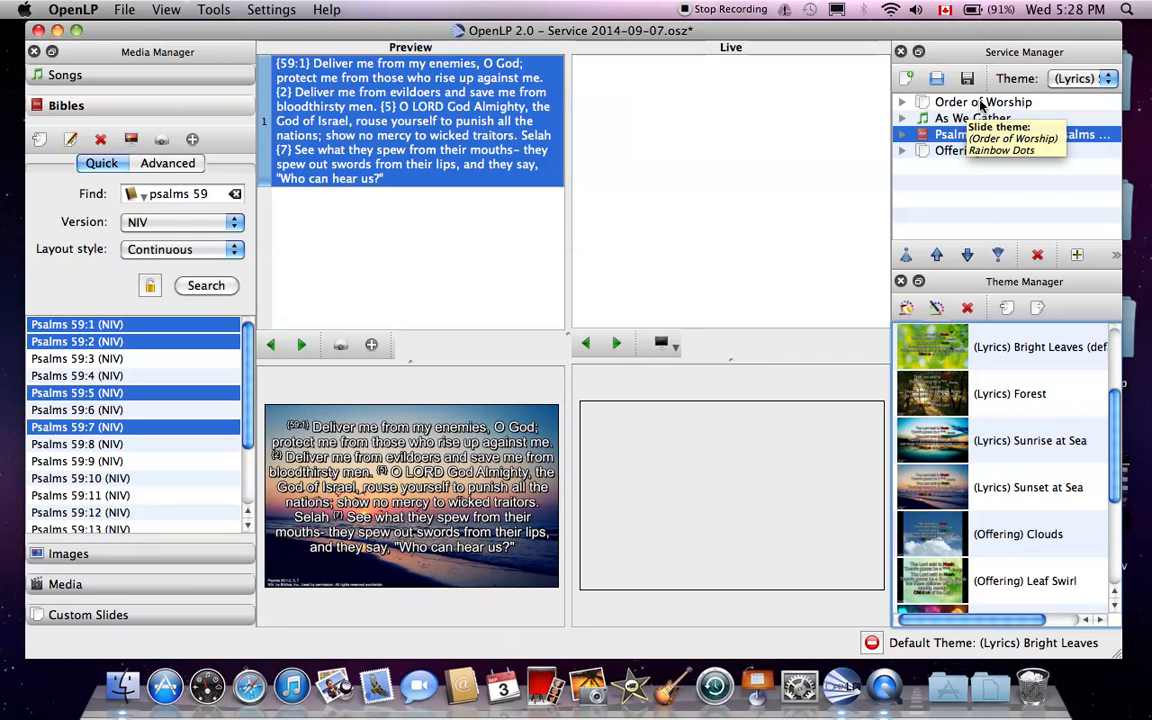
right_click(983, 104)
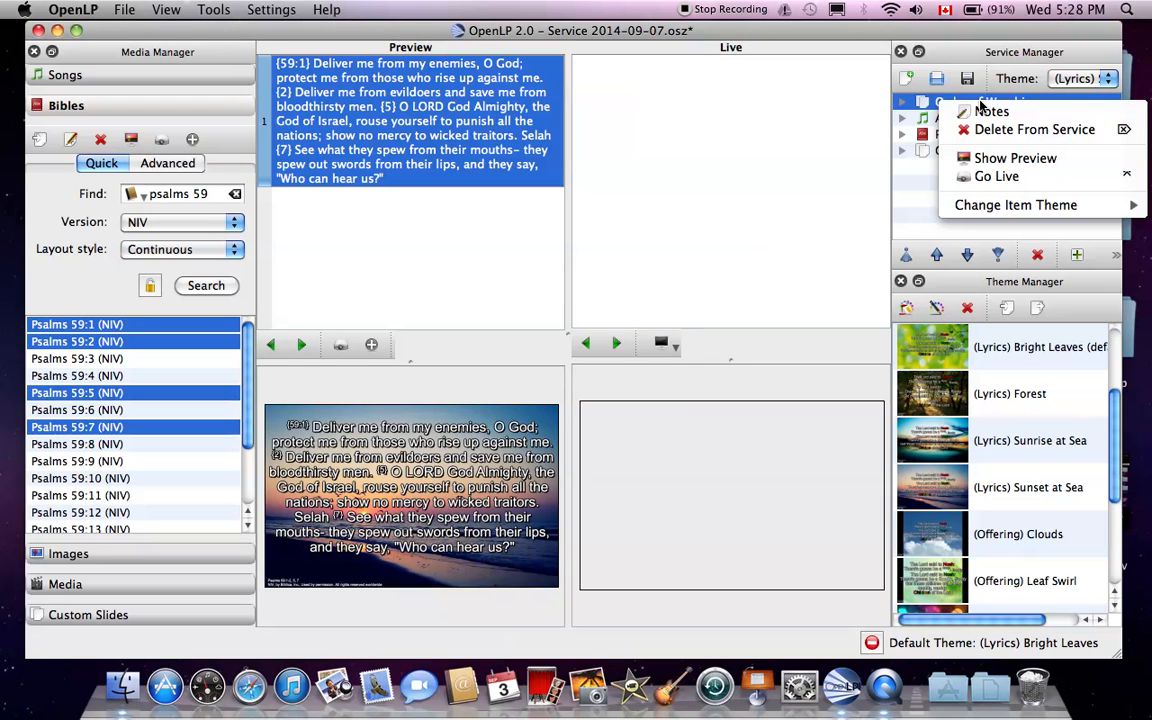
mouse_move(982, 206)
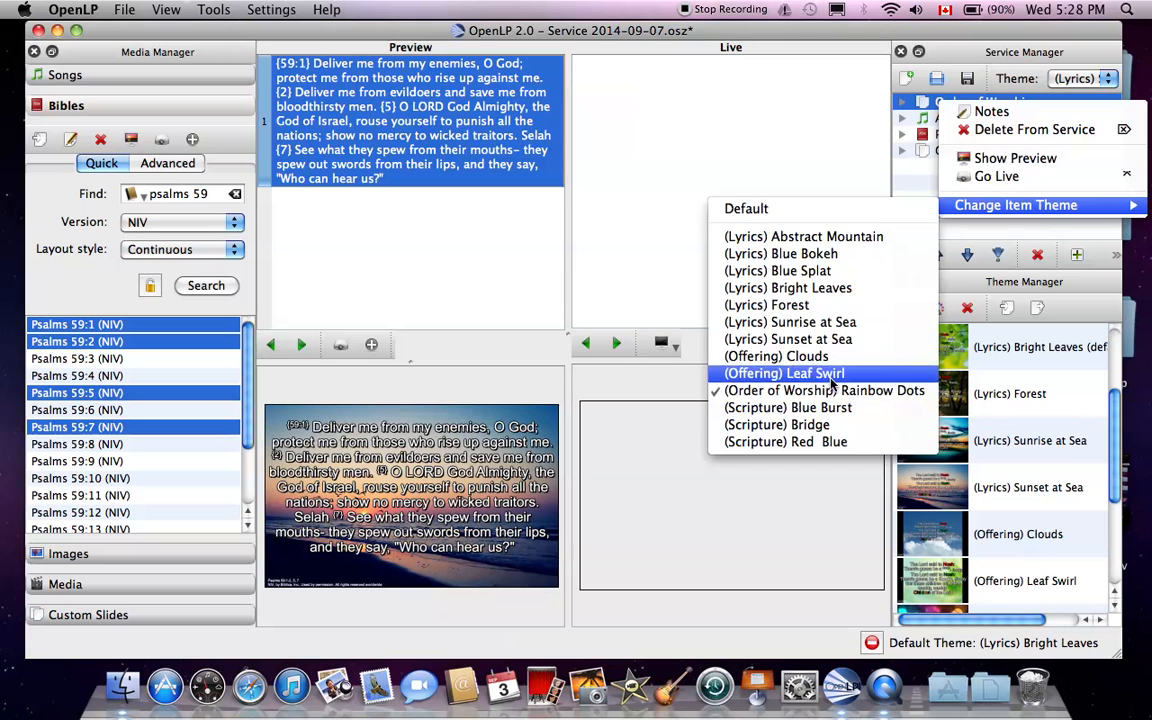
click(1085, 316)
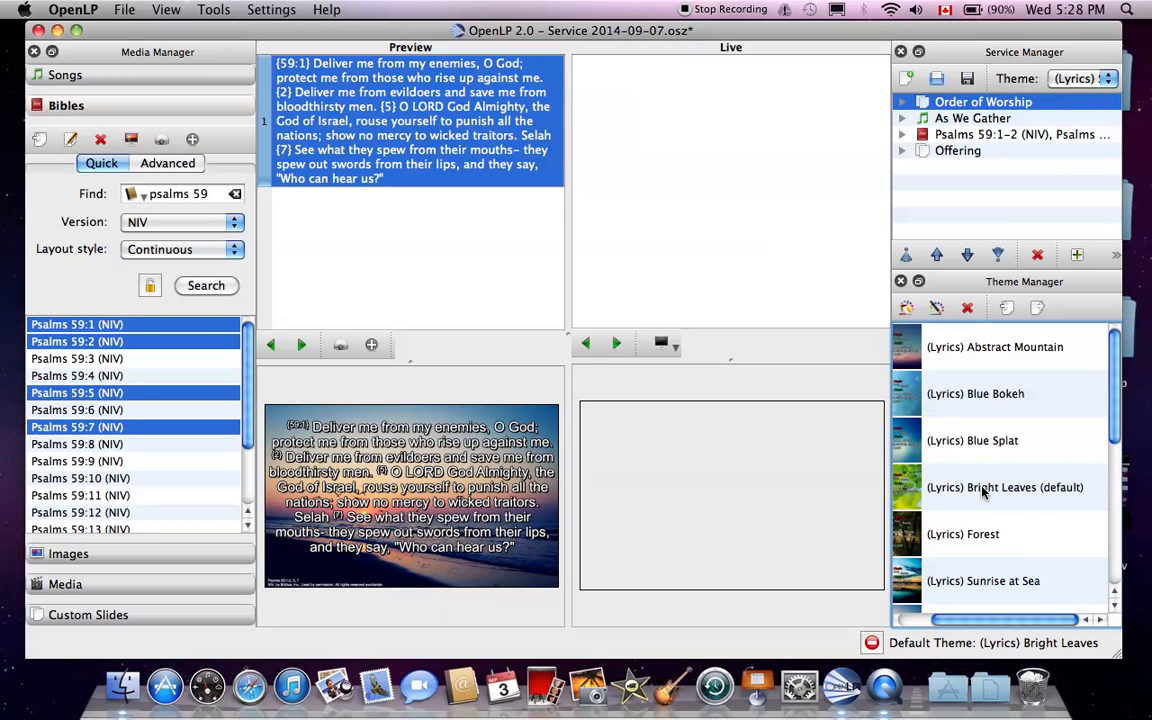
Compare the thumbnails of the lyrics, offering, order of worship and scripture themes.
scroll(983, 490, down, 7)
scroll(983, 490, up, 3)
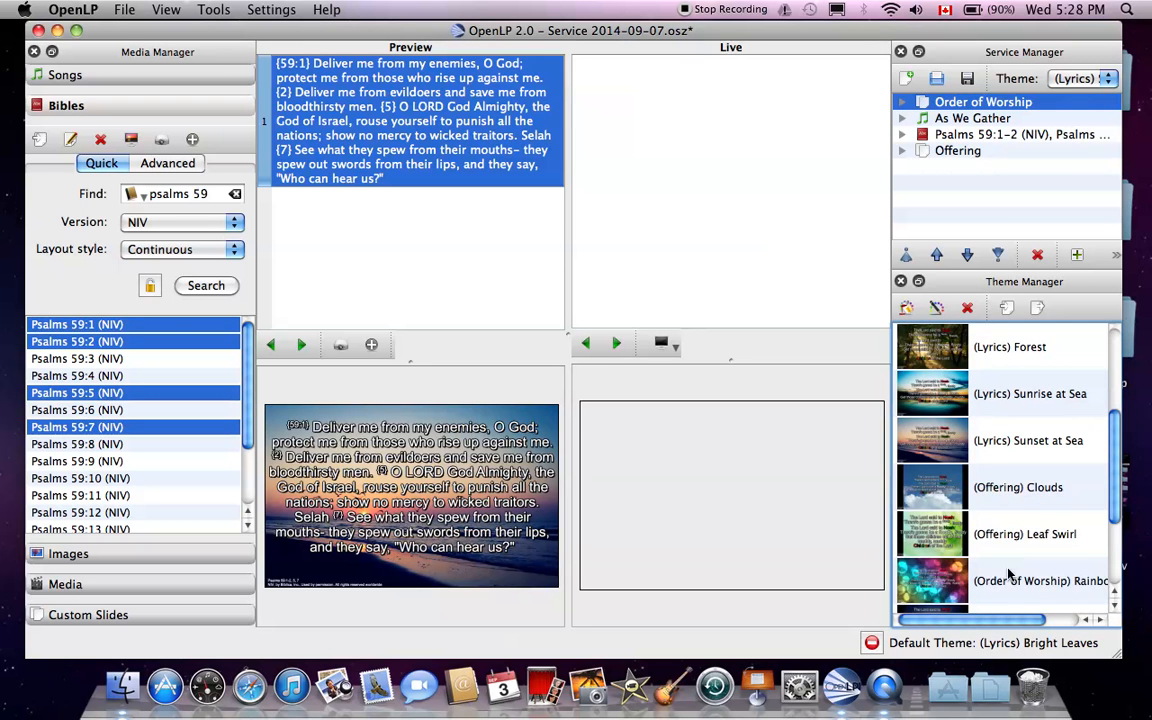
scroll(1010, 505, down, 1)
scroll(1038, 521, down, 1)
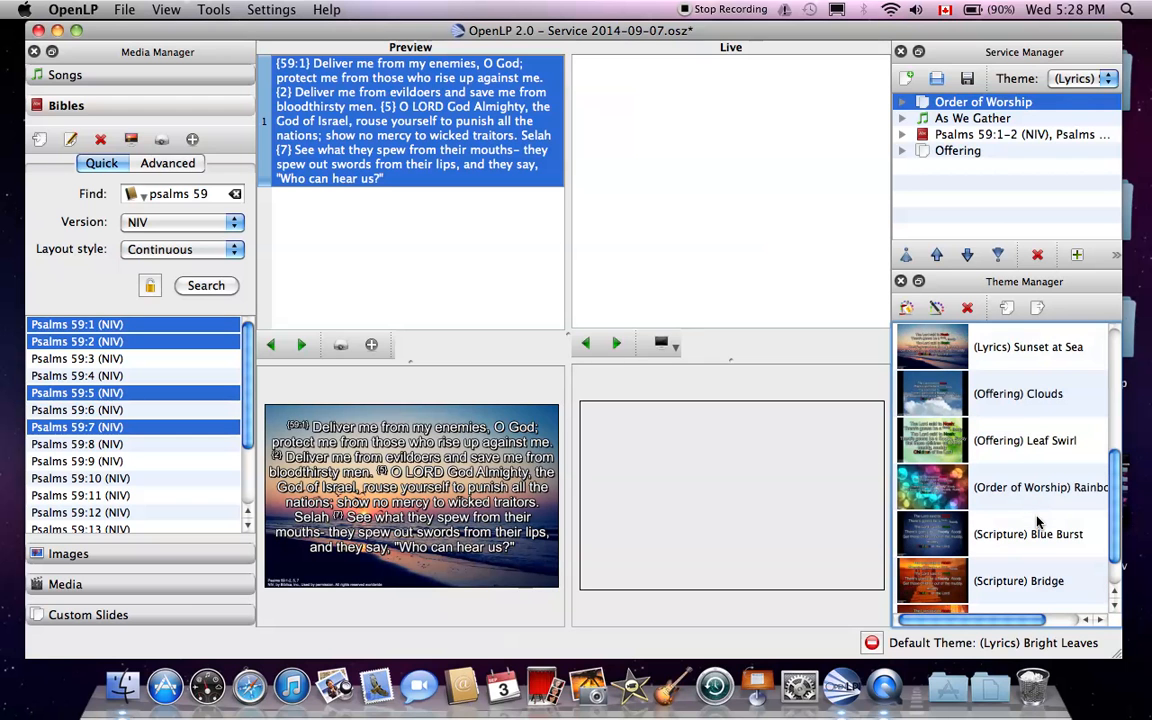
scroll(996, 480, down, 1)
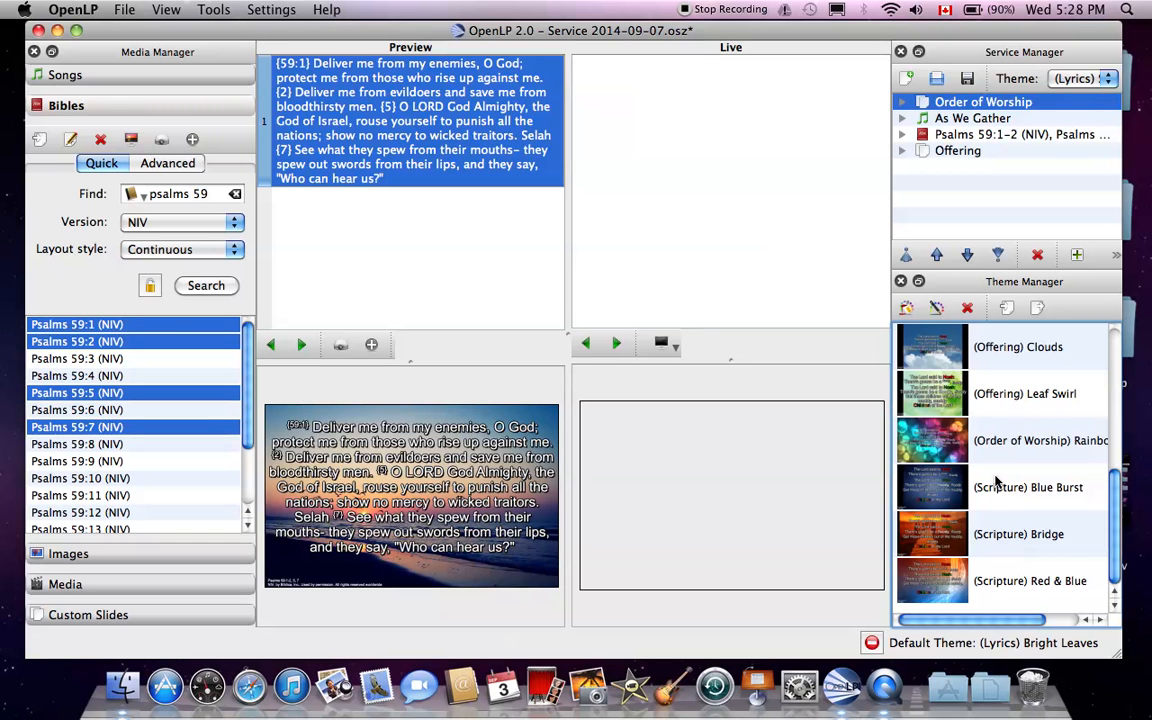
scroll(996, 482, up, 5)
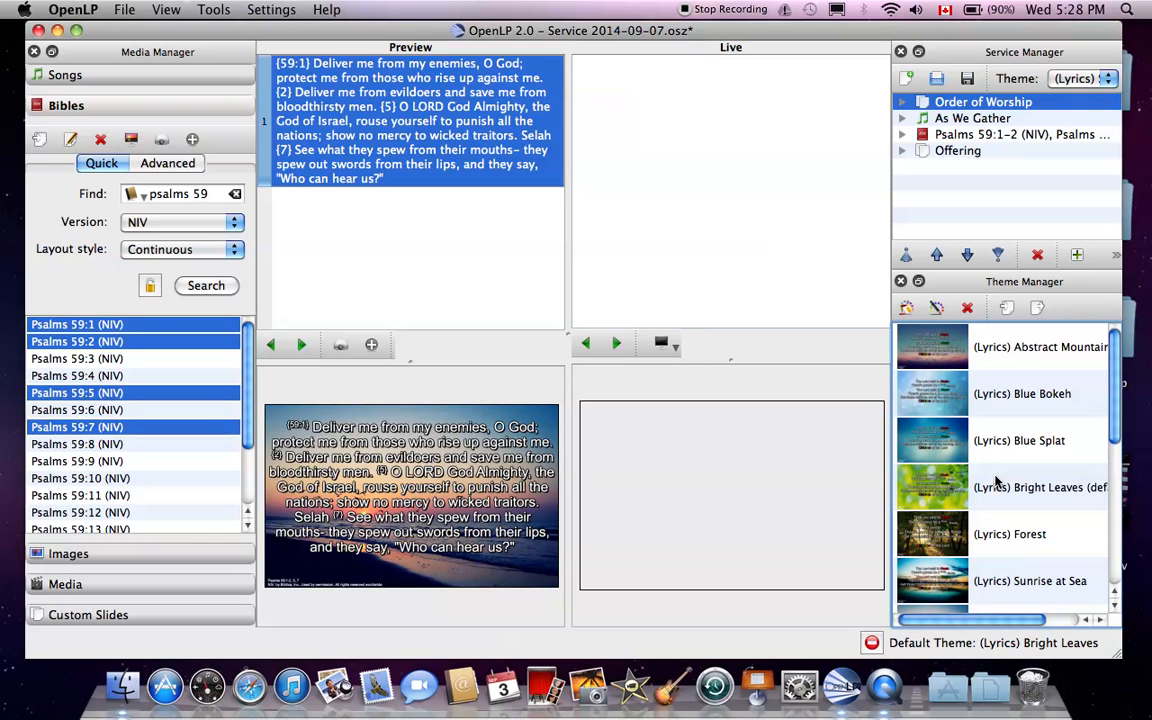
scroll(992, 482, down, 5)
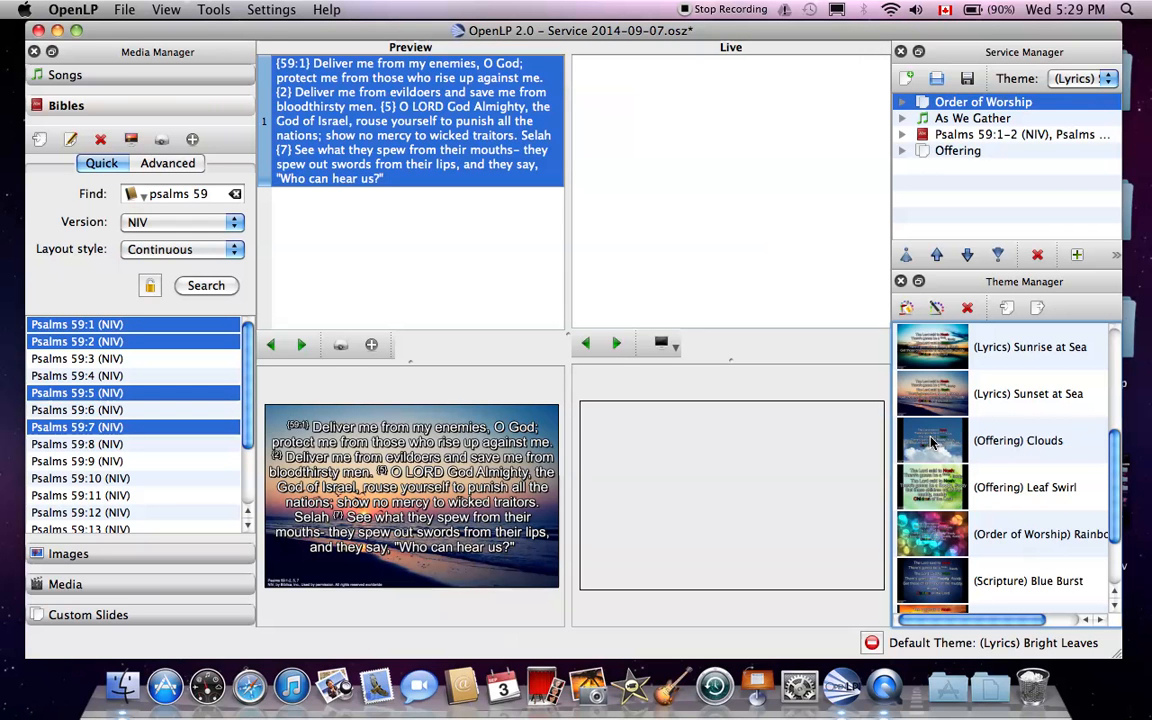
scroll(1065, 404, up, 1)
scroll(1065, 404, down, 1)
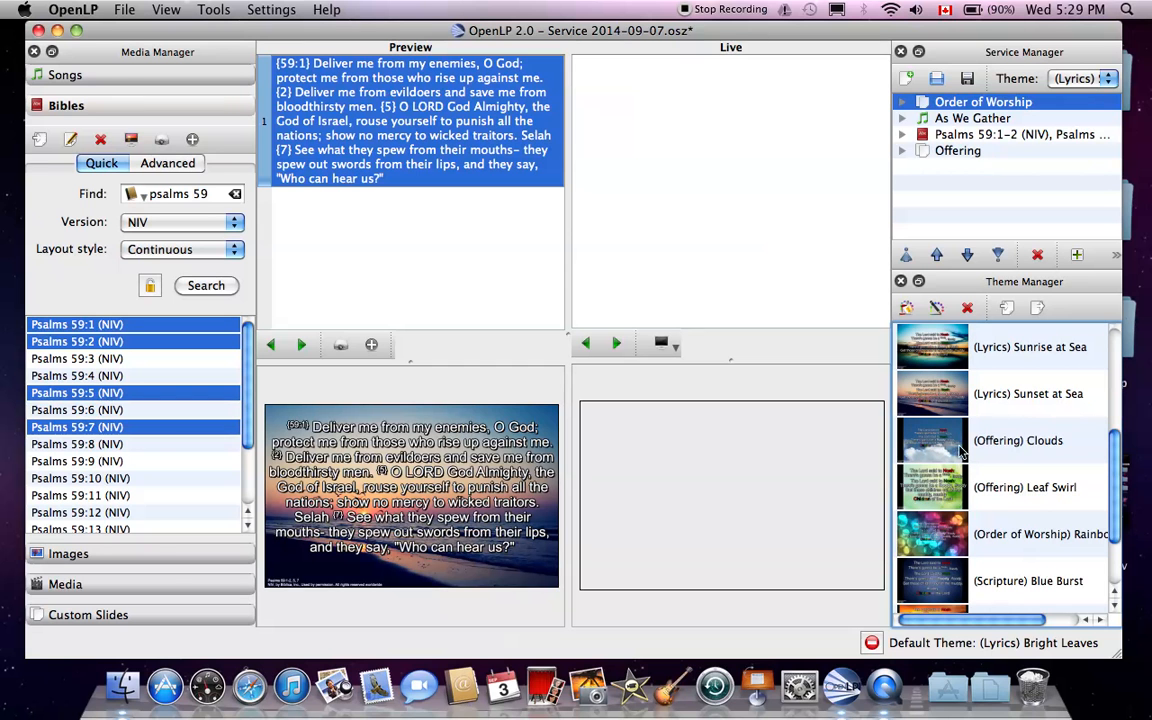
scroll(1026, 429, up, 3)
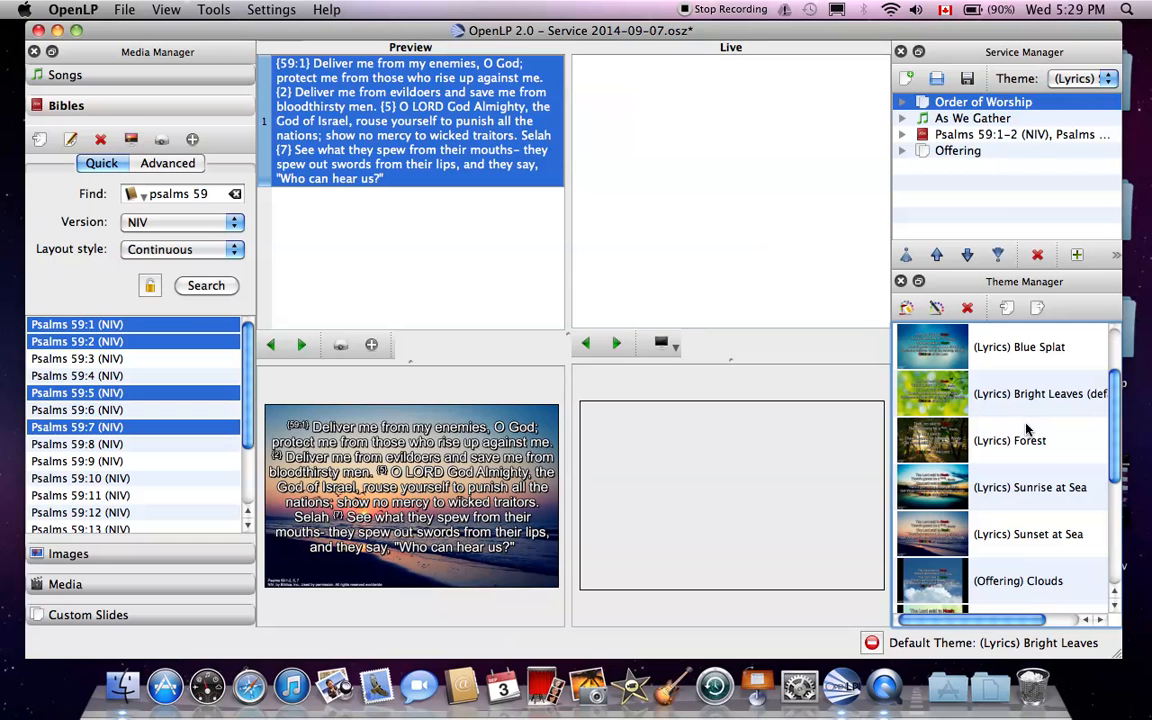
scroll(986, 366, up, 2)
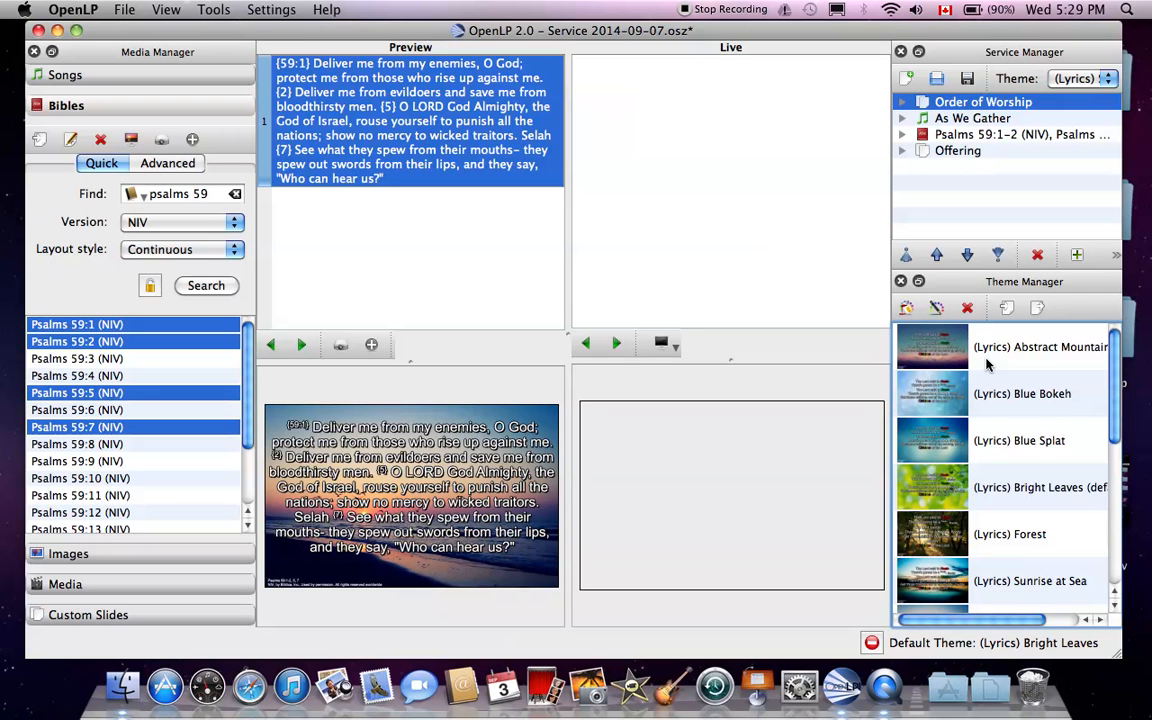
Change the theme of the As We Gather service item to (Lyrics) Abstract Mountain.
right_click(968, 119)
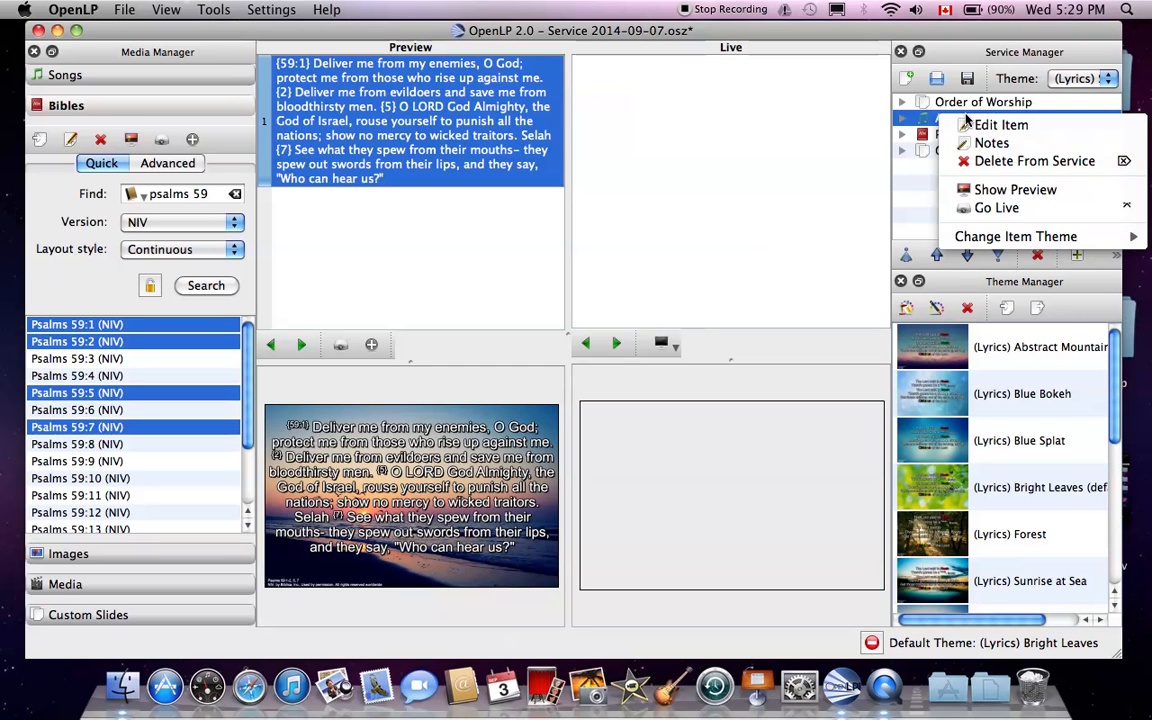
mouse_move(980, 236)
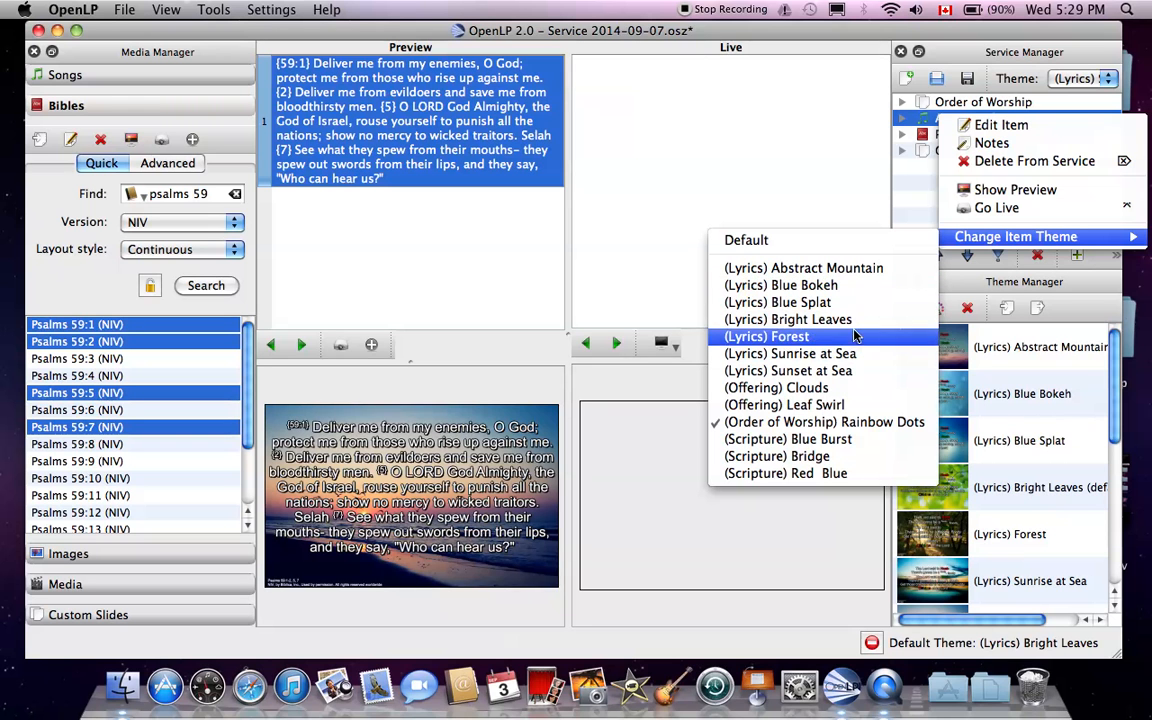
click(830, 268)
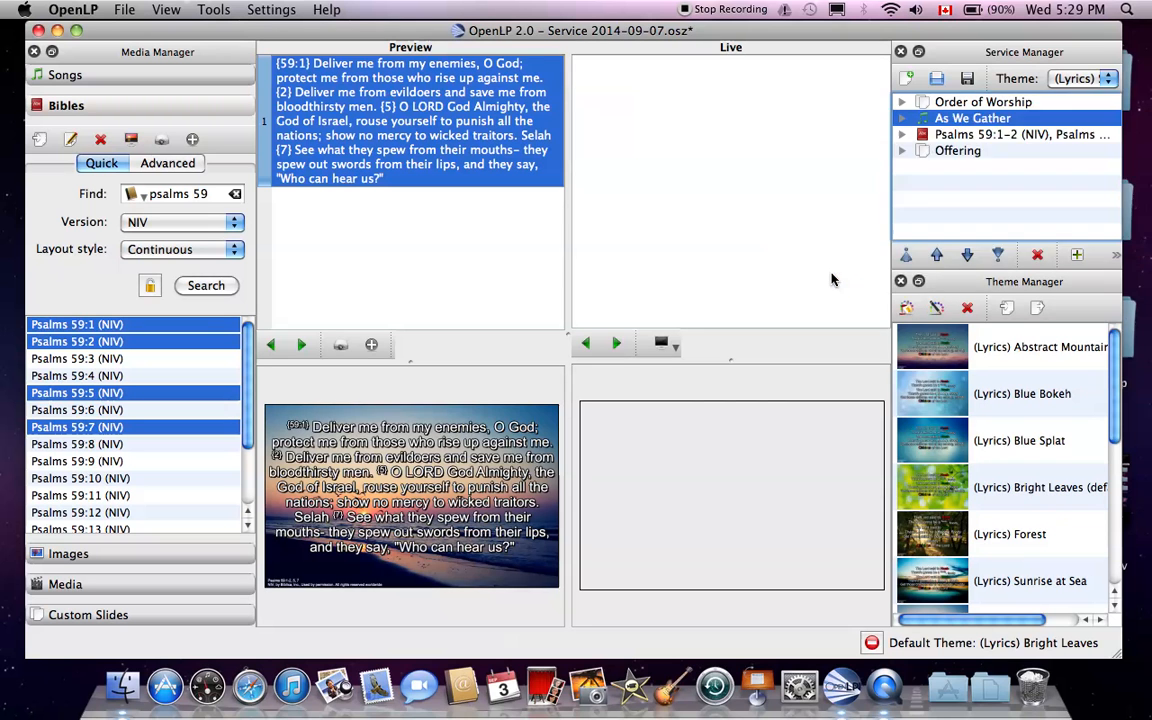
Change the theme of the Psalms 59 service item to (Scripture) Bridge.
right_click(1006, 140)
mouse_move(1016, 240)
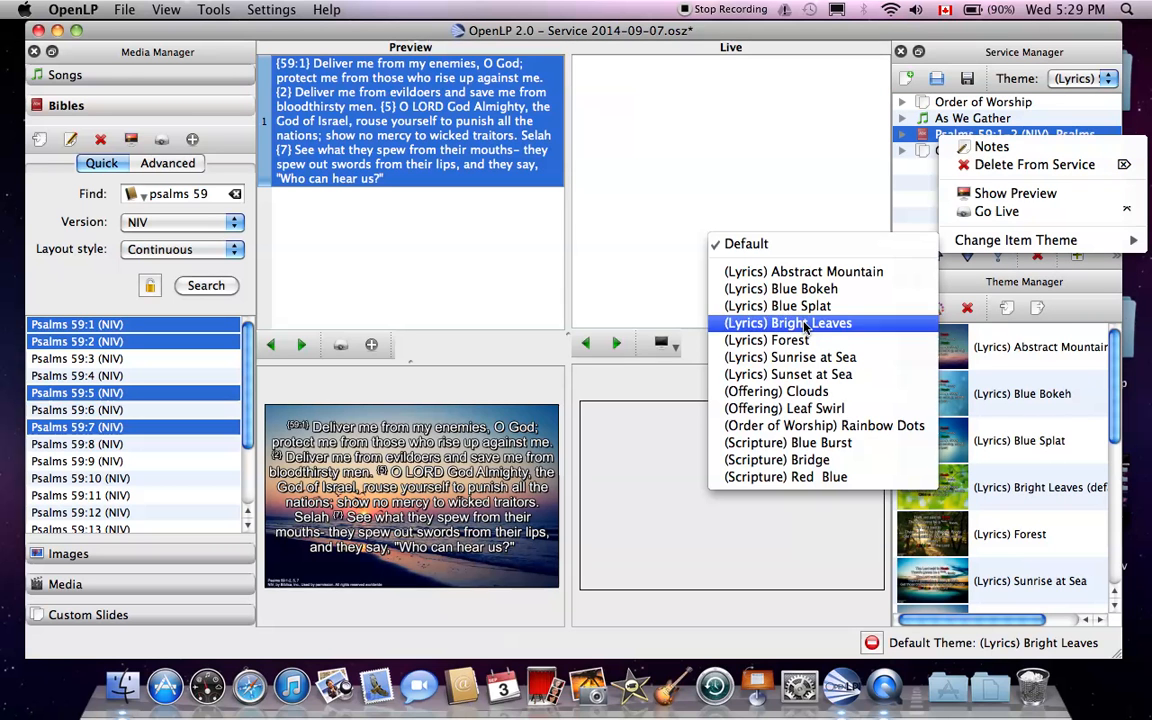
click(803, 460)
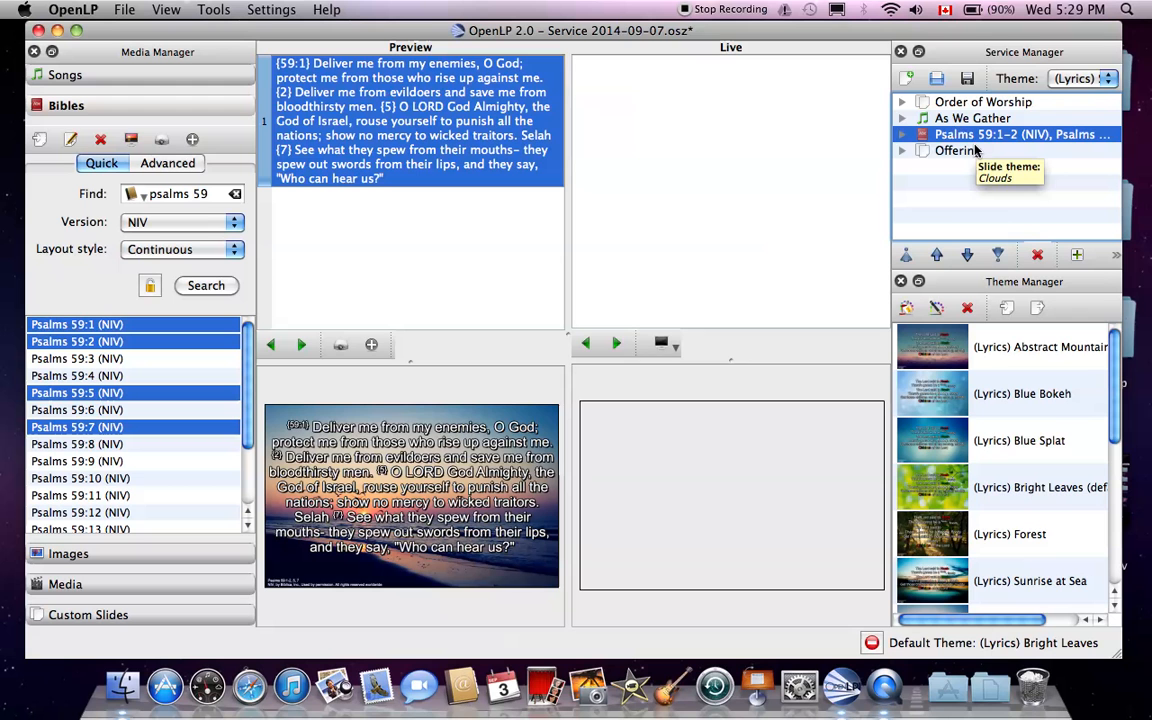
Show Order of Worship, As We Gather and Psalms 59 live in turn, and advance through the slides to Offering.
double_click(978, 104)
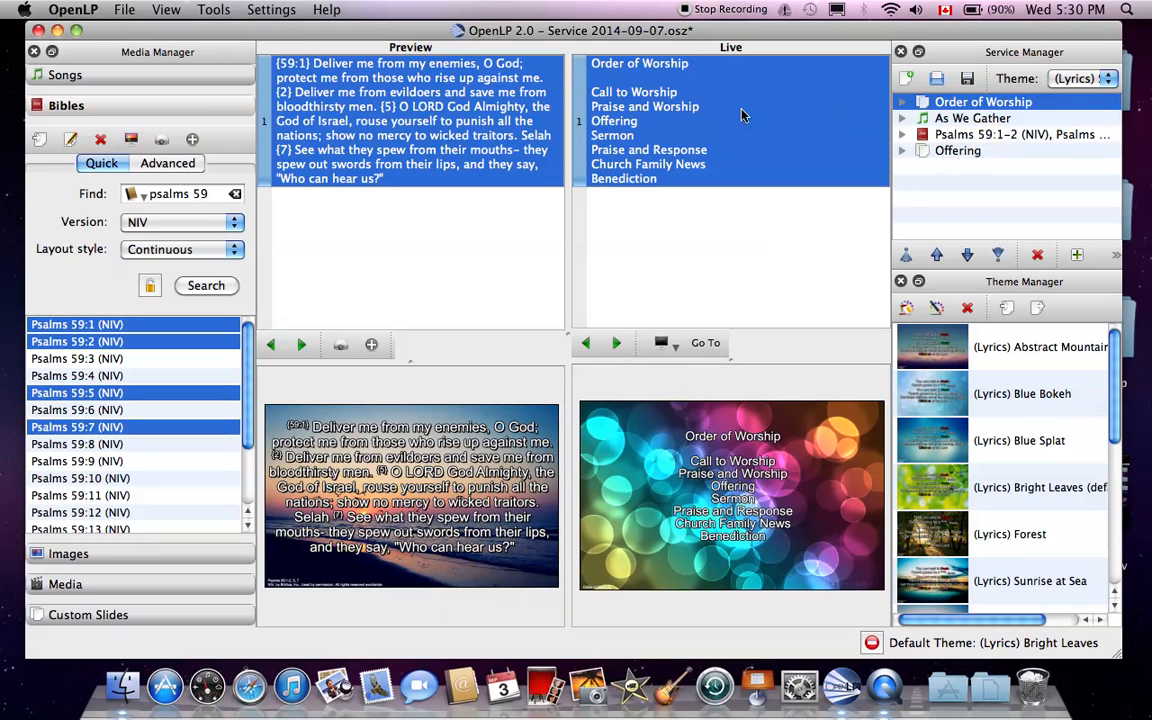
double_click(960, 120)
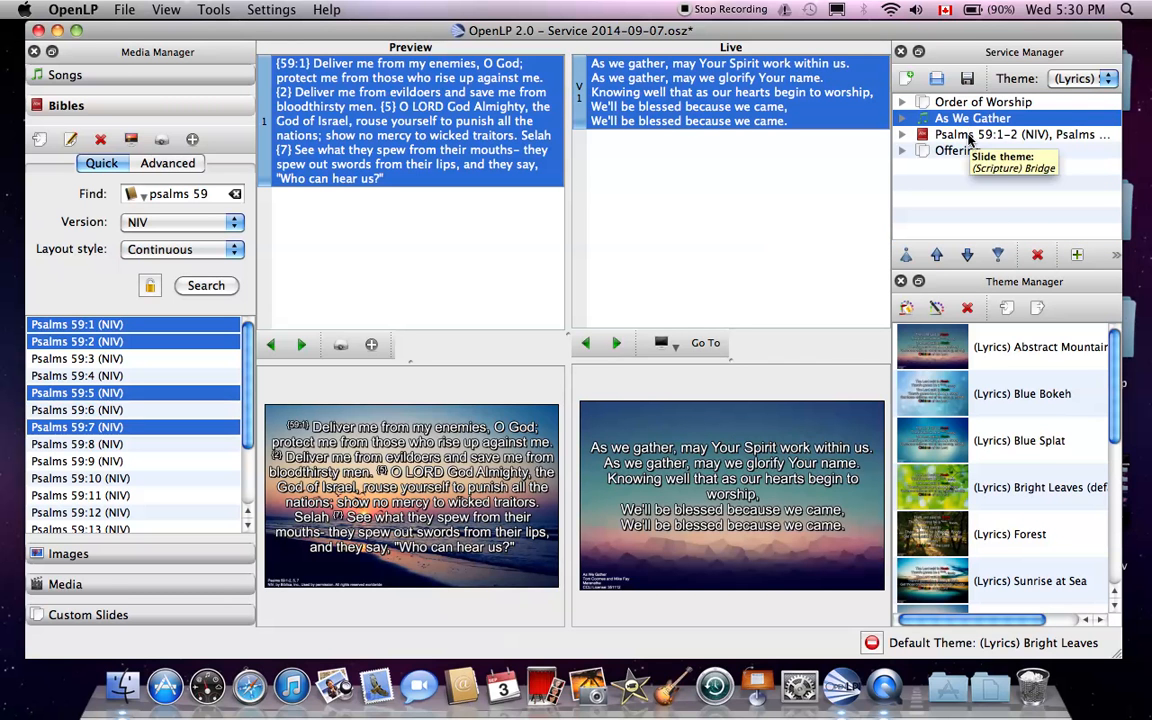
double_click(966, 136)
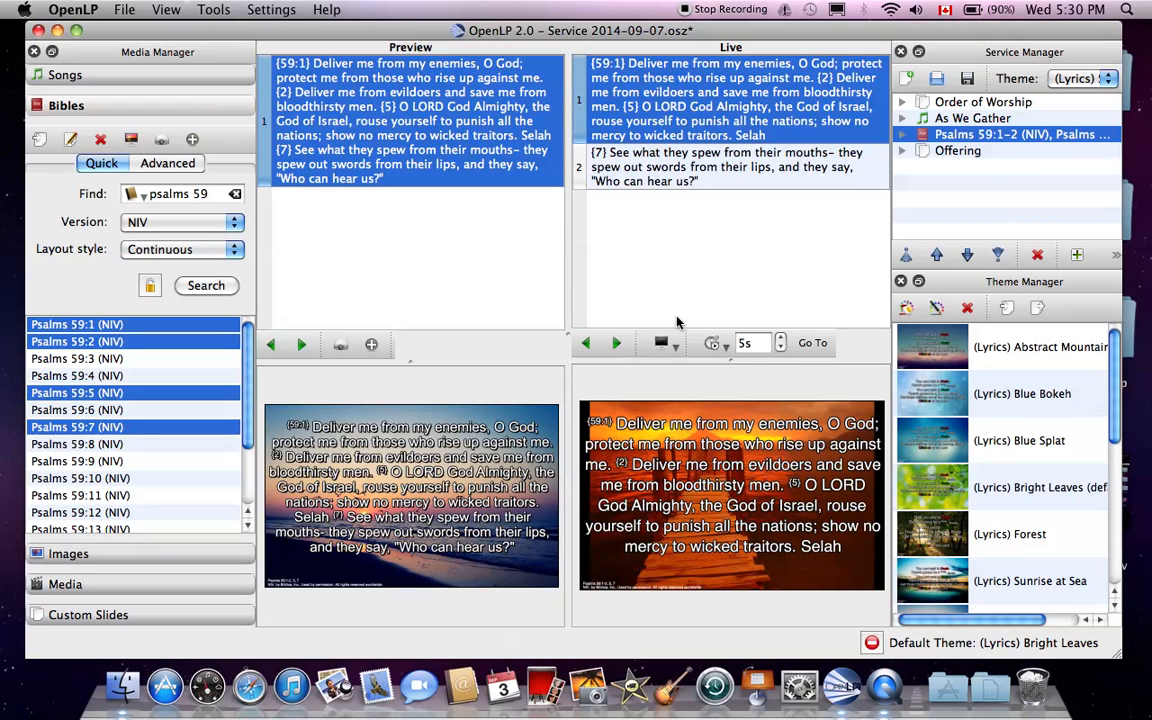
key(Down)
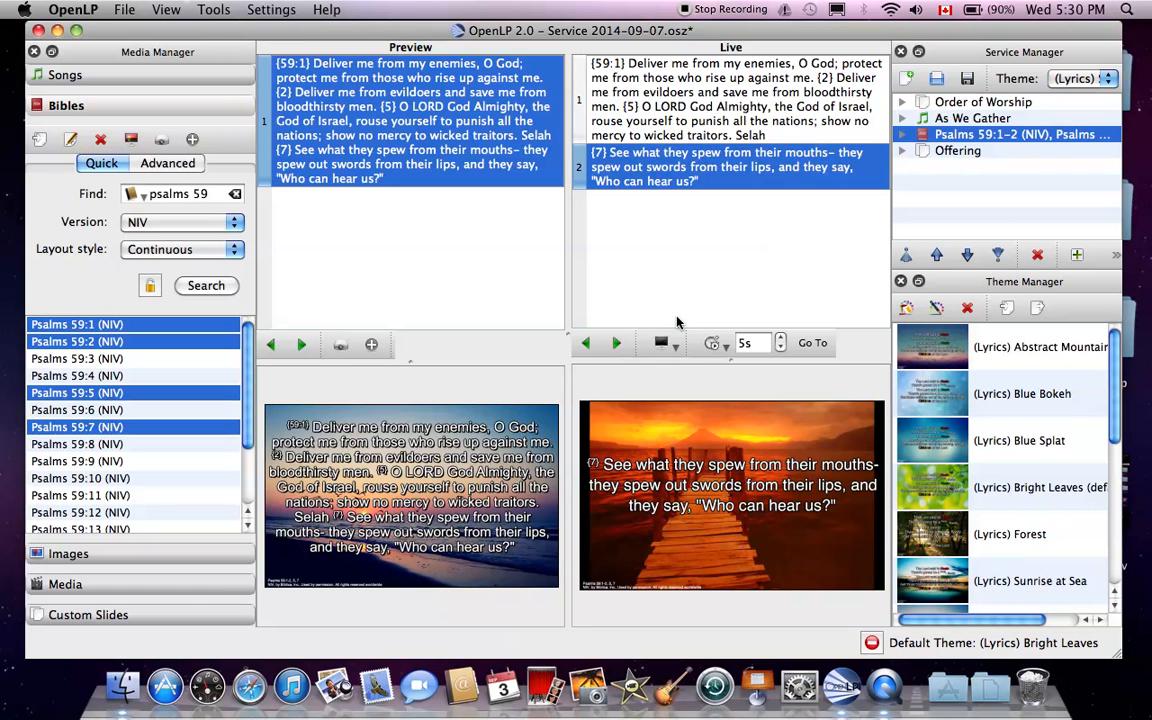
key(Down)
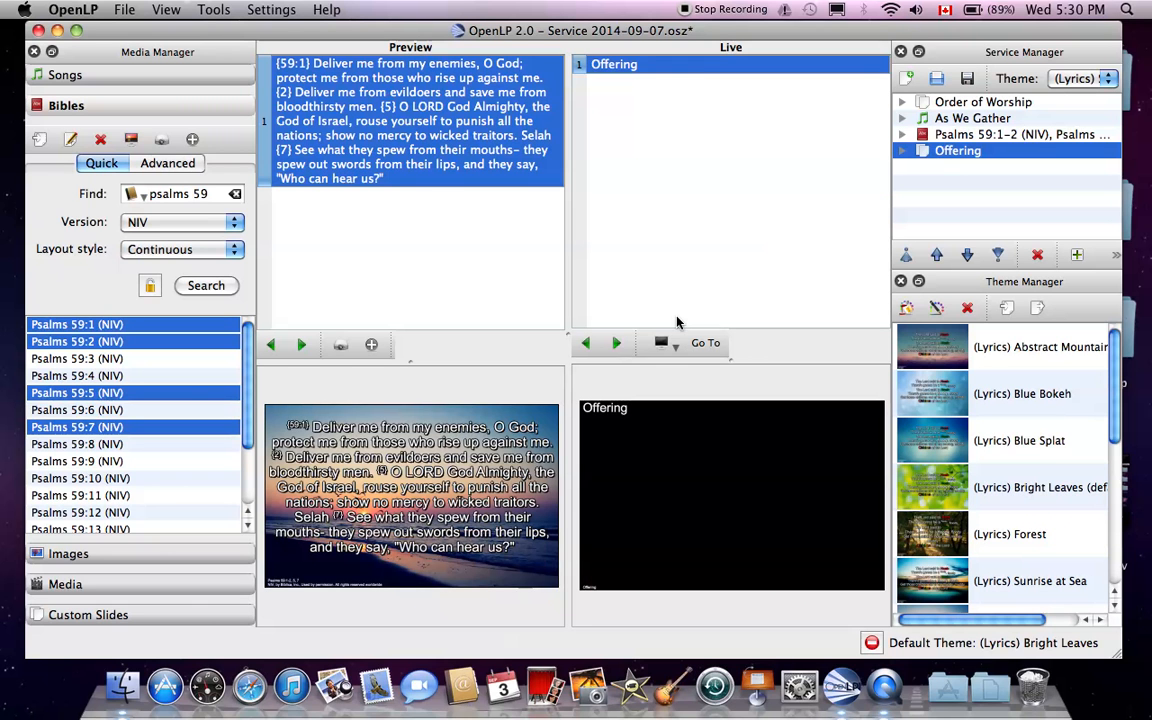
Change the theme of the Offering service item to (Offering) Leaf Swirl.
right_click(956, 157)
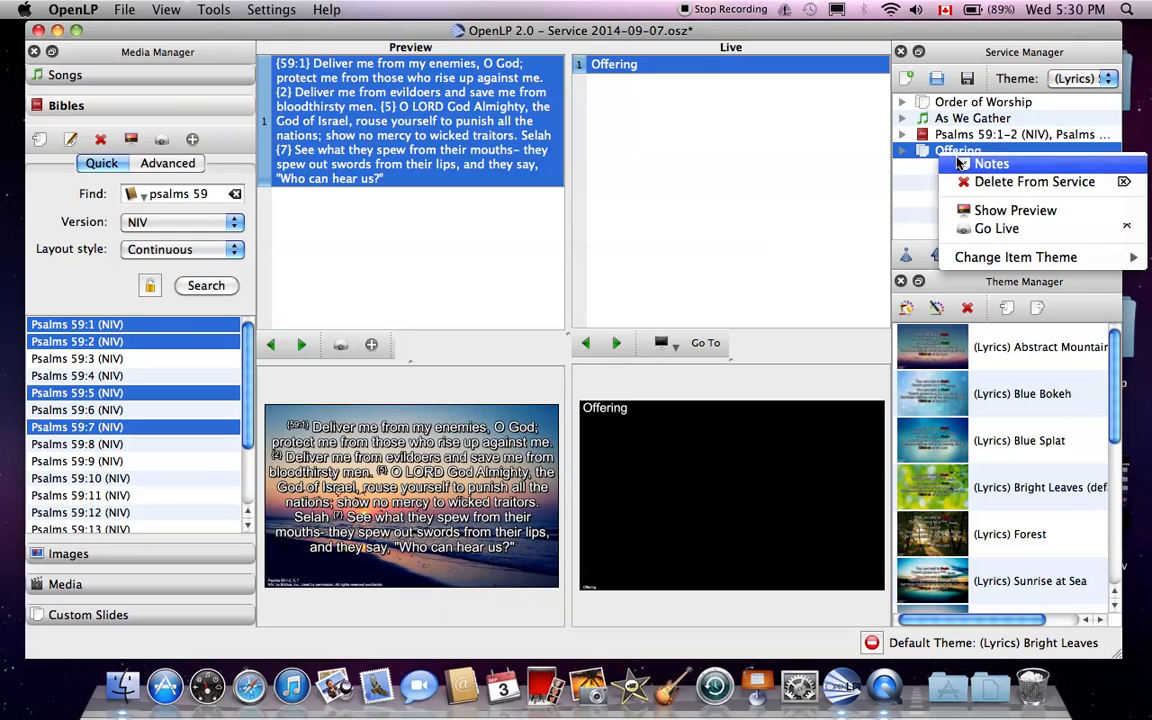
mouse_move(968, 260)
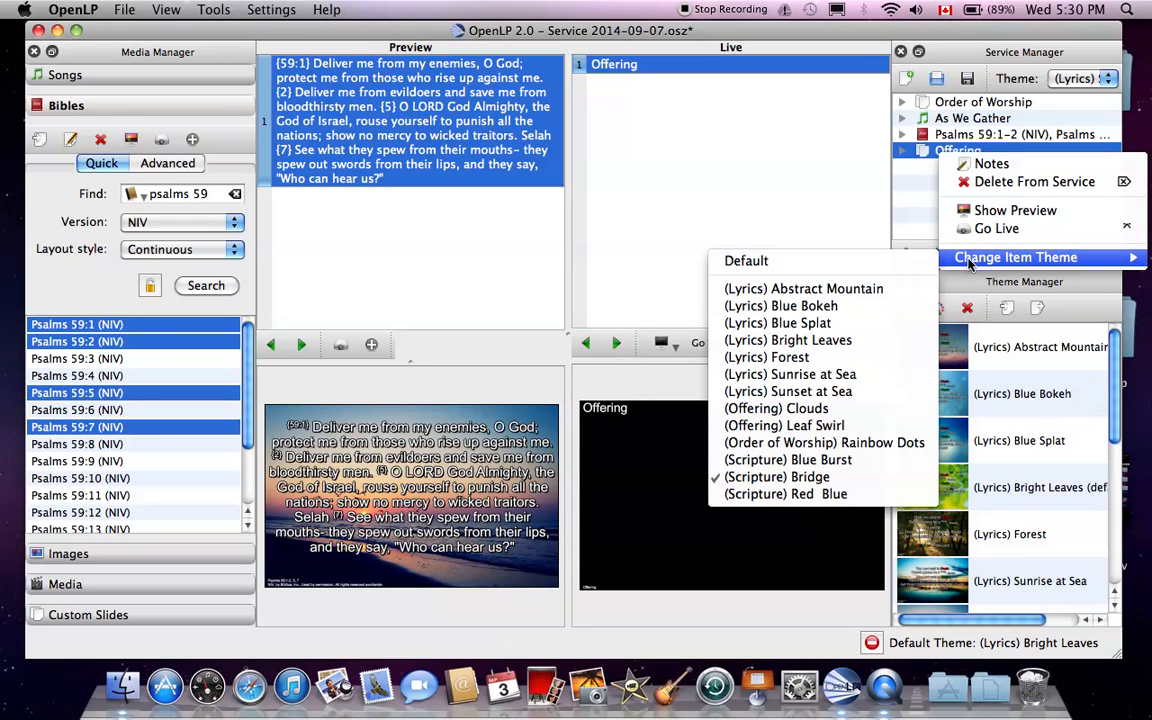
click(820, 428)
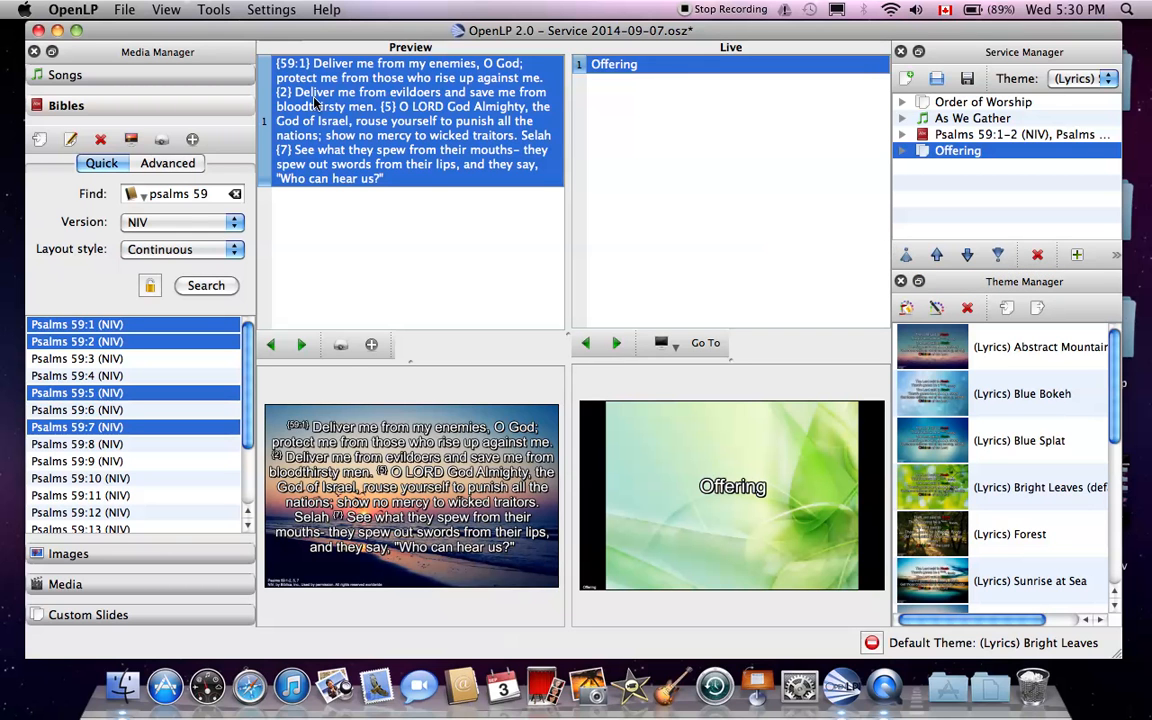
Check which monitors can be selected for the output display in the general preferences, then accept the preferences.
click(126, 14)
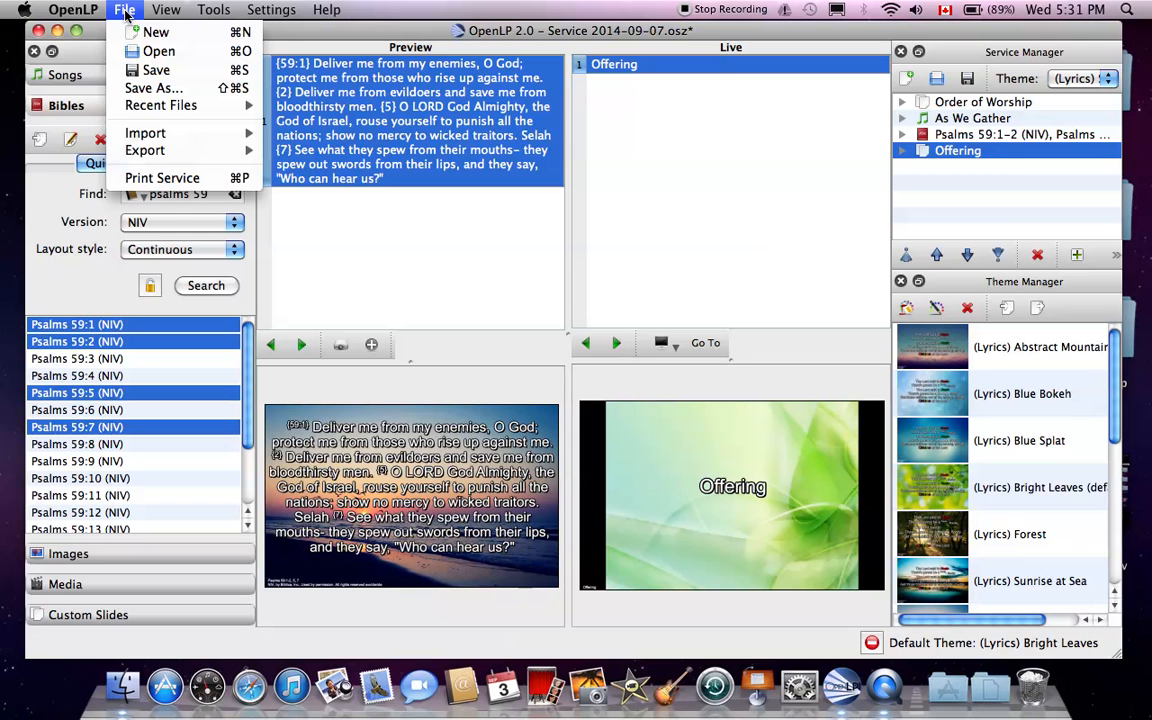
mouse_move(77, 4)
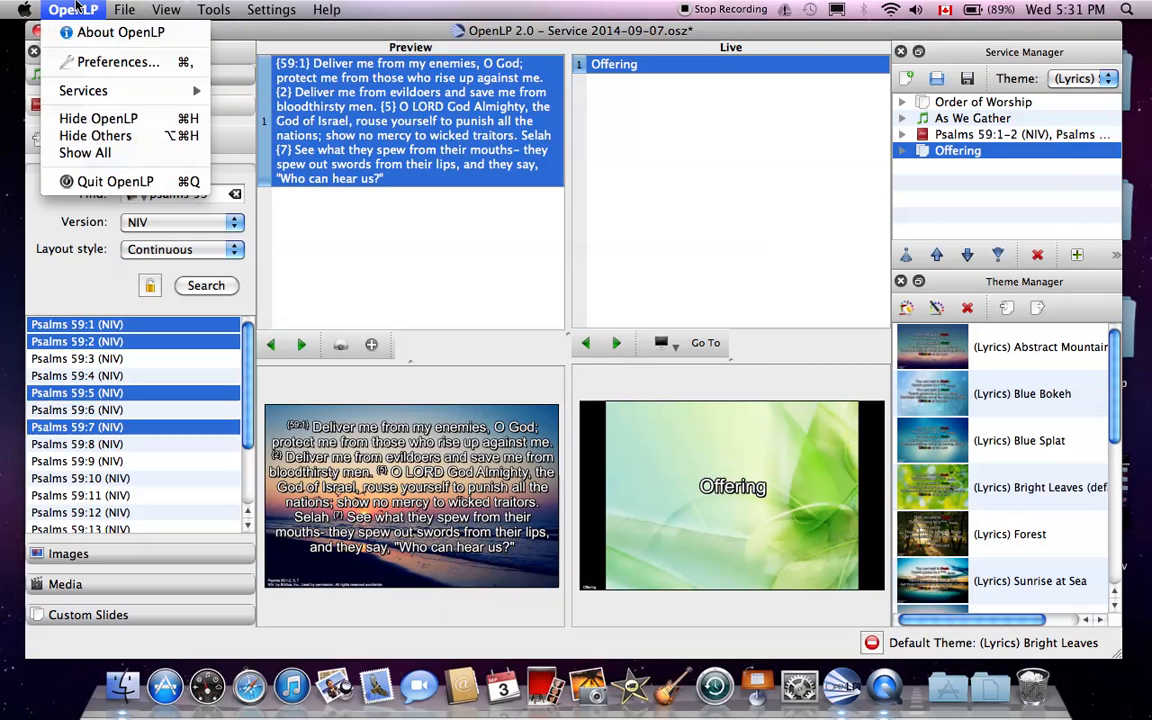
click(105, 62)
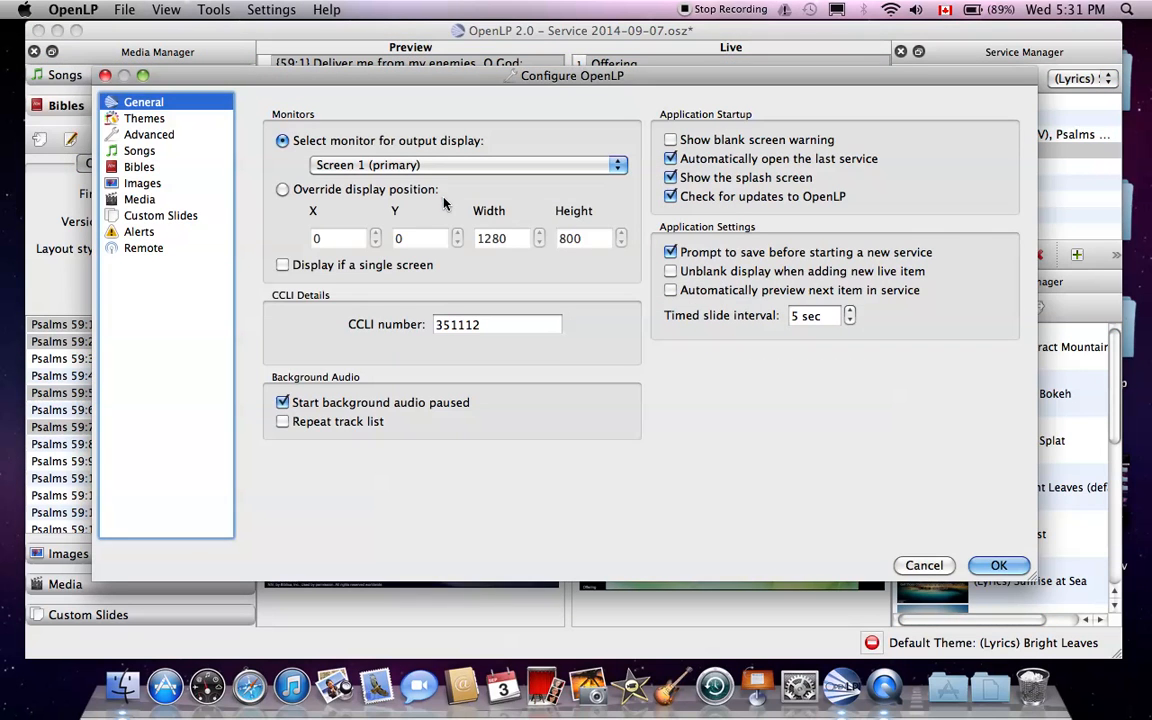
click(375, 167)
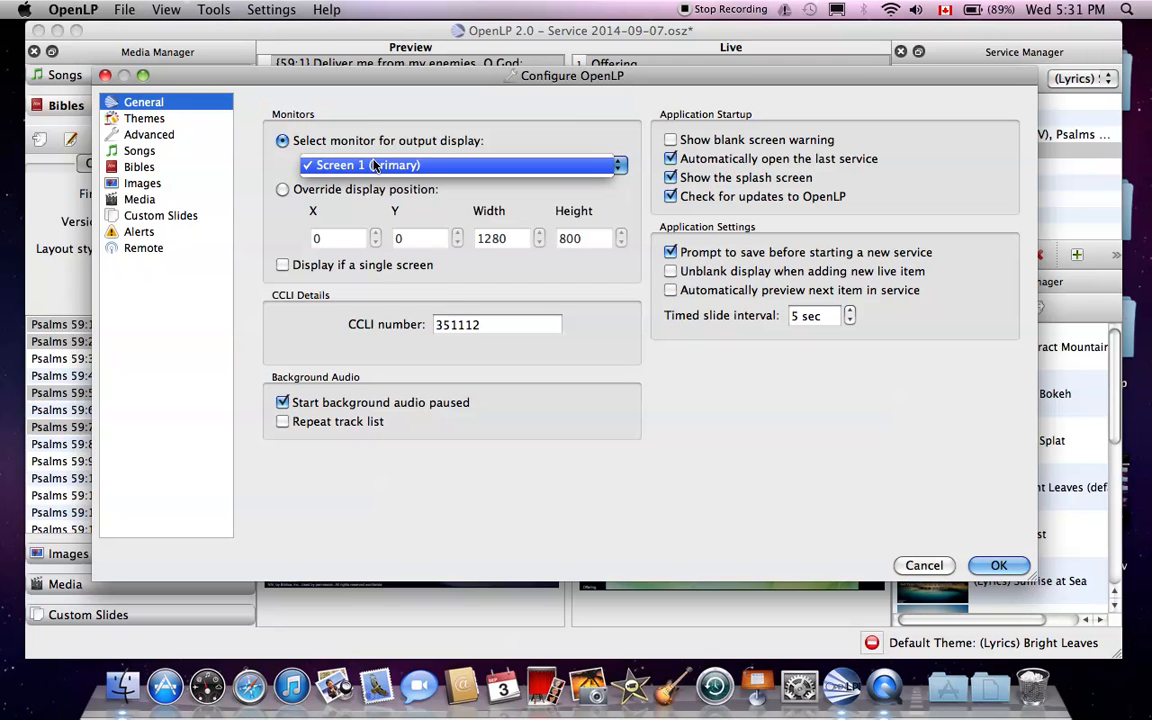
click(374, 166)
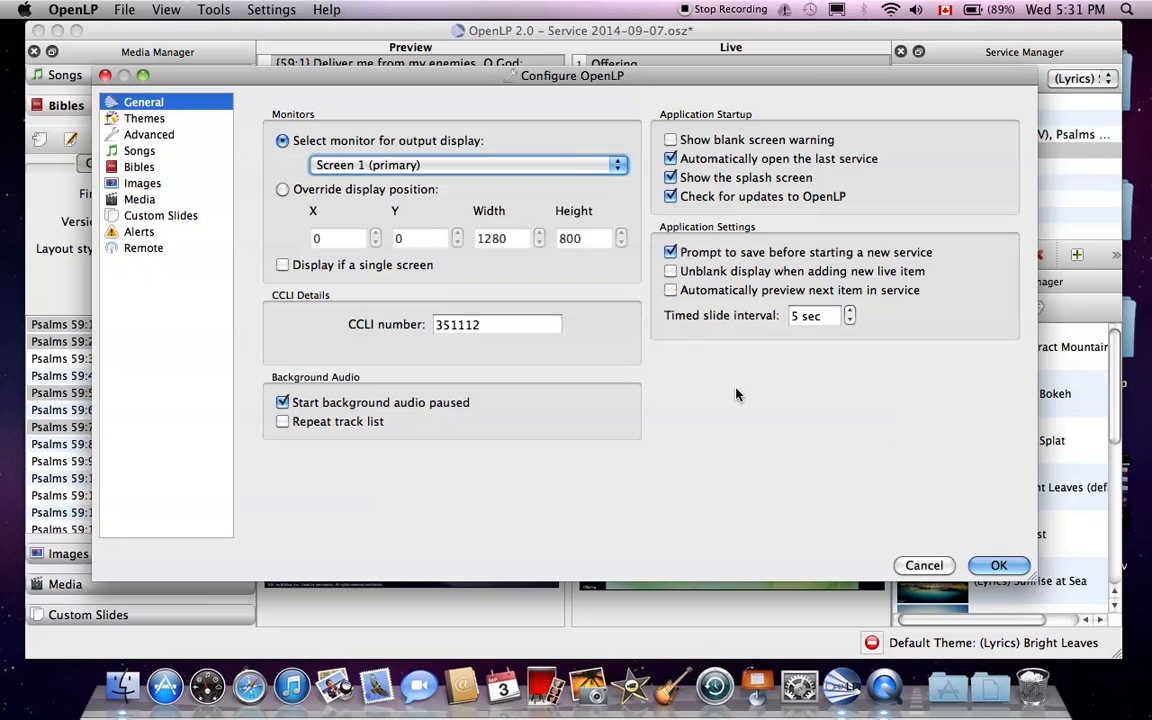
click(1003, 566)
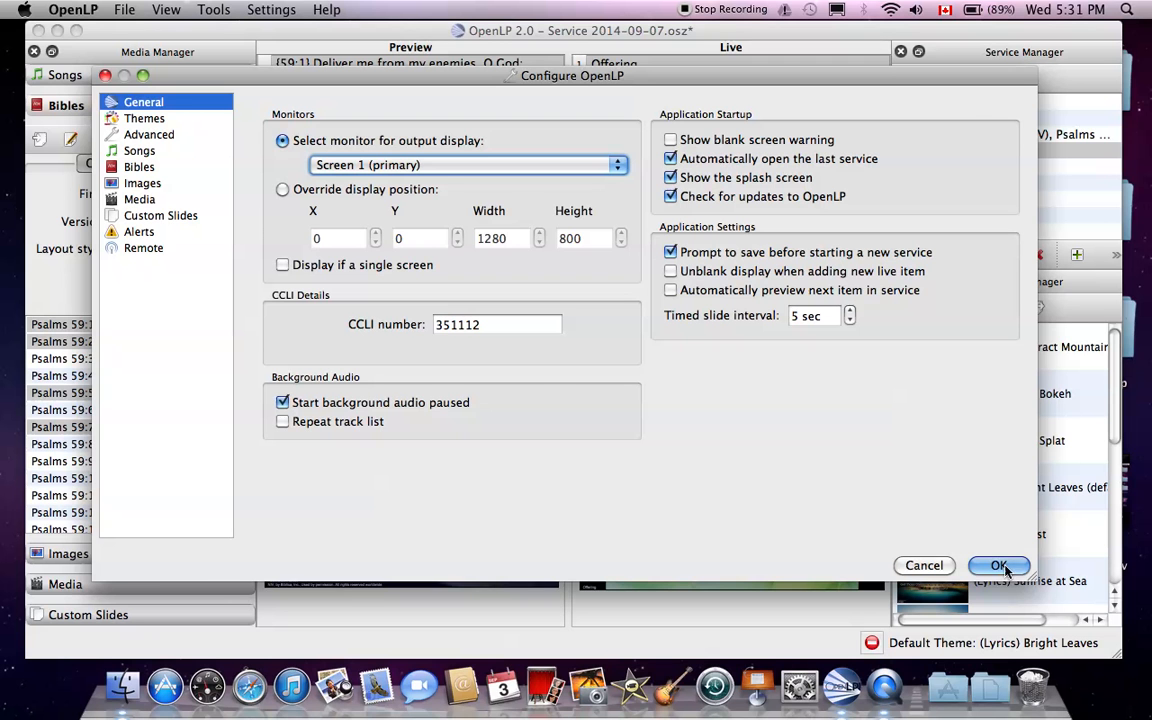
click(1000, 566)
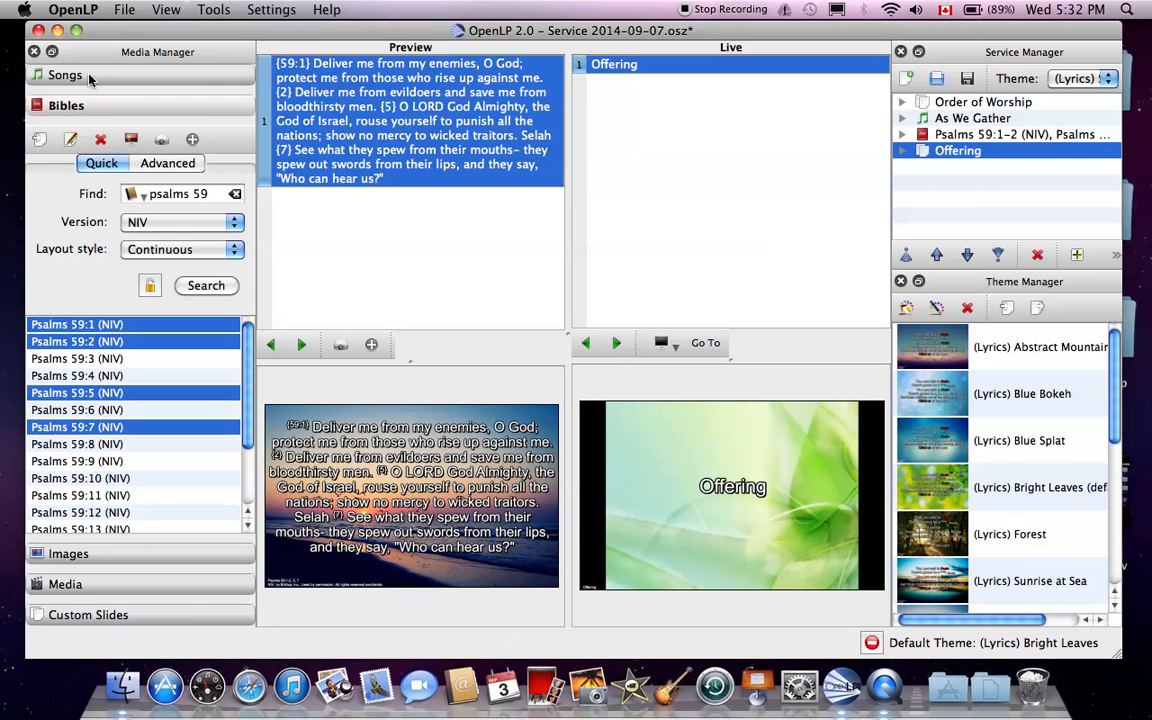
Save the 2014-09-07 service and restart OpenLP.
click(121, 8)
click(140, 72)
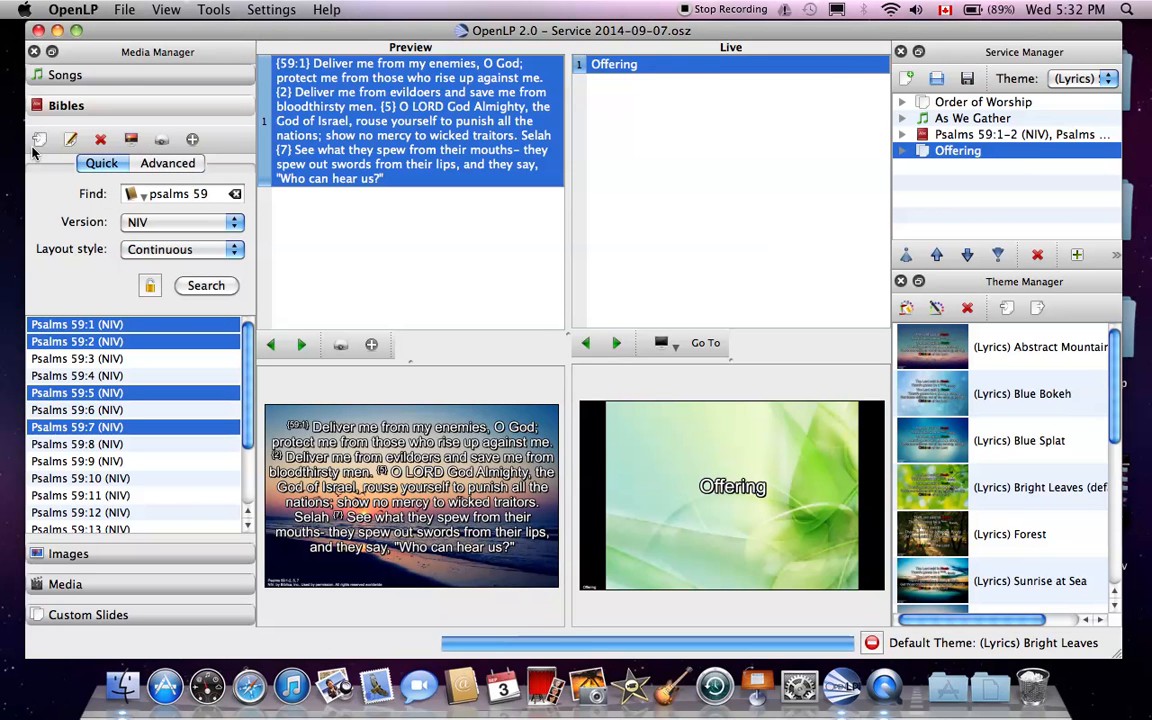
click(60, 10)
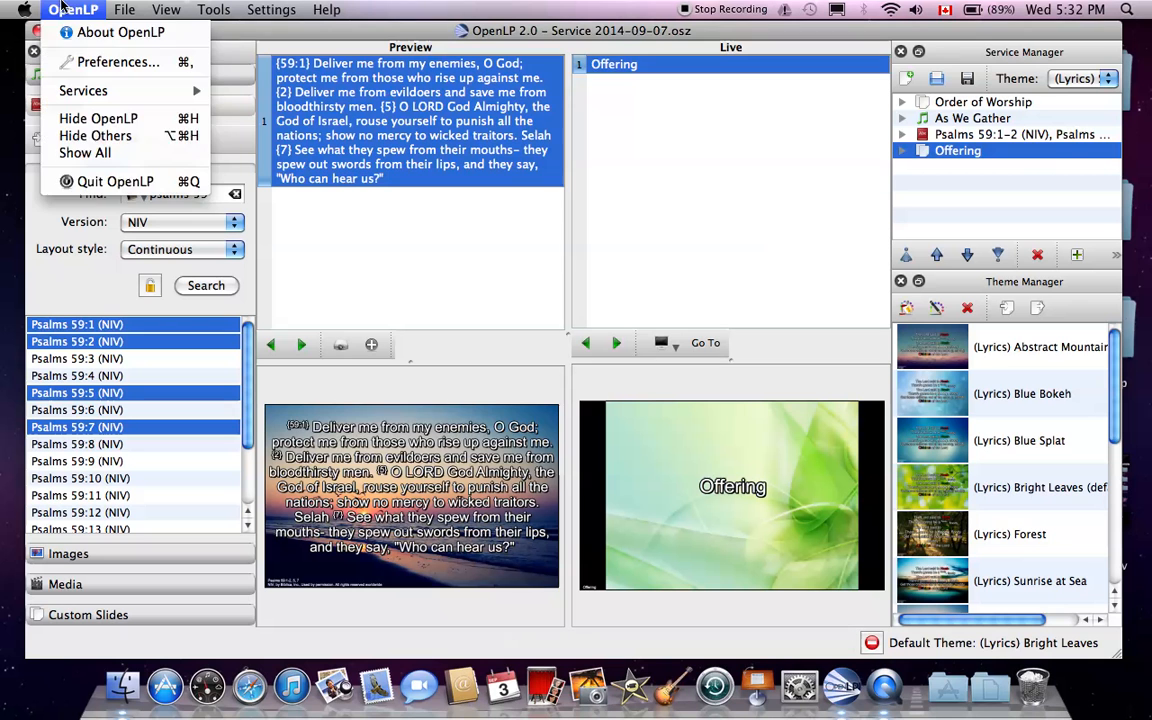
click(88, 183)
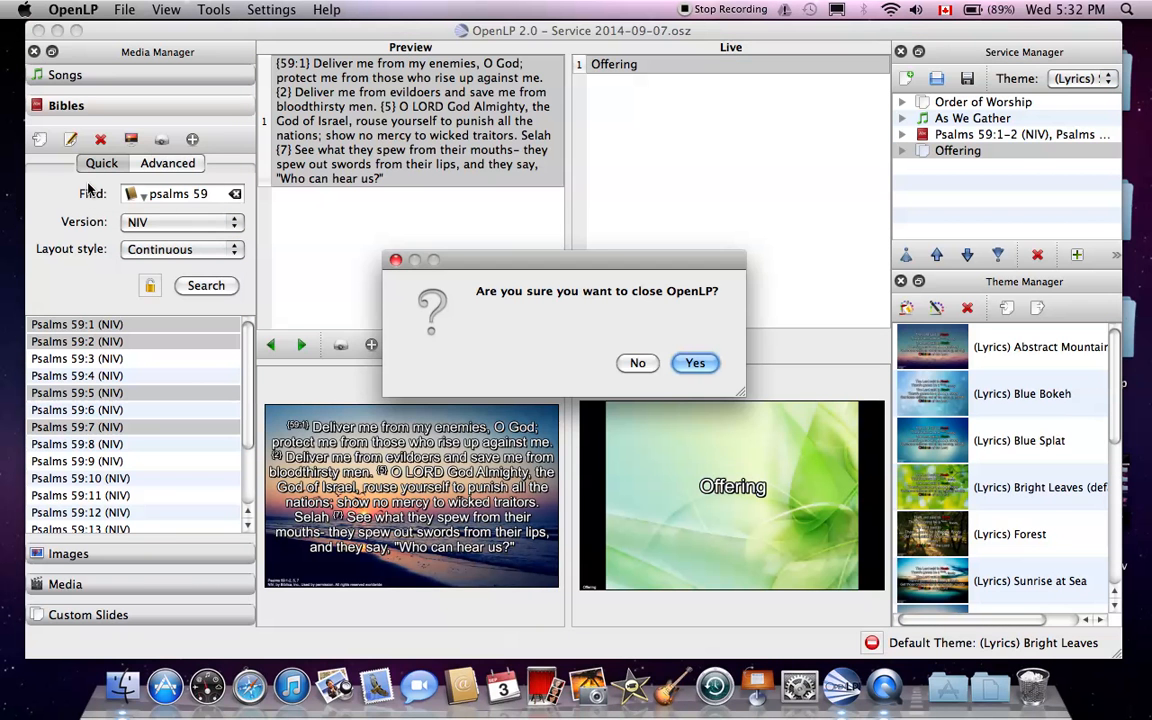
click(697, 365)
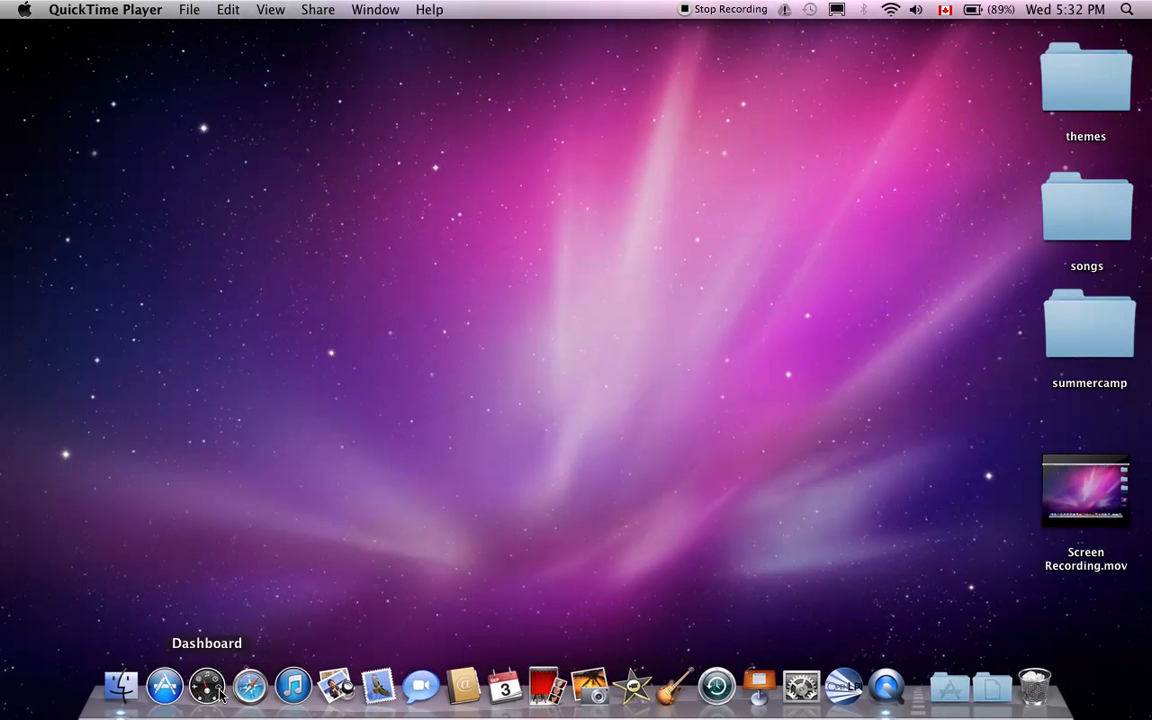
click(843, 686)
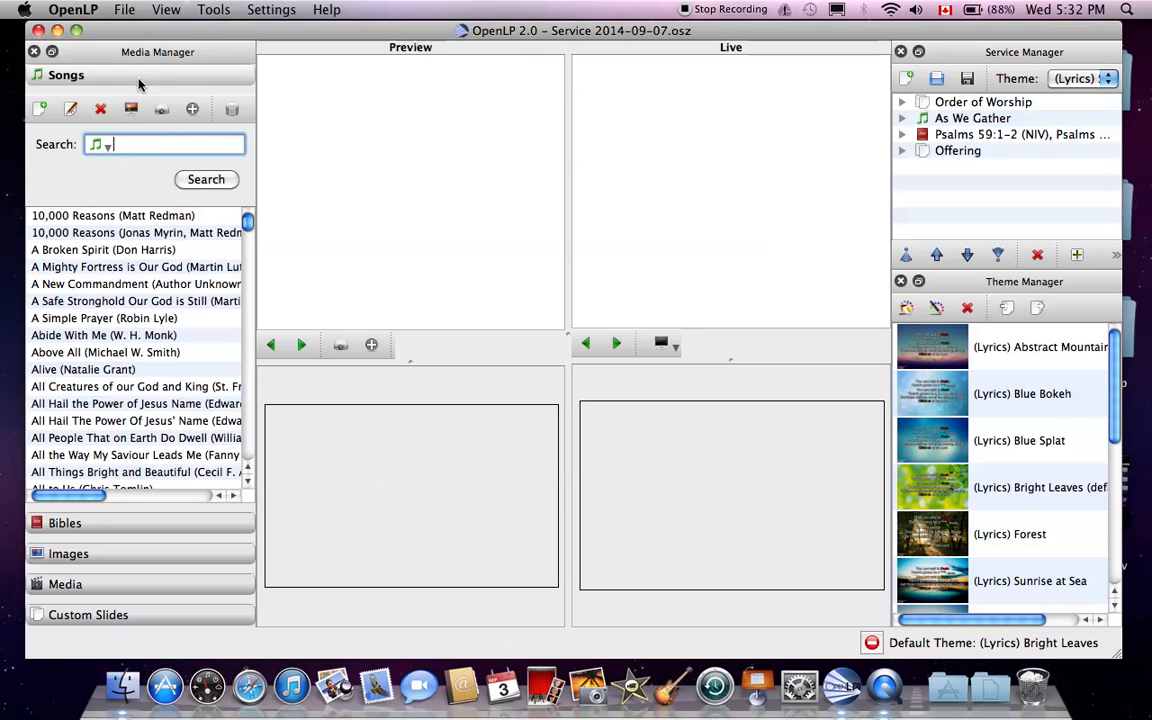
Create a new song in the song library and enter "title" as its title.
click(42, 110)
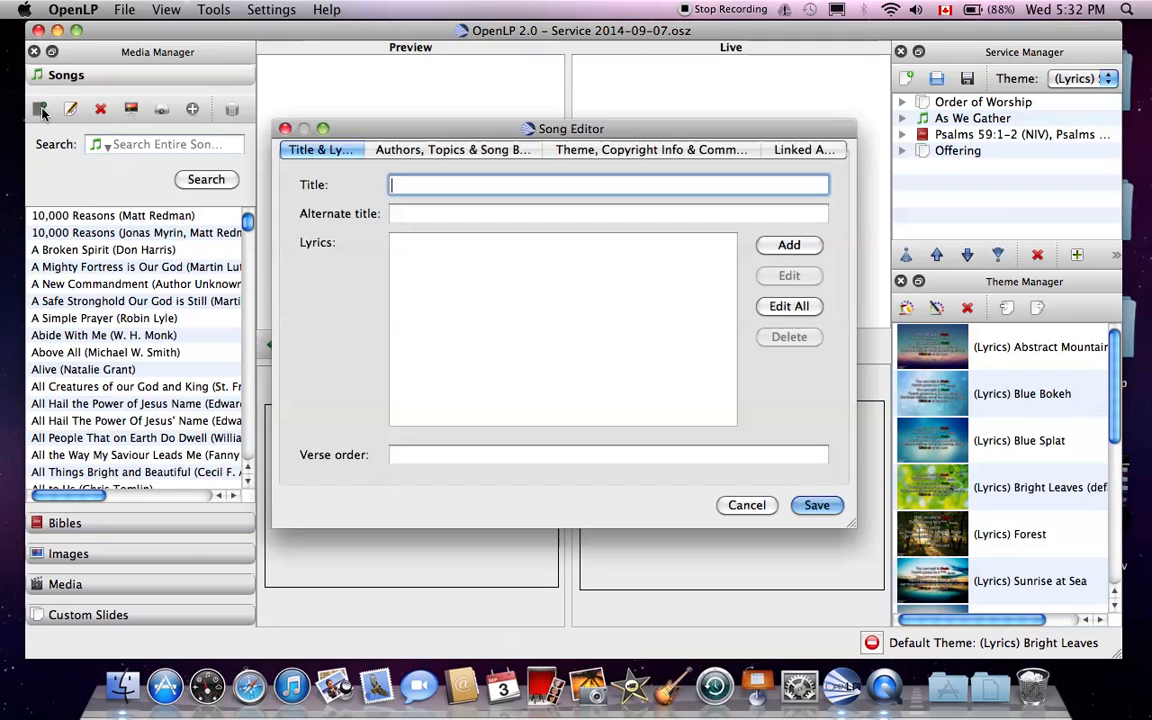
text(title)
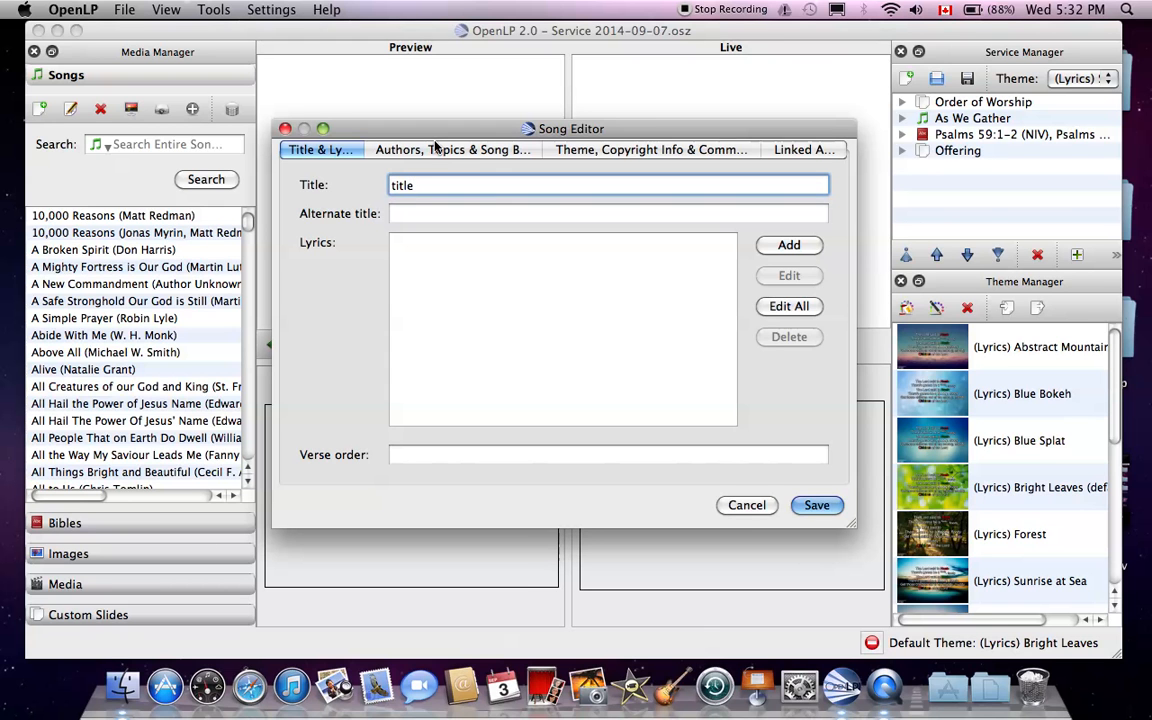
click(604, 303)
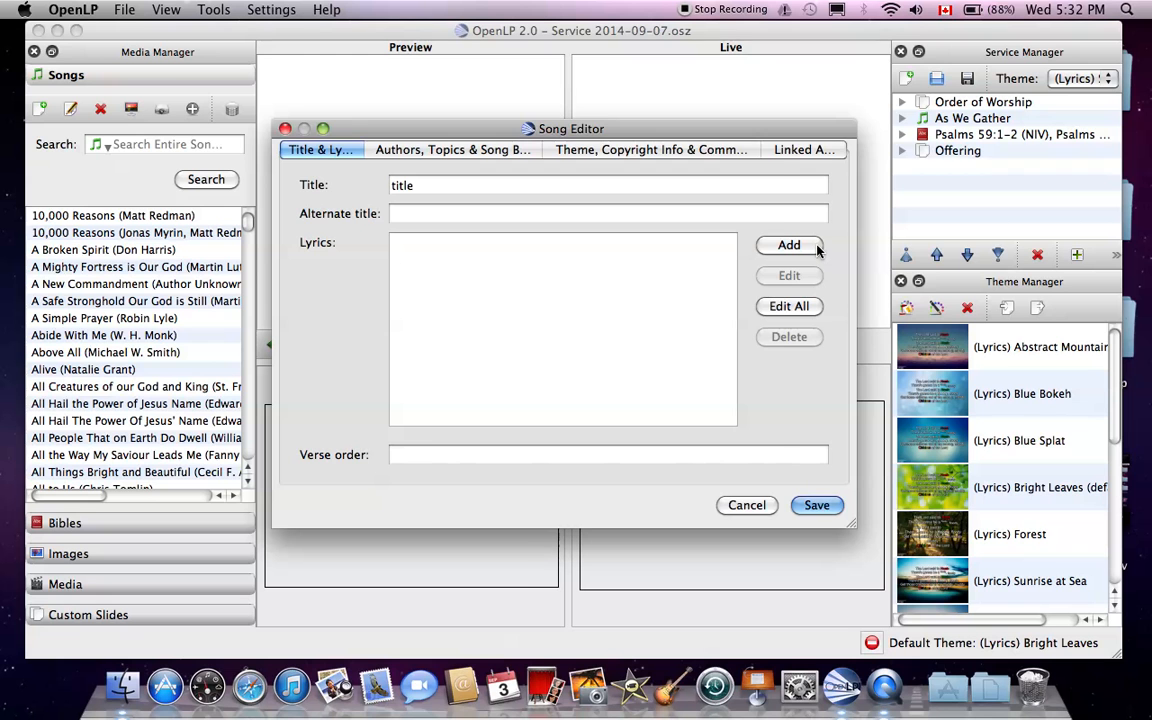
Add the lyrics "lyrics for verse 1" to the song as Verse 1.
click(786, 245)
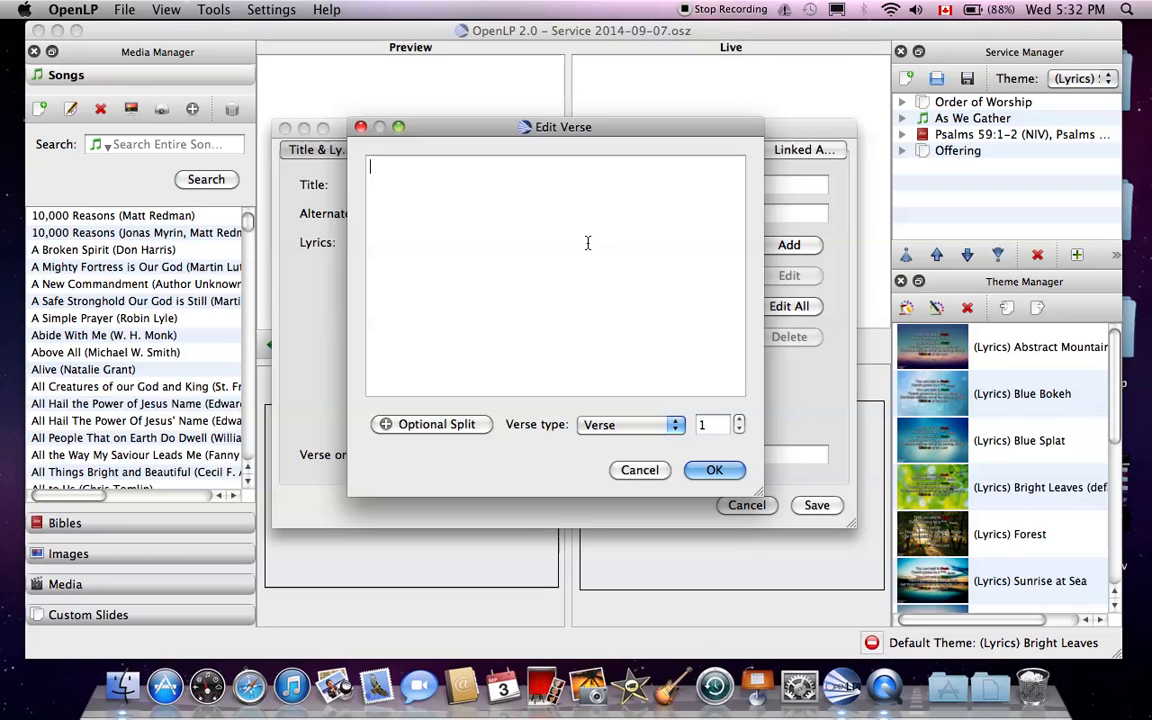
text(lyrics for )
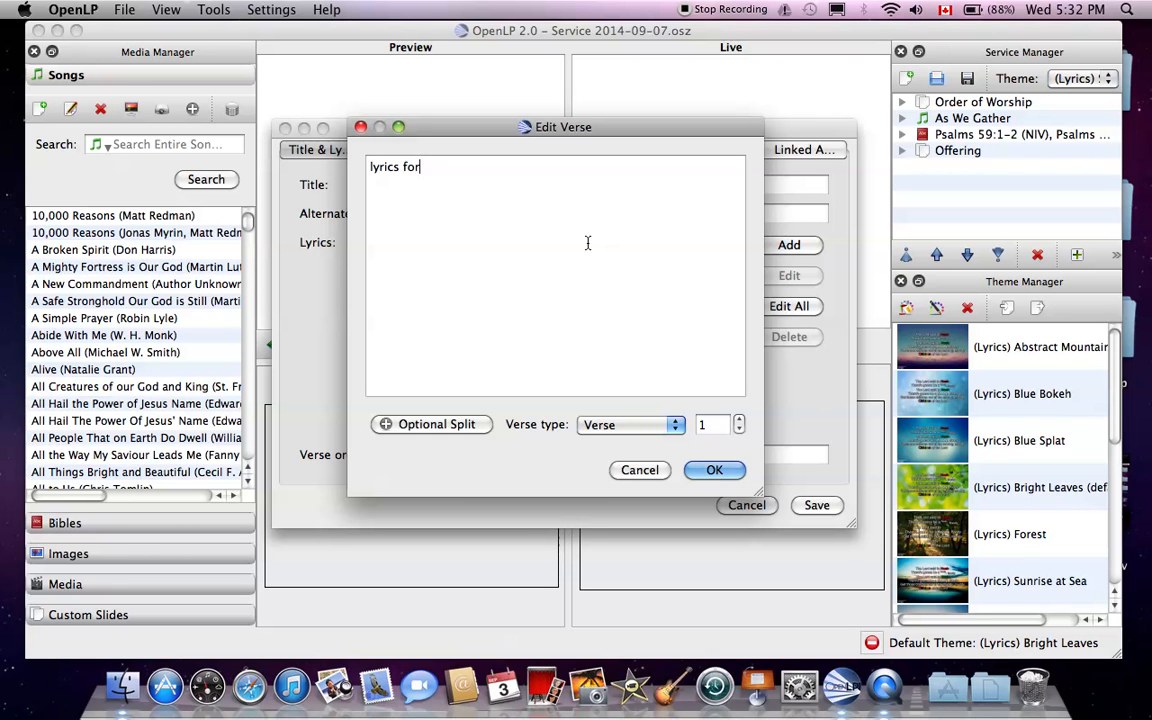
text(verse 1)
click(677, 426)
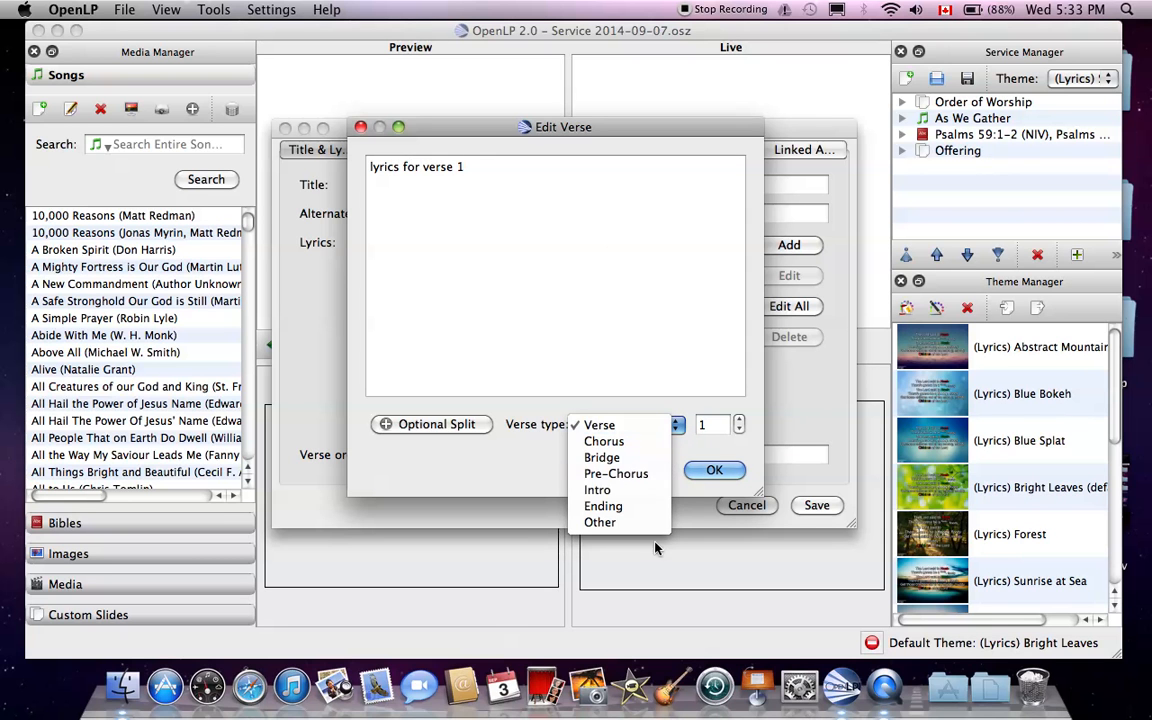
click(649, 428)
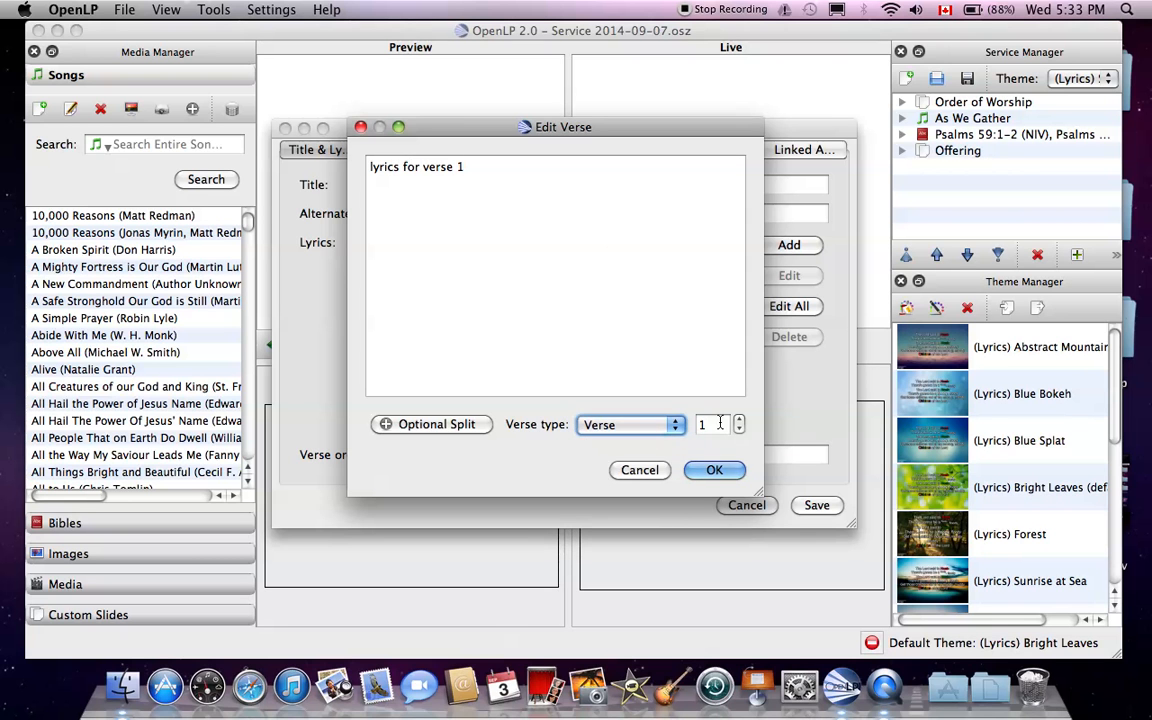
click(716, 469)
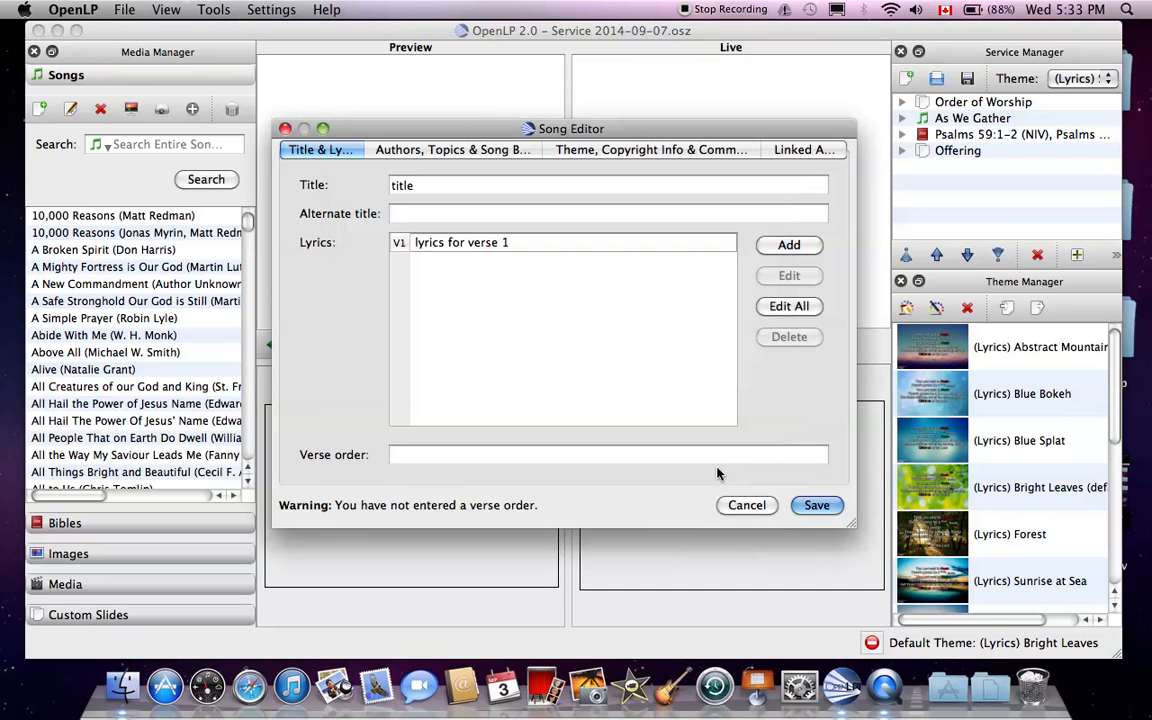
Add the lyrics "verse 2" to the song as Verse 2.
click(786, 244)
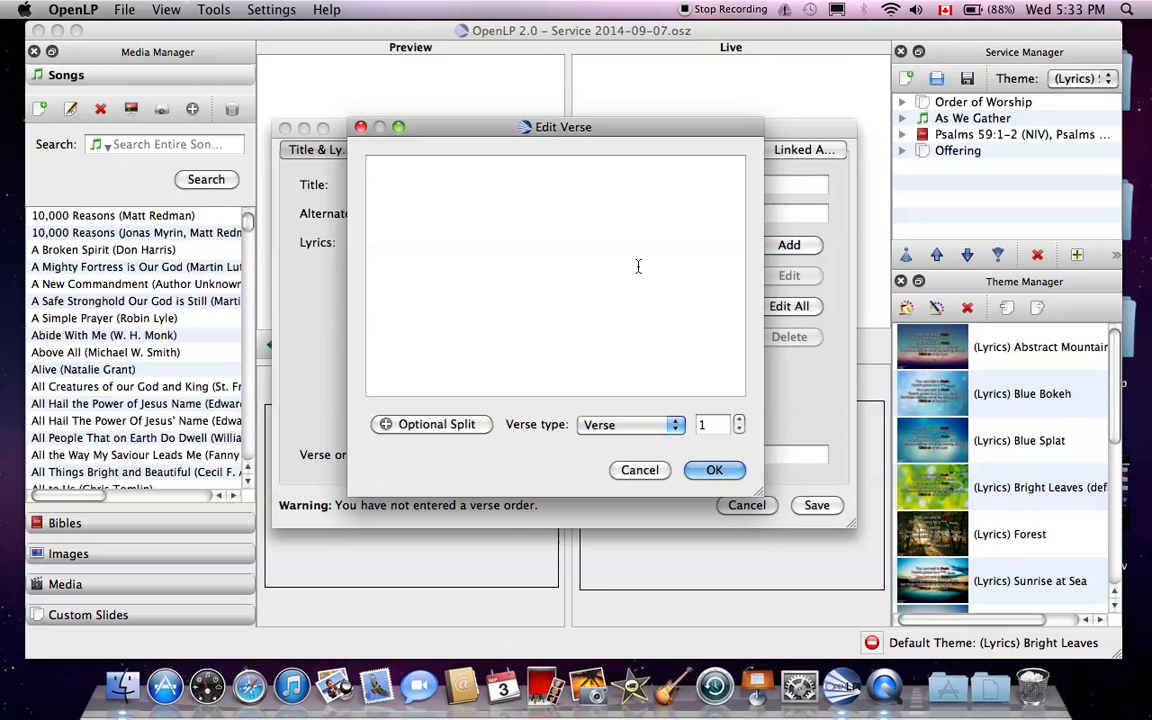
text(verse 2)
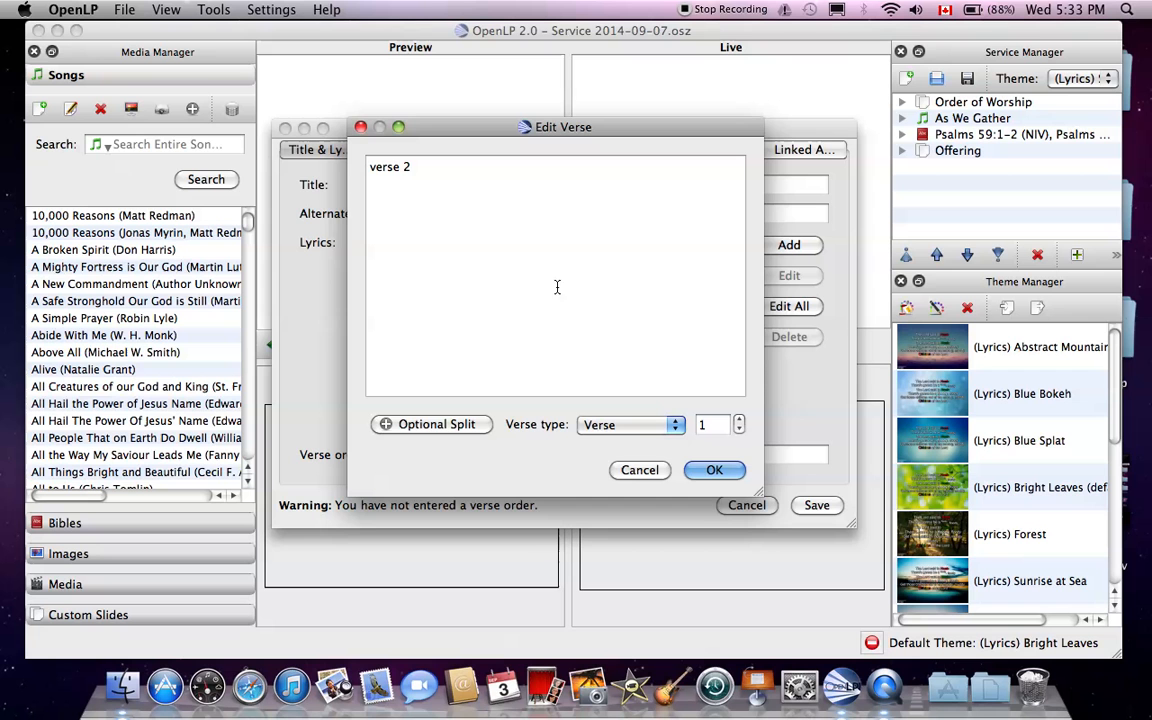
click(739, 420)
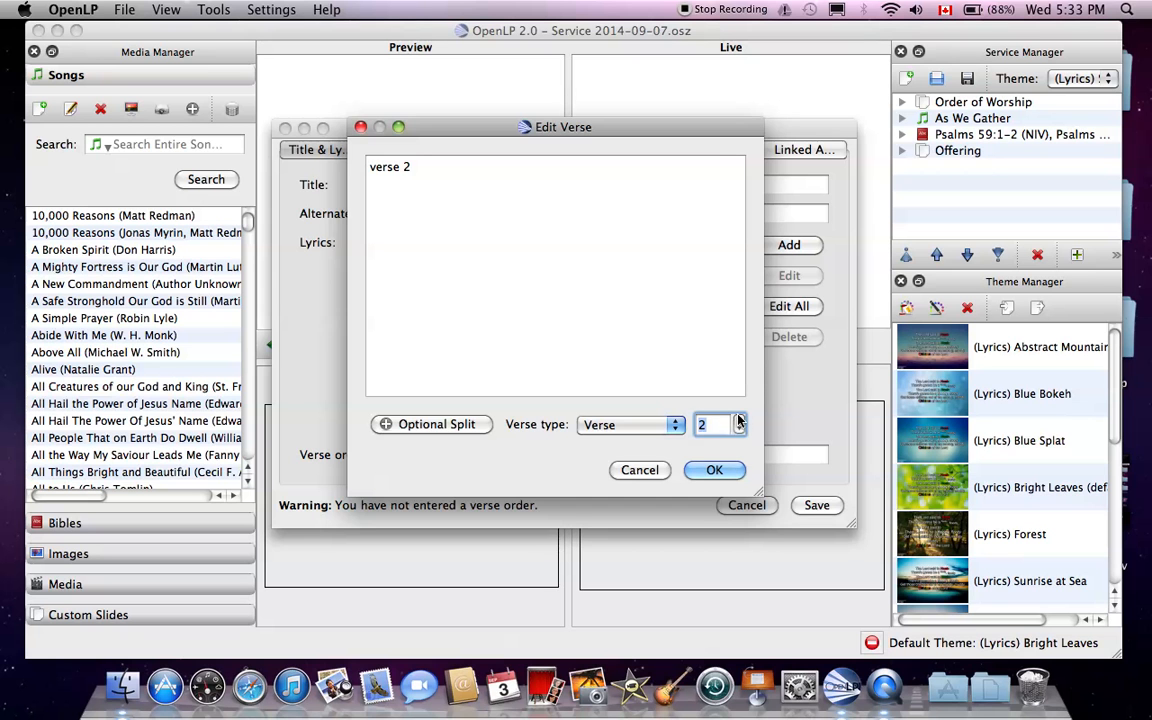
click(714, 469)
Add the lyrics "chorus" to the song with the verse type Chorus, number 1.
click(789, 244)
text(chorus)
click(620, 424)
click(636, 443)
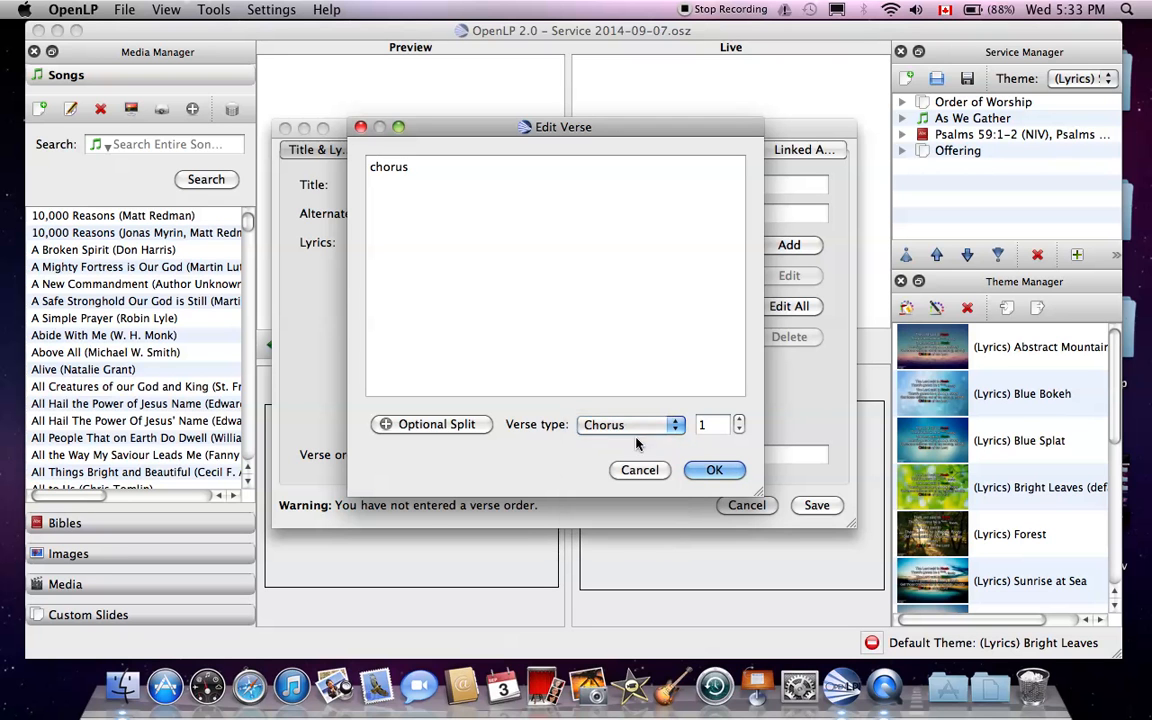
click(714, 469)
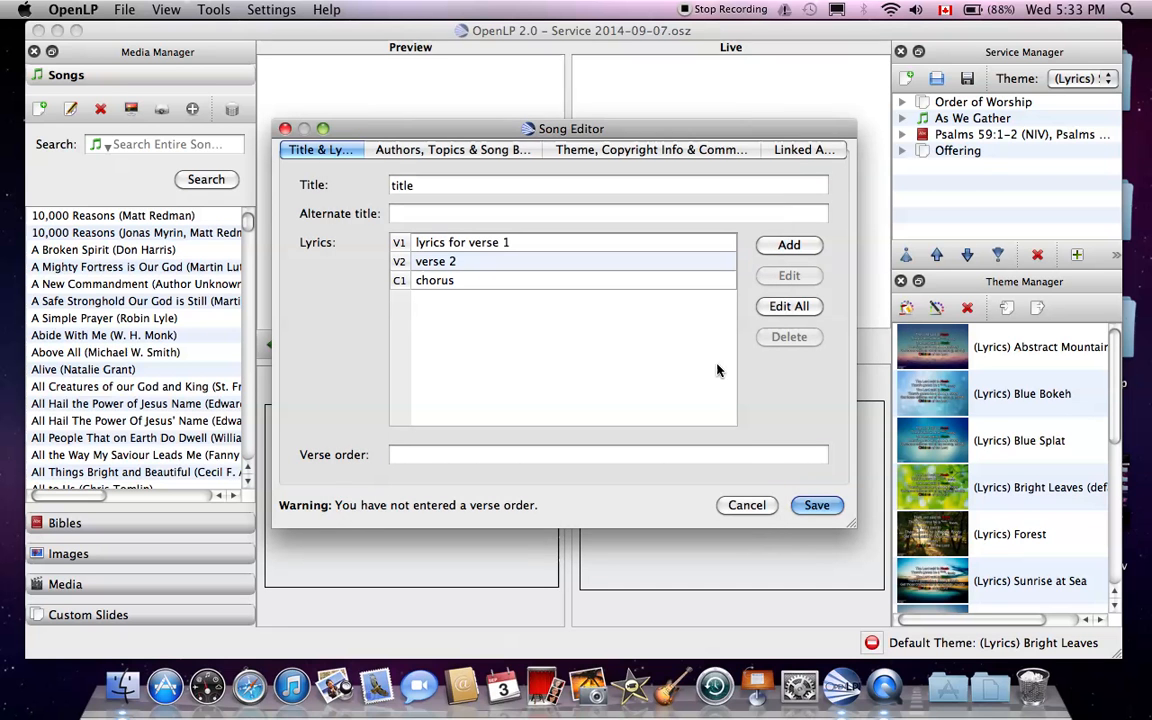
Add the lyrics "bridge" to the song with the verse type Bridge, number 1.
click(802, 247)
click(676, 427)
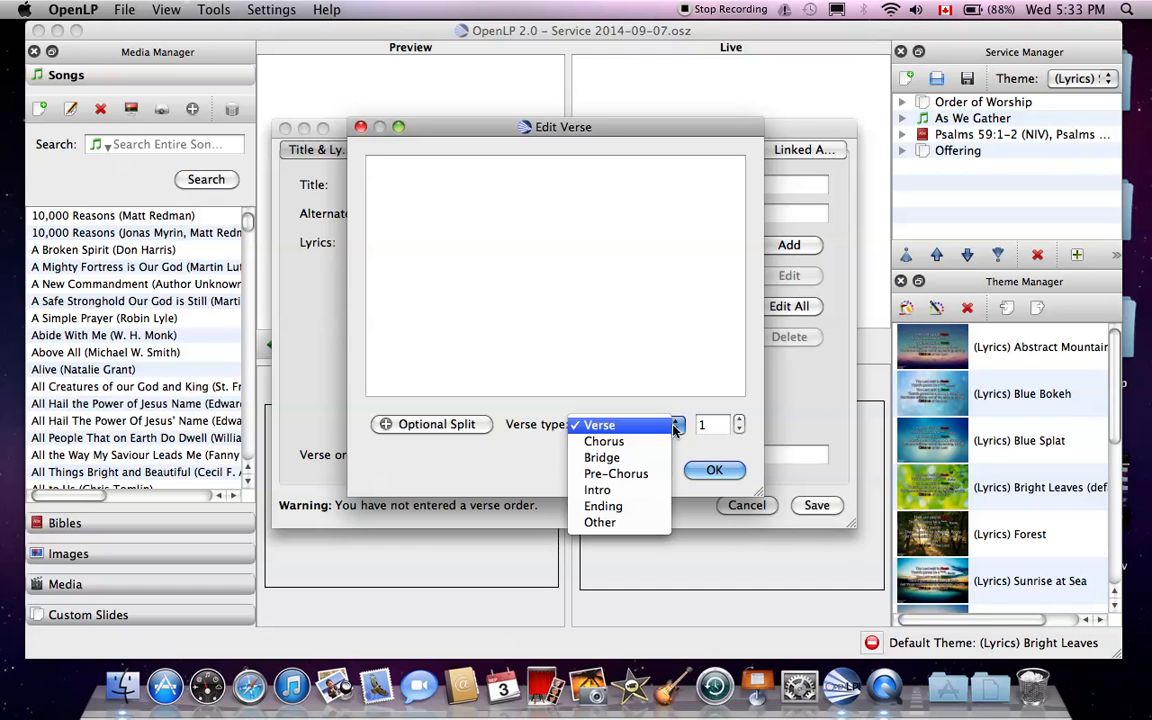
click(618, 458)
click(632, 275)
text(bridge)
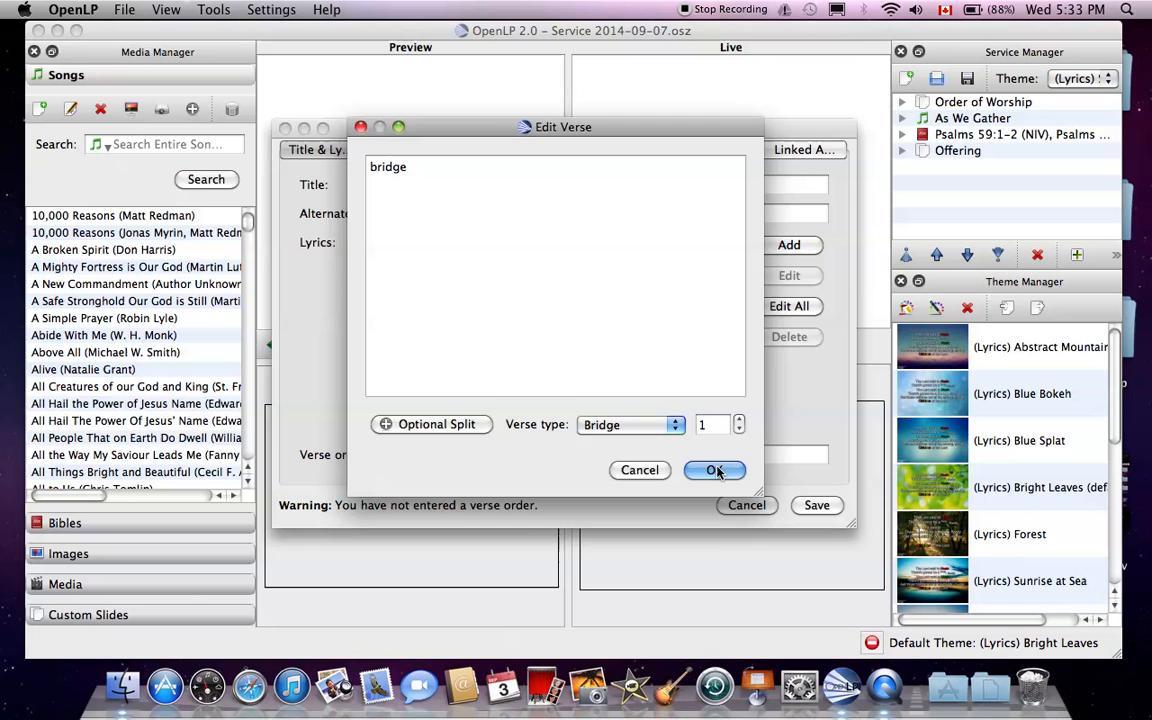
click(714, 471)
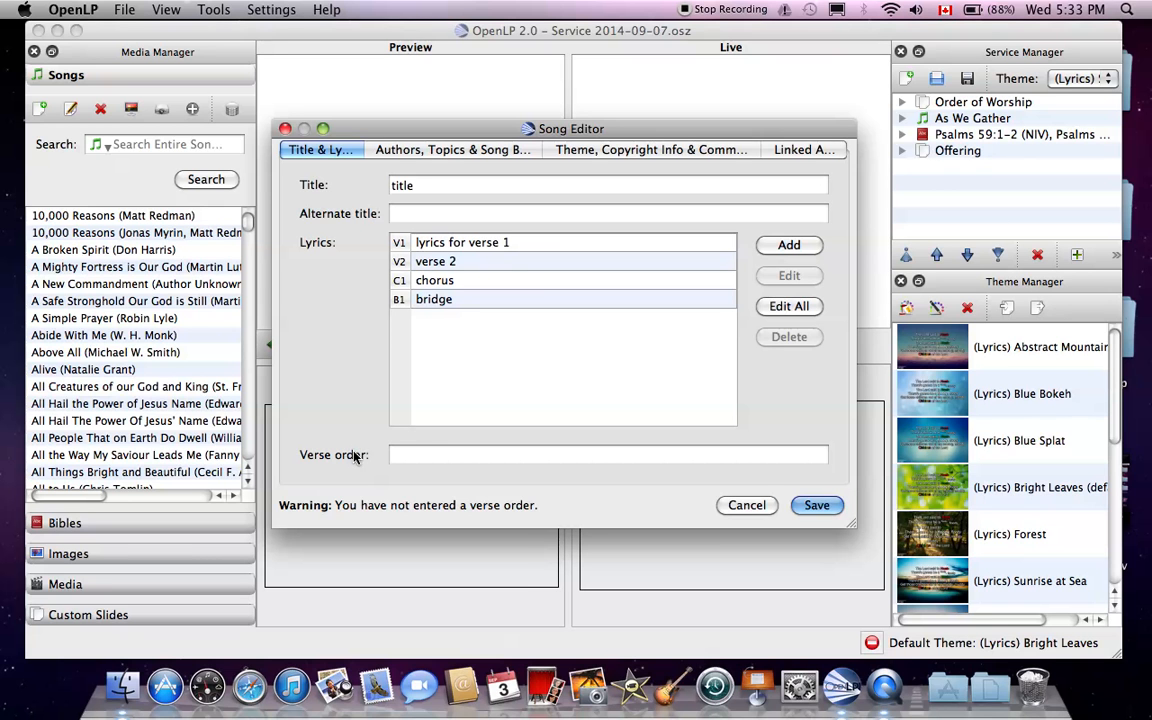
Set the song's verse order to "v1 v2 c1 b1".
click(424, 462)
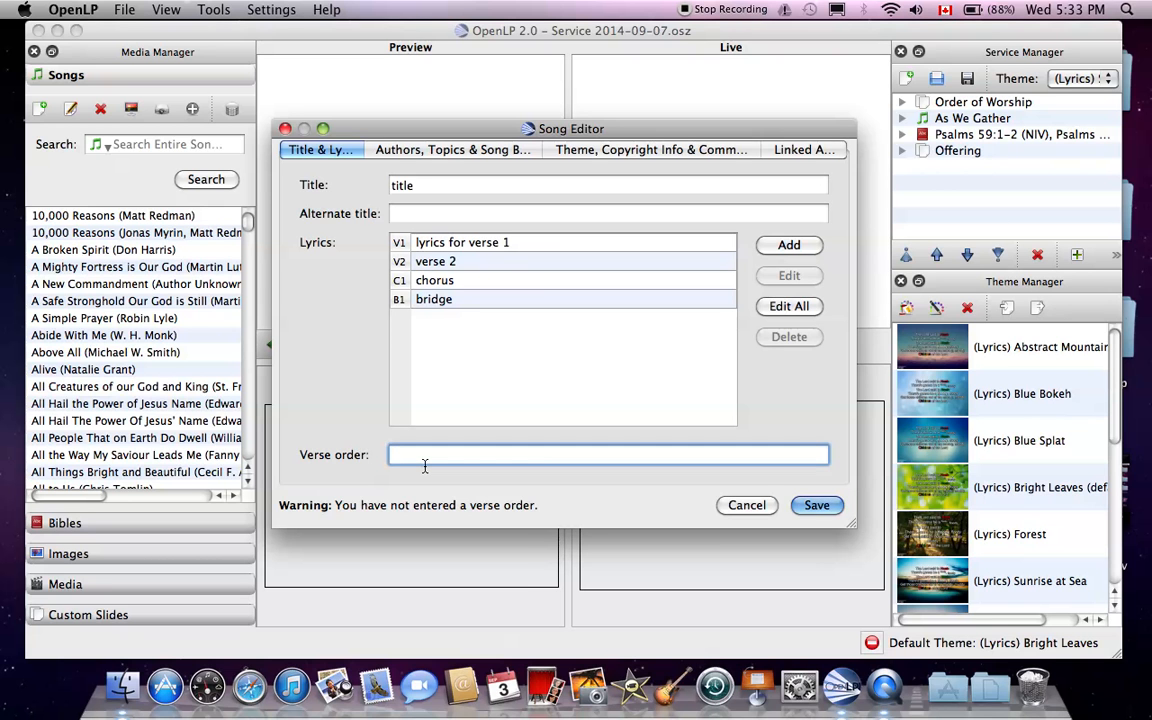
text(v1)
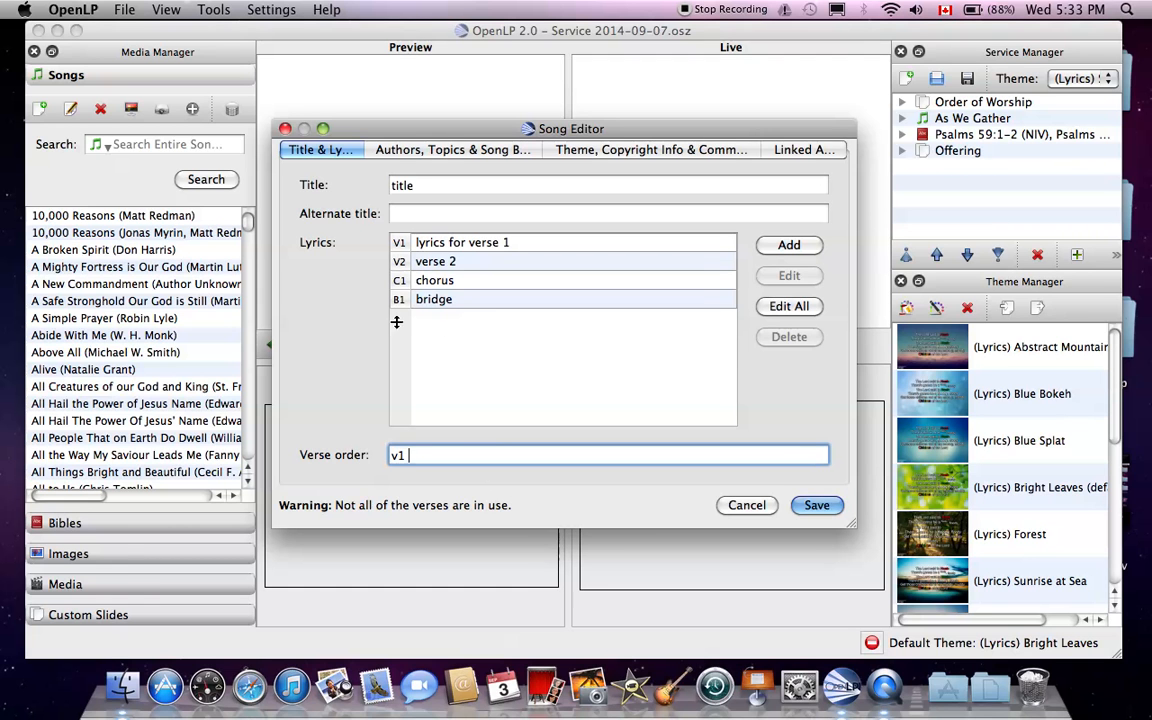
text(v2)
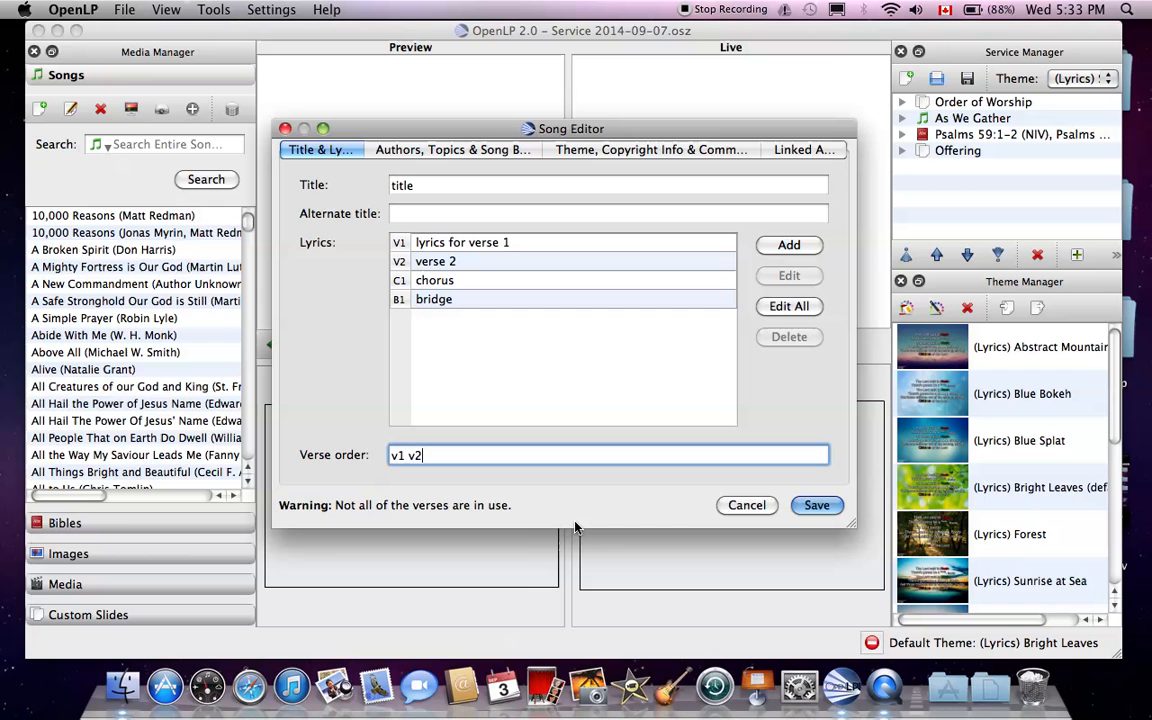
text( c1 b1)
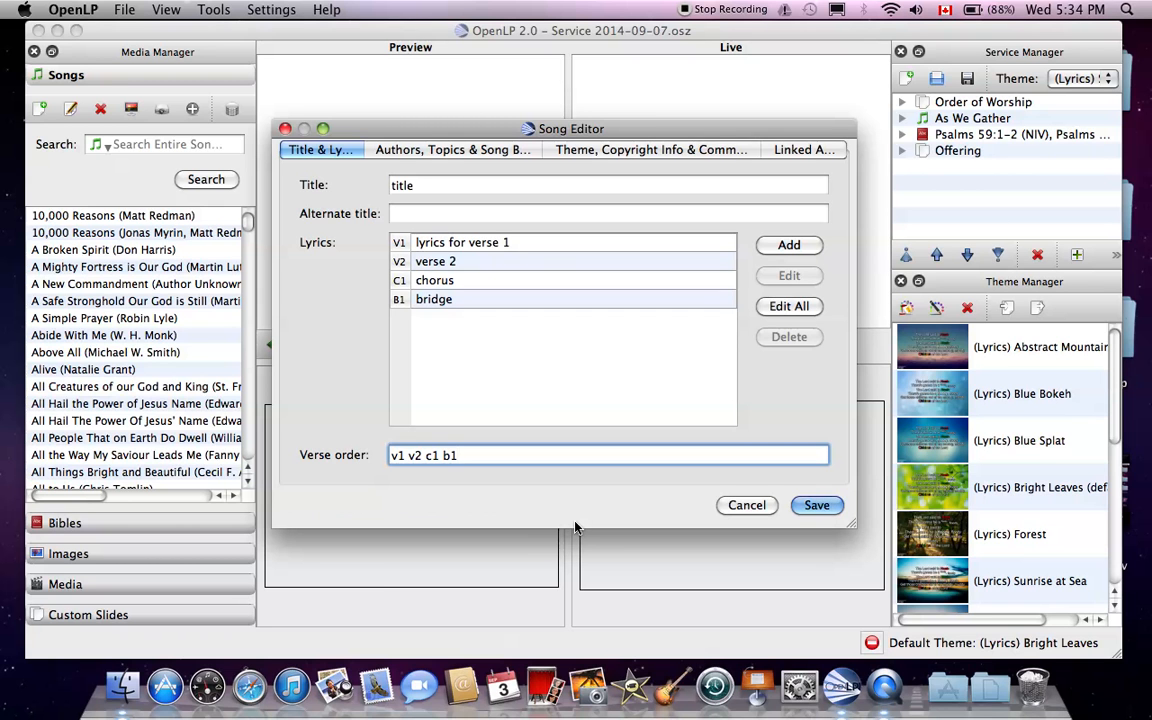
Change the song's verse order to "v1 c1 v2 b1 c1".
key(BackSpace)
key(BackSpace)
key(BackSpace)
key(BackSpace)
key(BackSpace)
key(BackSpace)
key(BackSpace)
key(BackSpace)
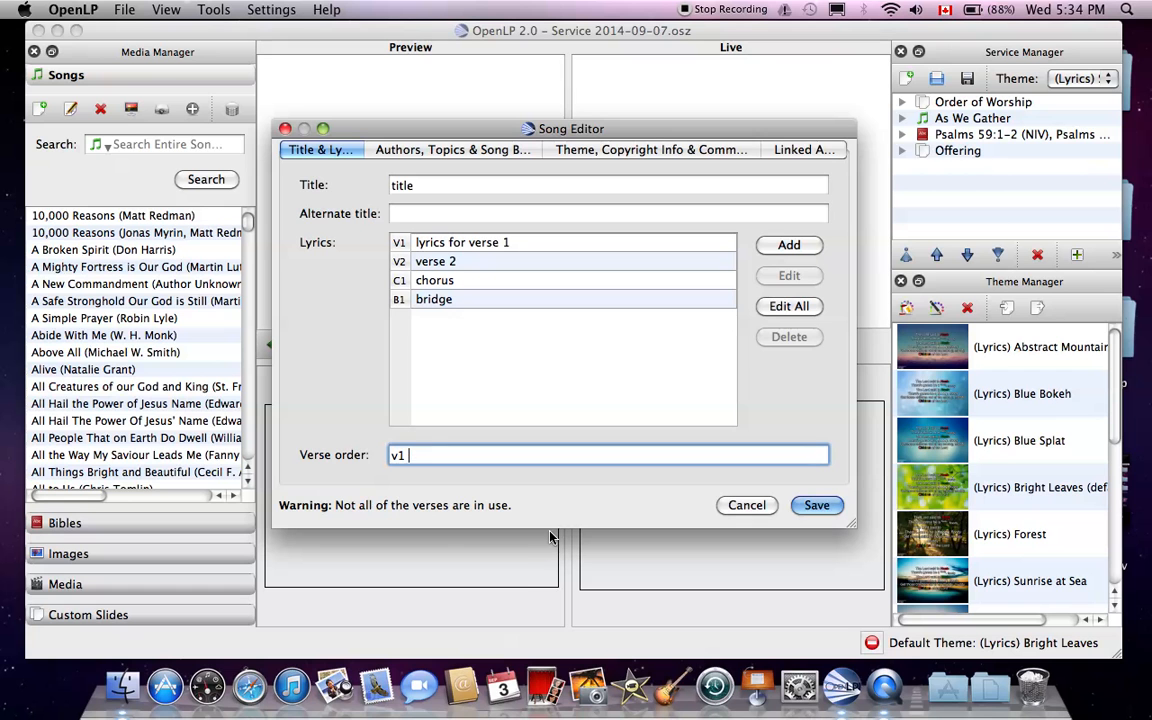
text(cq)
key(BackSpace)
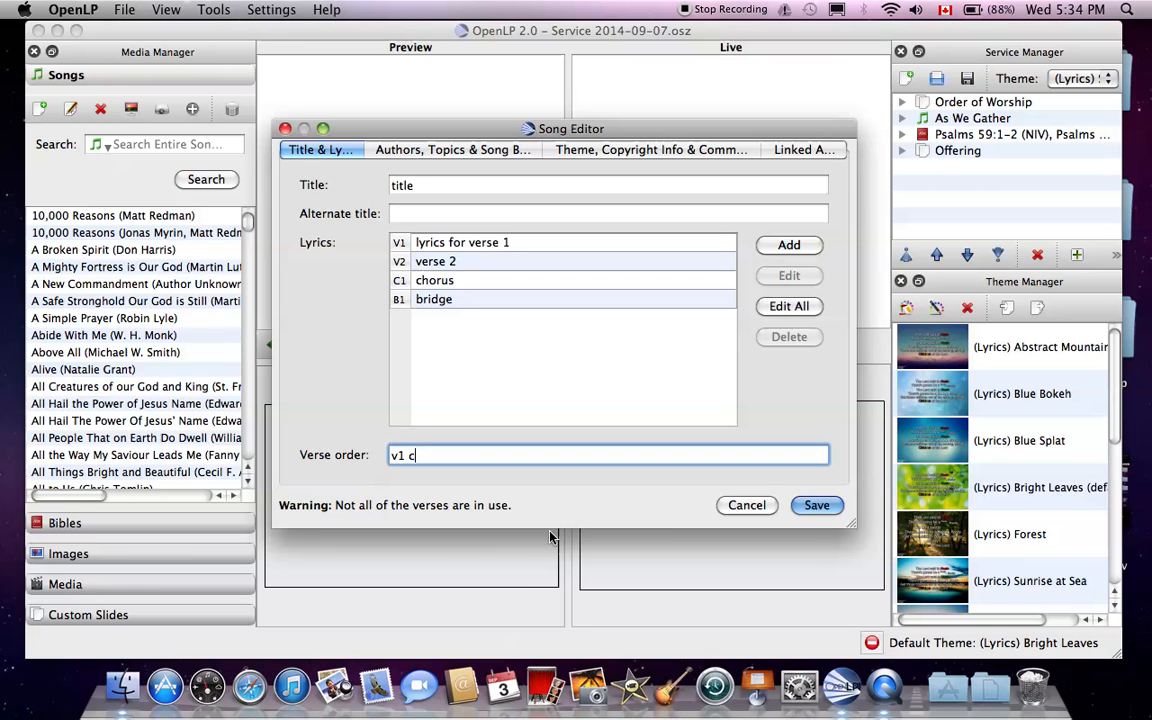
text(1 v2 b)
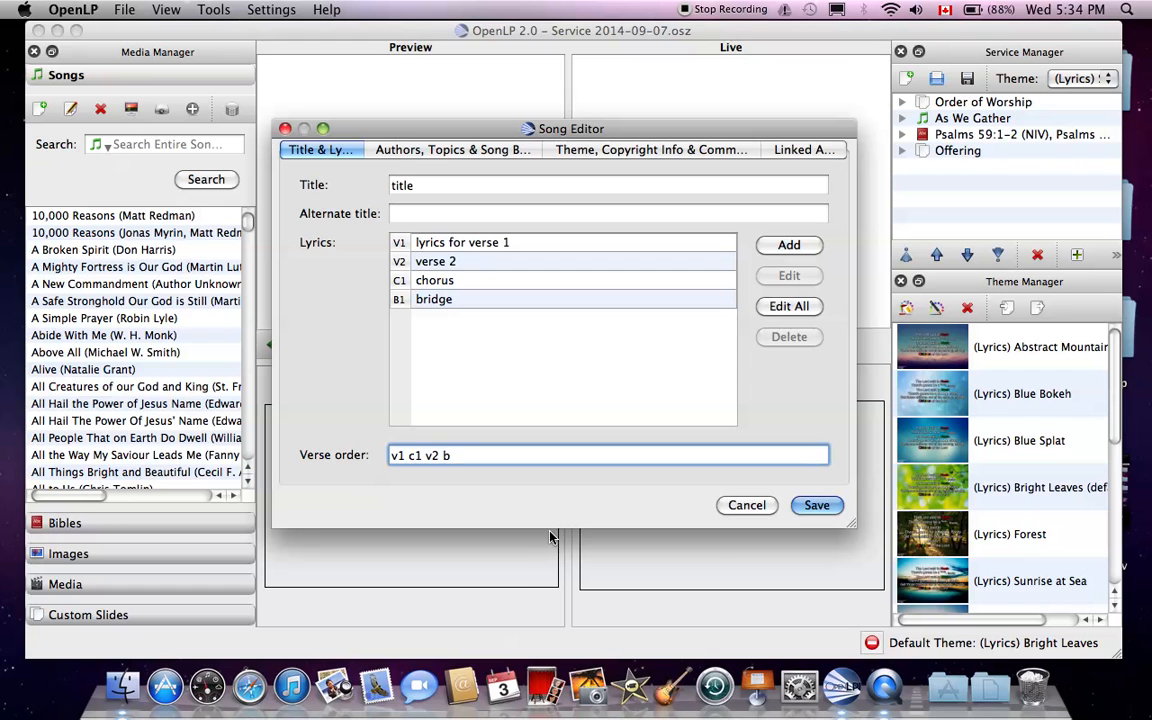
text(1 c1)
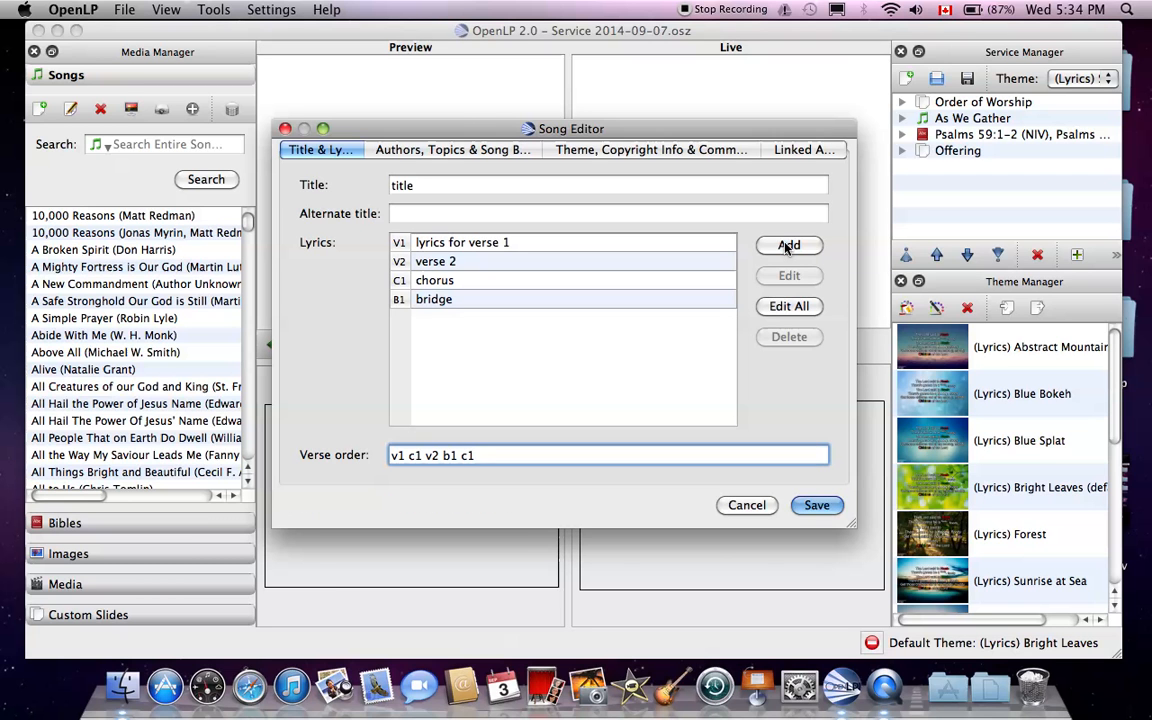
Add a new author named "me" to the song.
click(425, 149)
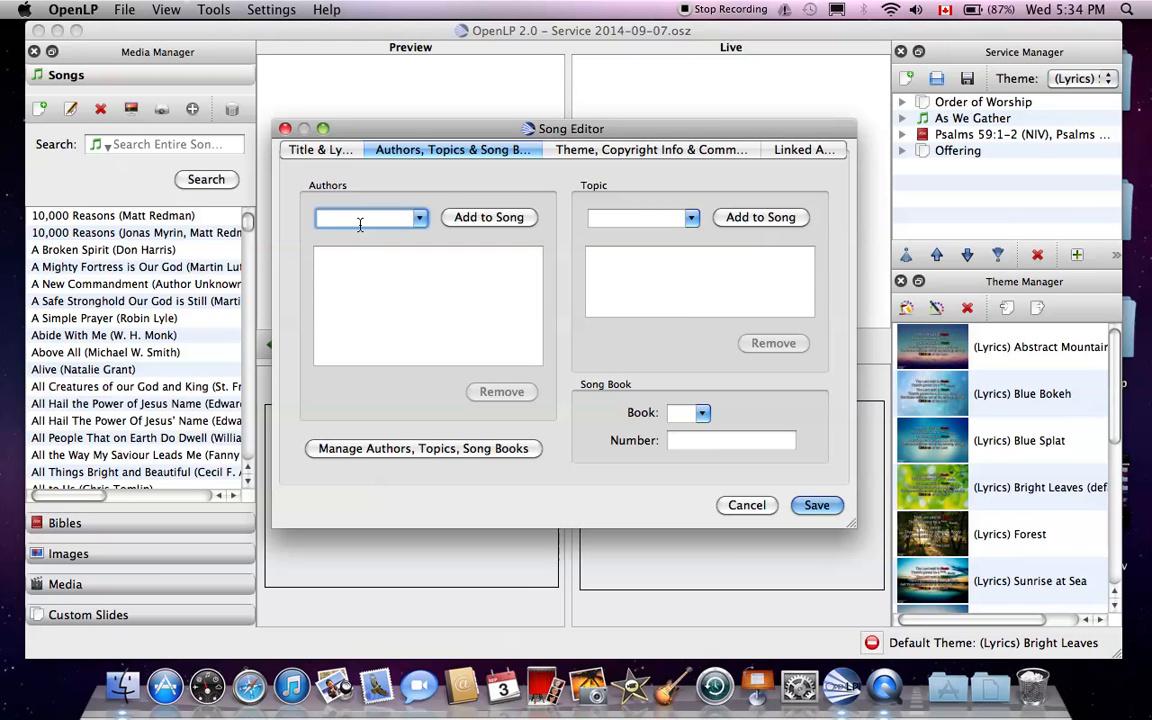
text(me)
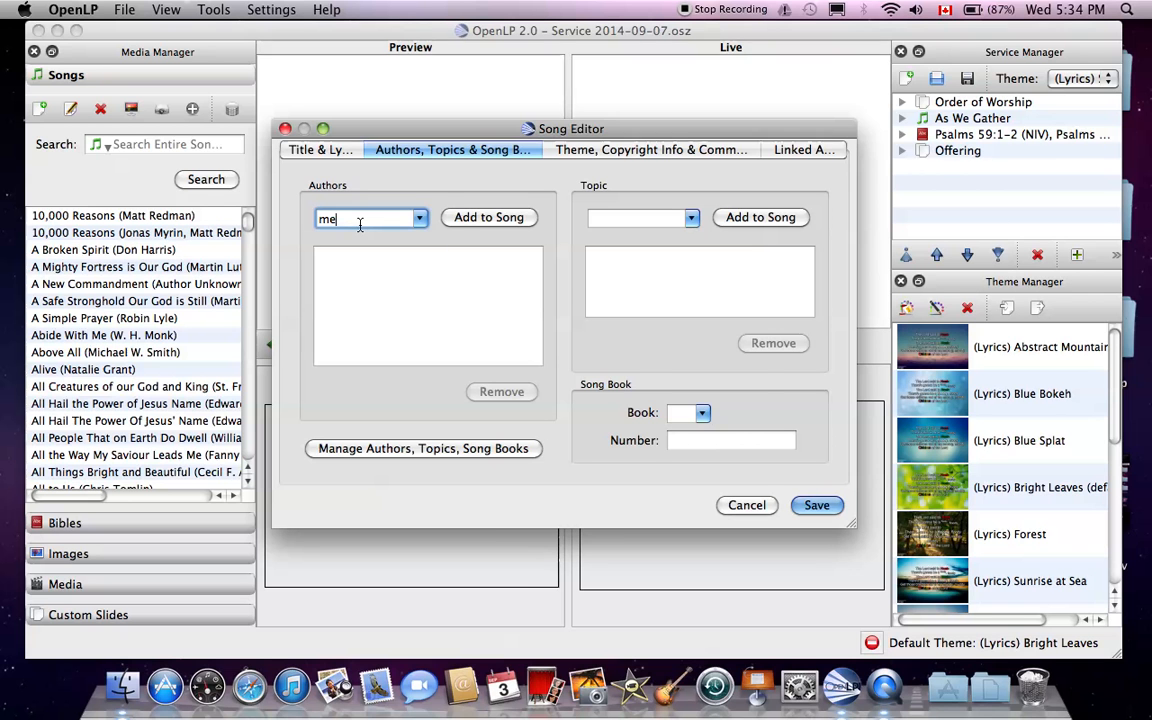
click(455, 222)
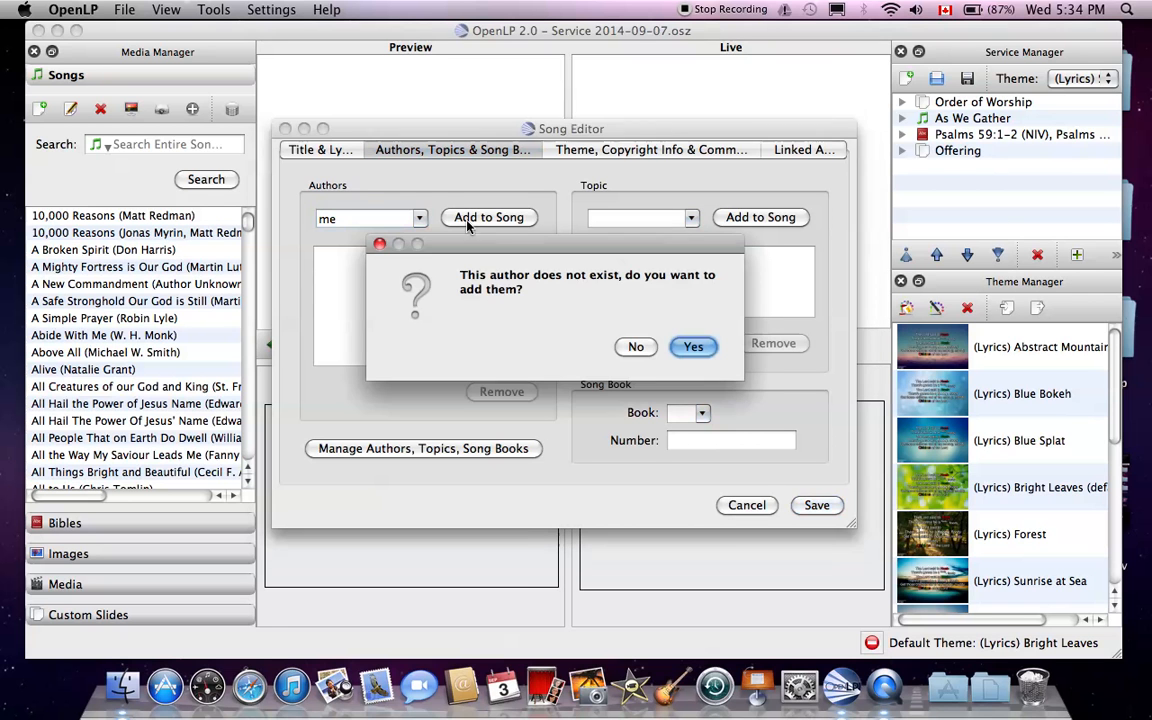
click(693, 348)
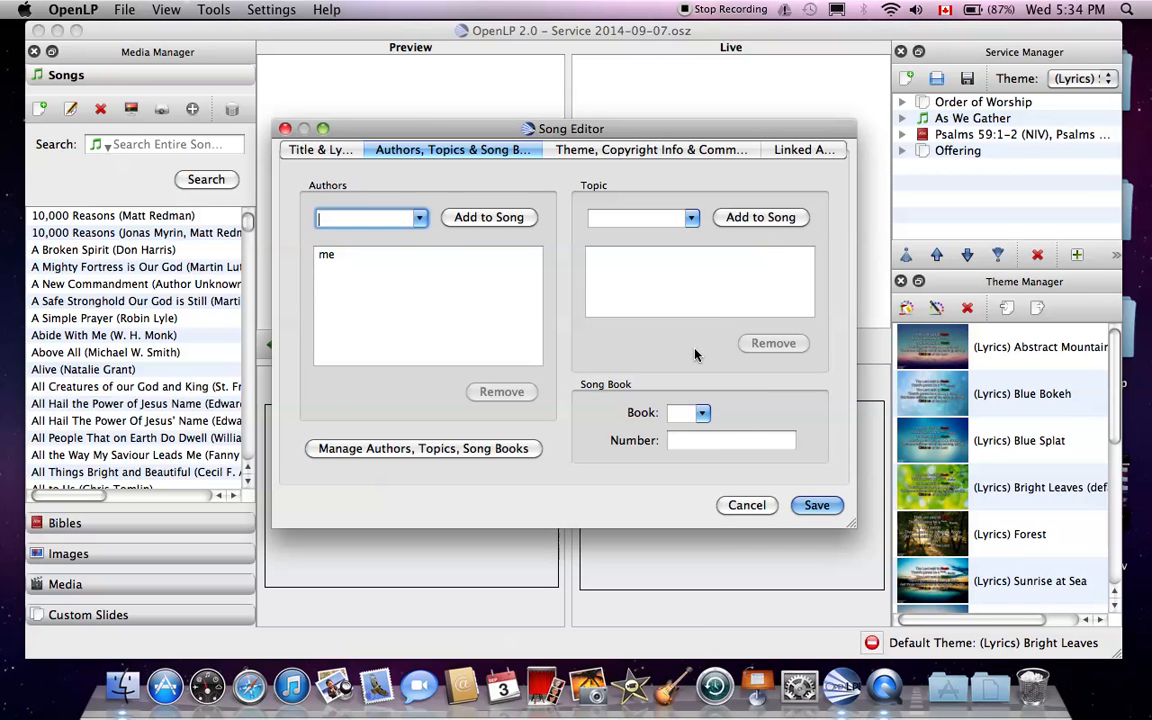
Review the song's theme and copyright details and save the song.
click(660, 150)
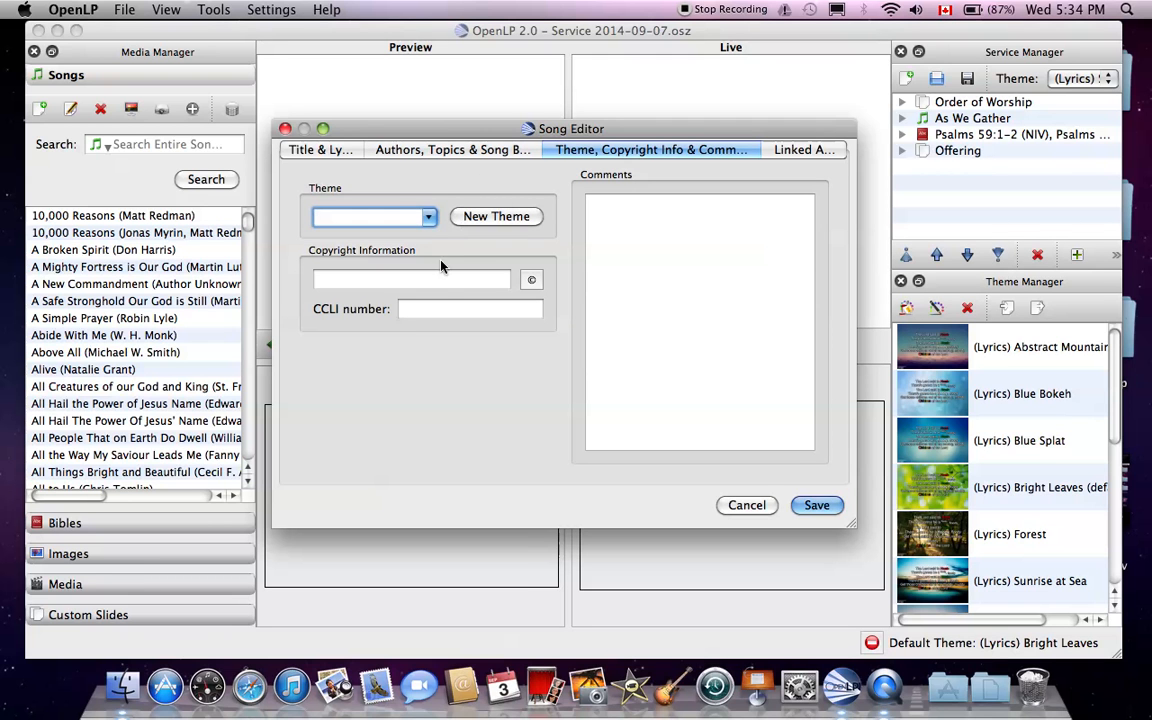
click(322, 150)
click(600, 151)
click(814, 505)
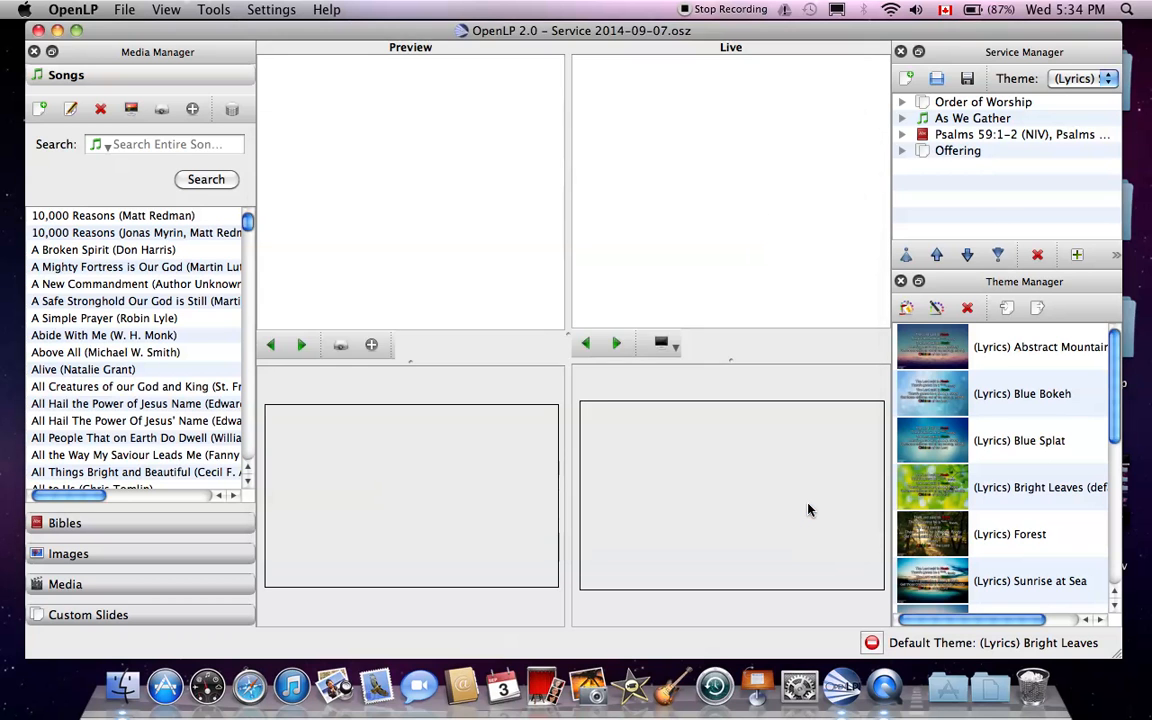
Find the new song "title" in the song library and add it to the service.
scroll(83, 402, up, 2)
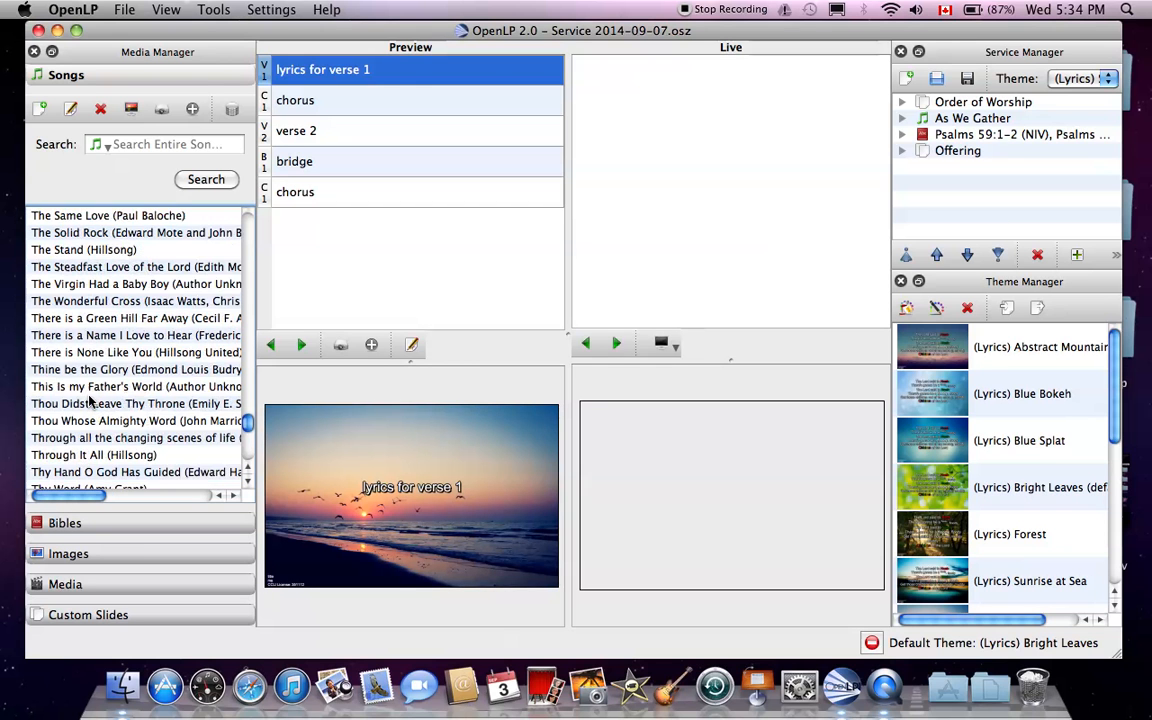
scroll(80, 405, down, 5)
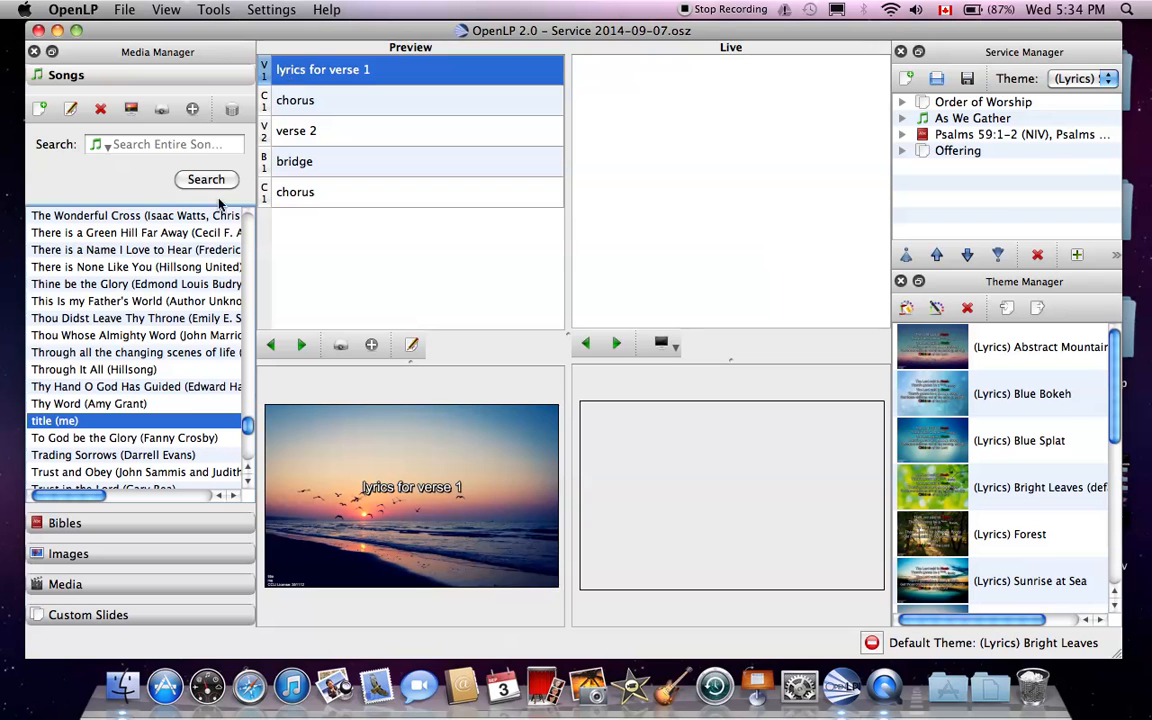
click(193, 109)
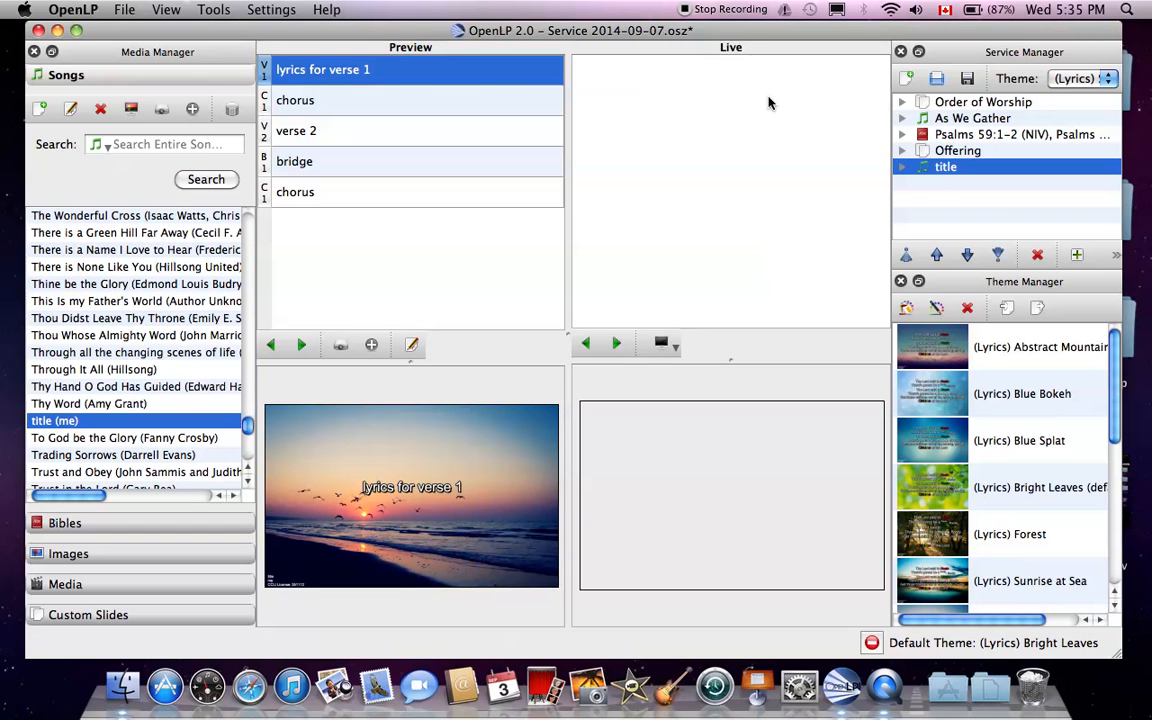
Send the song "title" live from the service and advance through its slides to the final chorus.
double_click(945, 170)
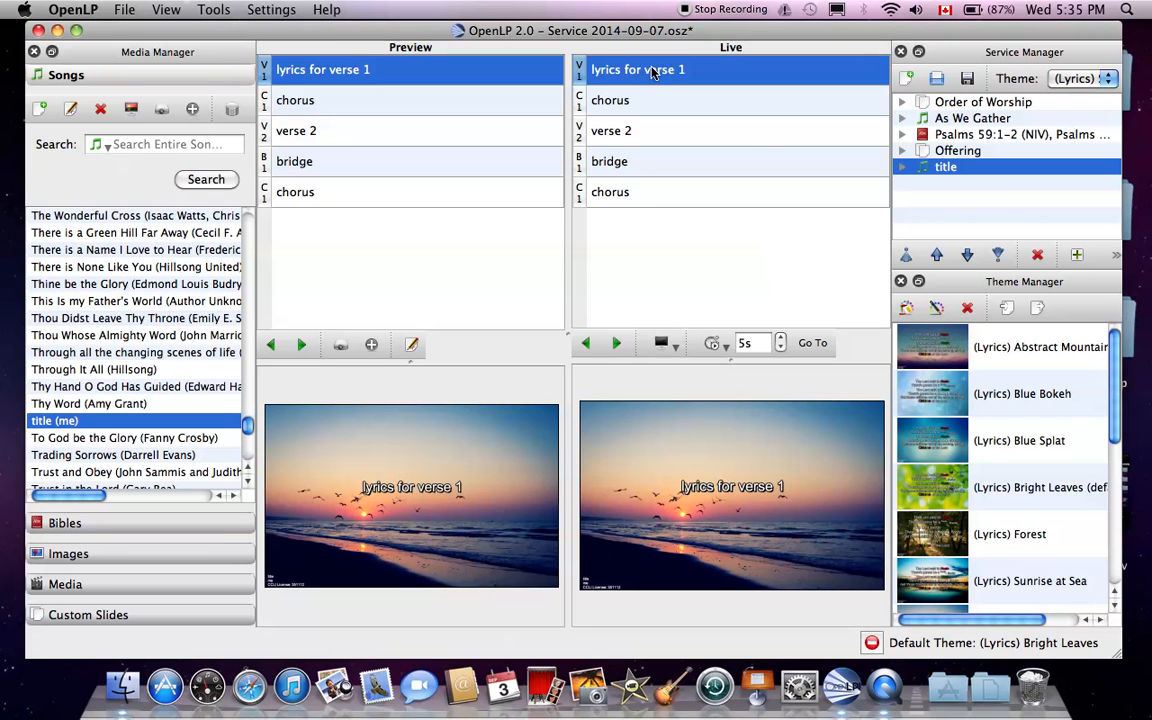
key(Down)
key(Down)
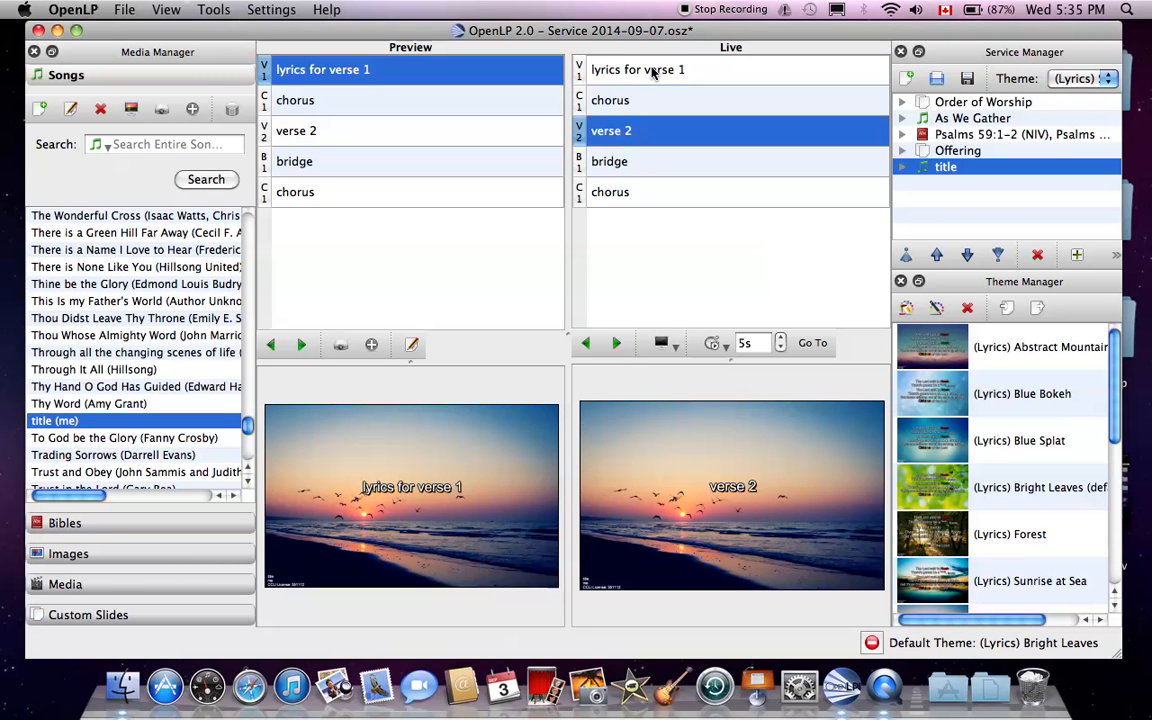
key(Down)
key(Down)
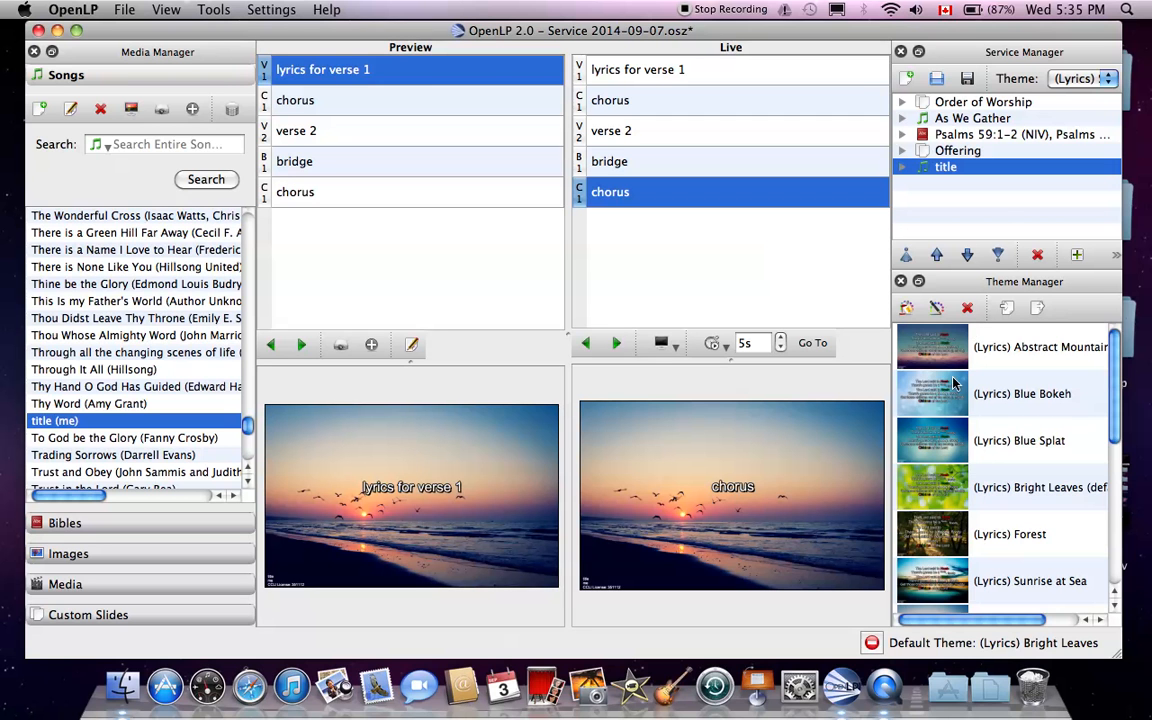
Look through the available themes and duplicate the (Lyrics) Abstract Mountain theme under the name "copy".
scroll(953, 383, down, 1)
scroll(953, 383, up, 1)
scroll(950, 380, down, 1)
scroll(950, 380, down, 1)
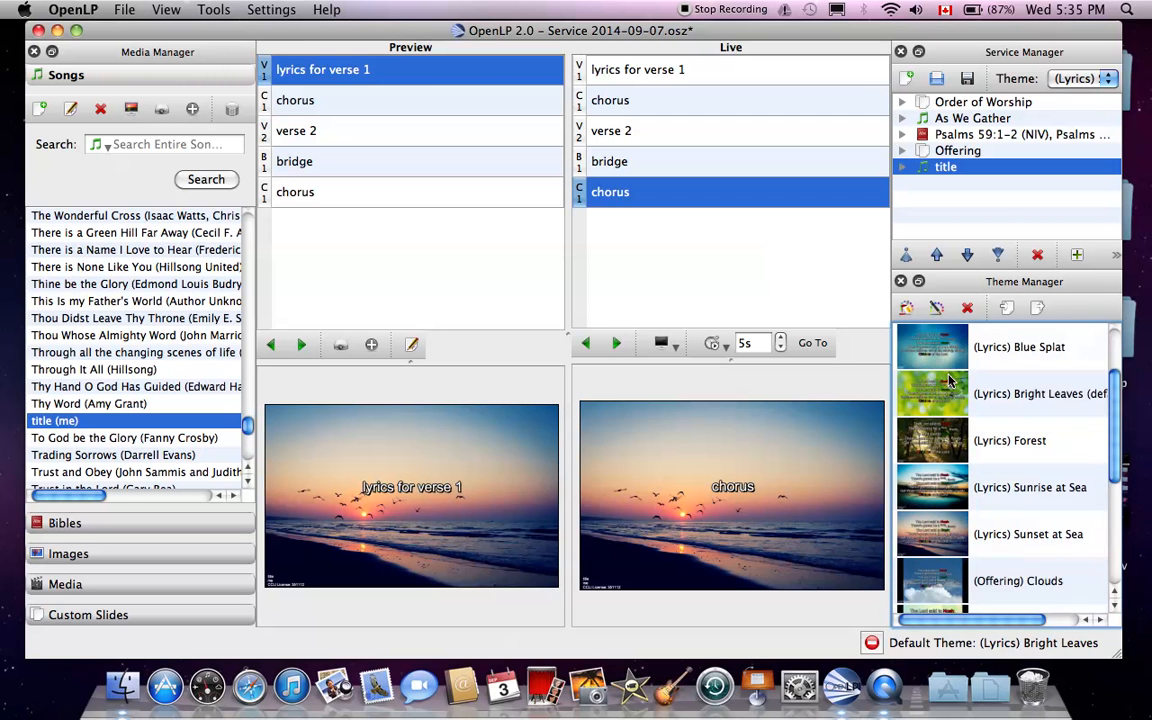
scroll(965, 372, down, 5)
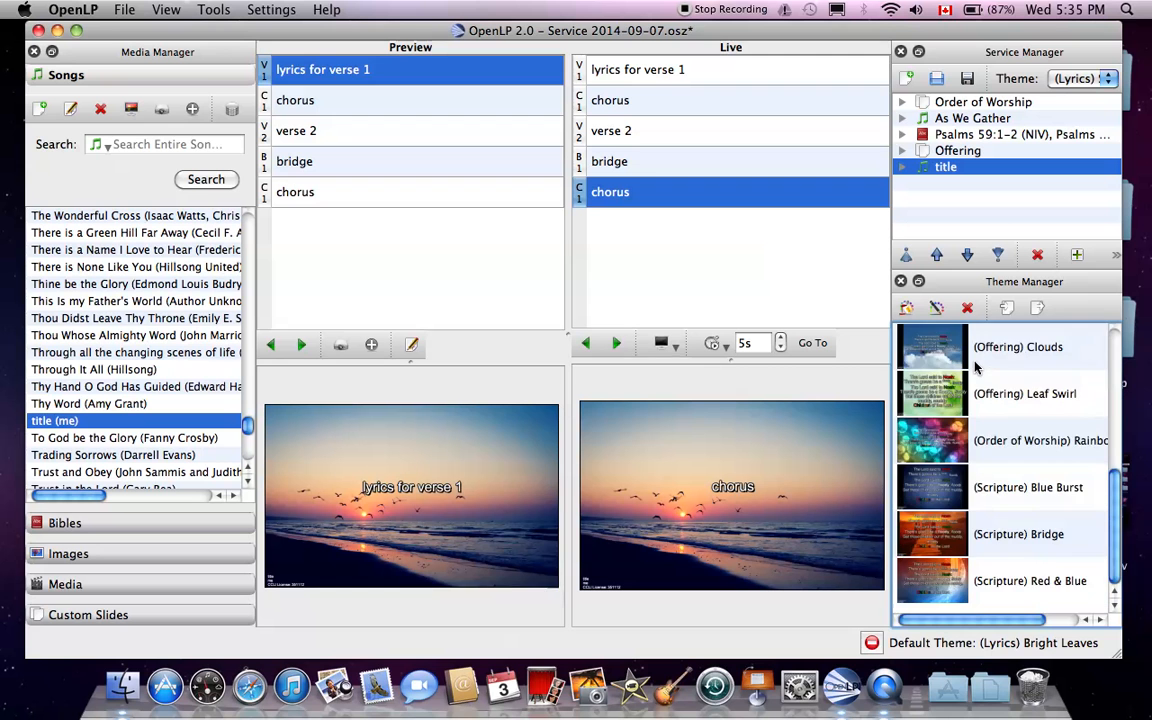
scroll(975, 367, up, 7)
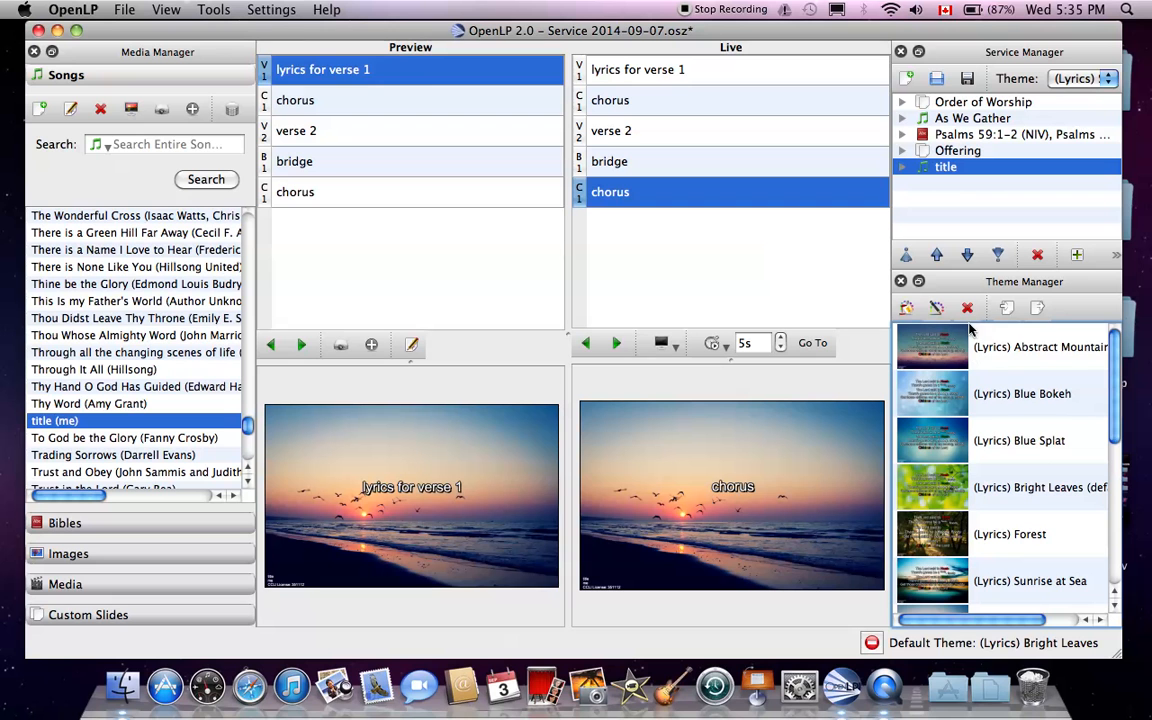
click(1015, 362)
right_click(1020, 352)
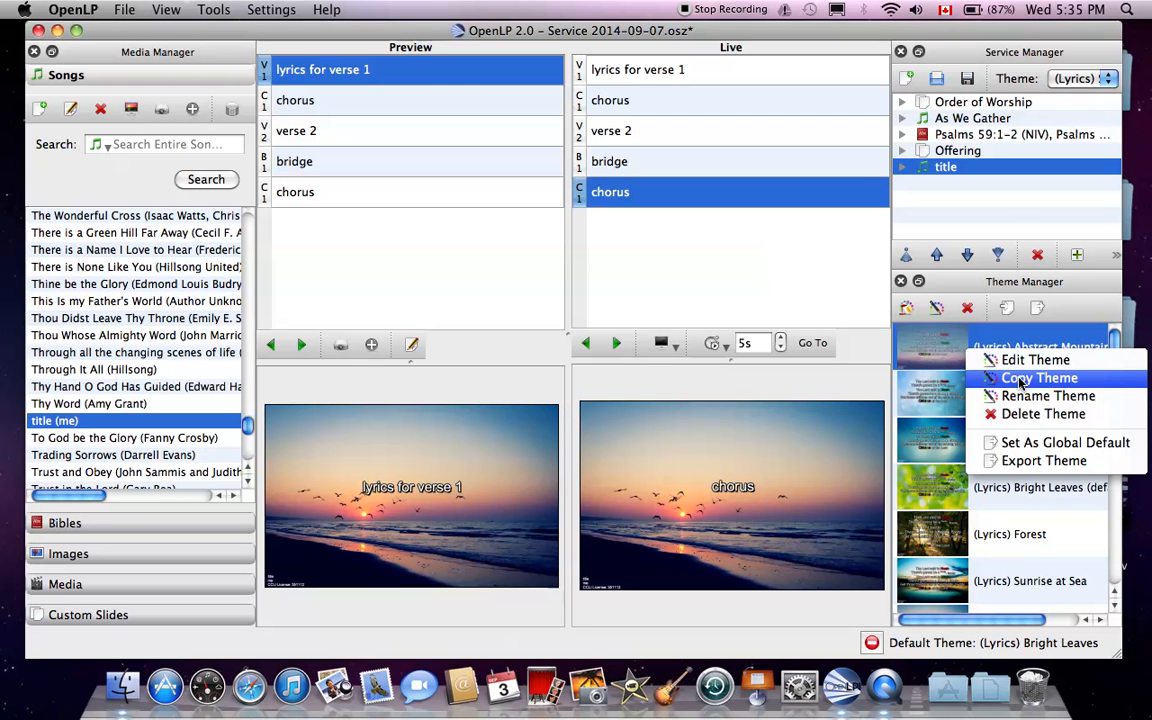
click(1020, 386)
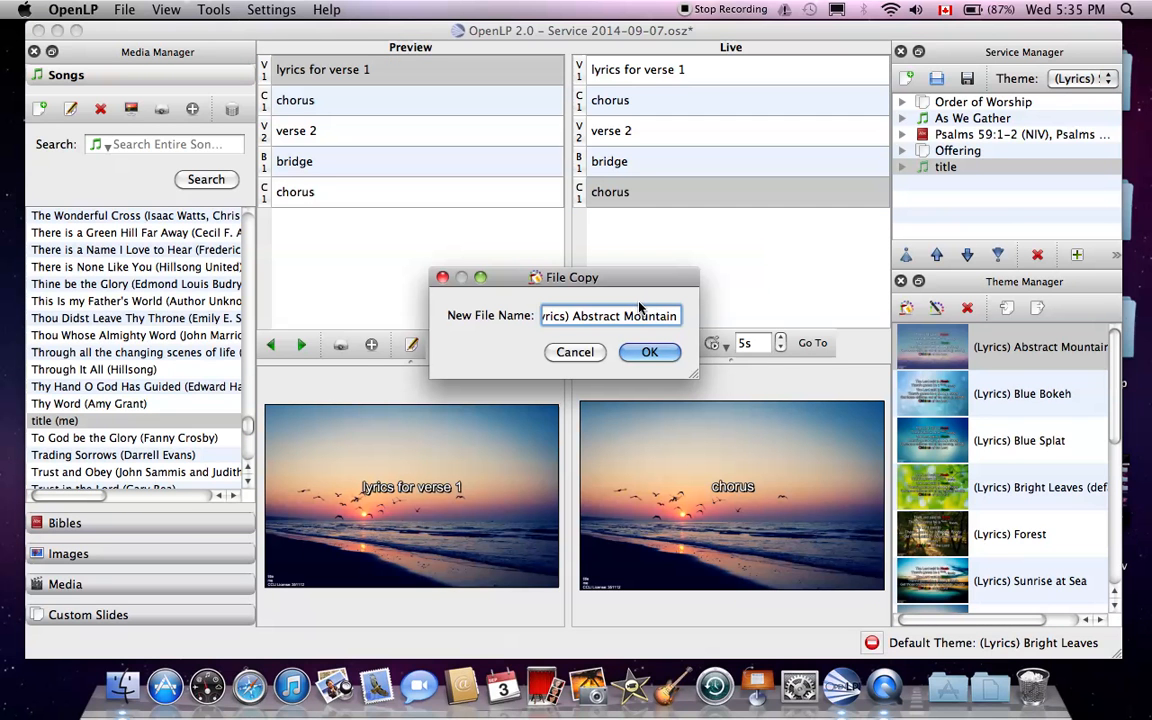
double_click(596, 315)
key(super+a)
key(BackSpace)
text(cory)
key(BackSpace)
key(BackSpace)
text(py)
click(650, 352)
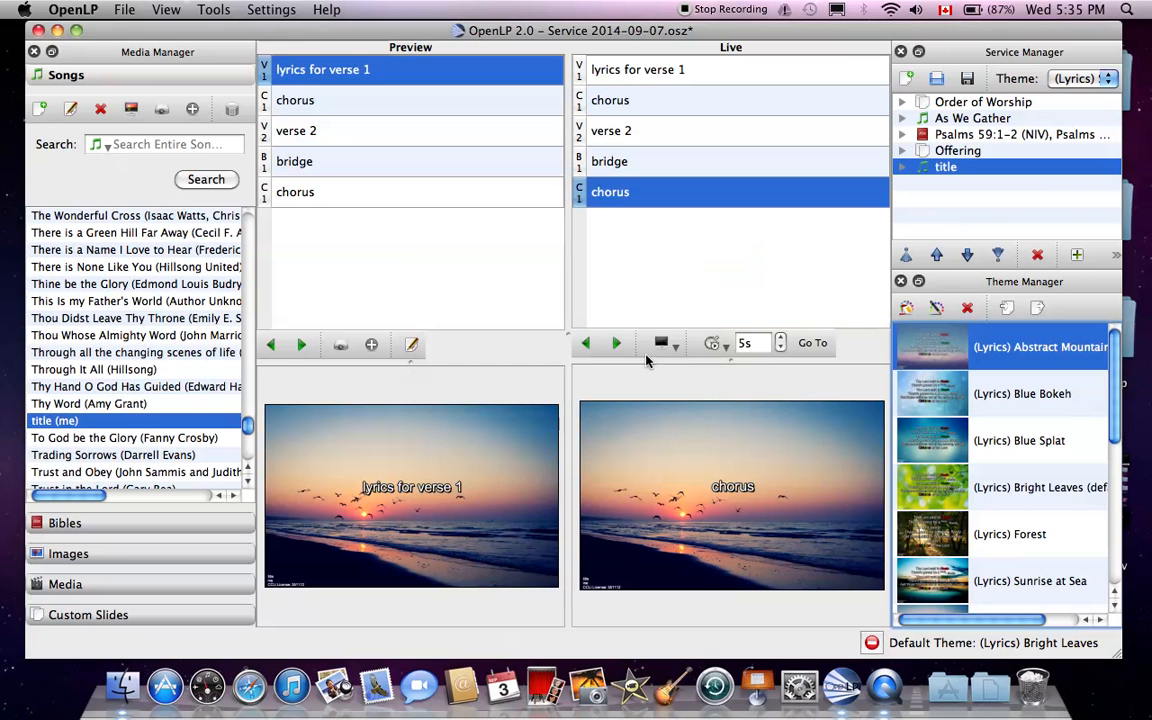
Open the theme "copy" for editing and examine its background image selection and background type options.
scroll(1048, 443, down, 5)
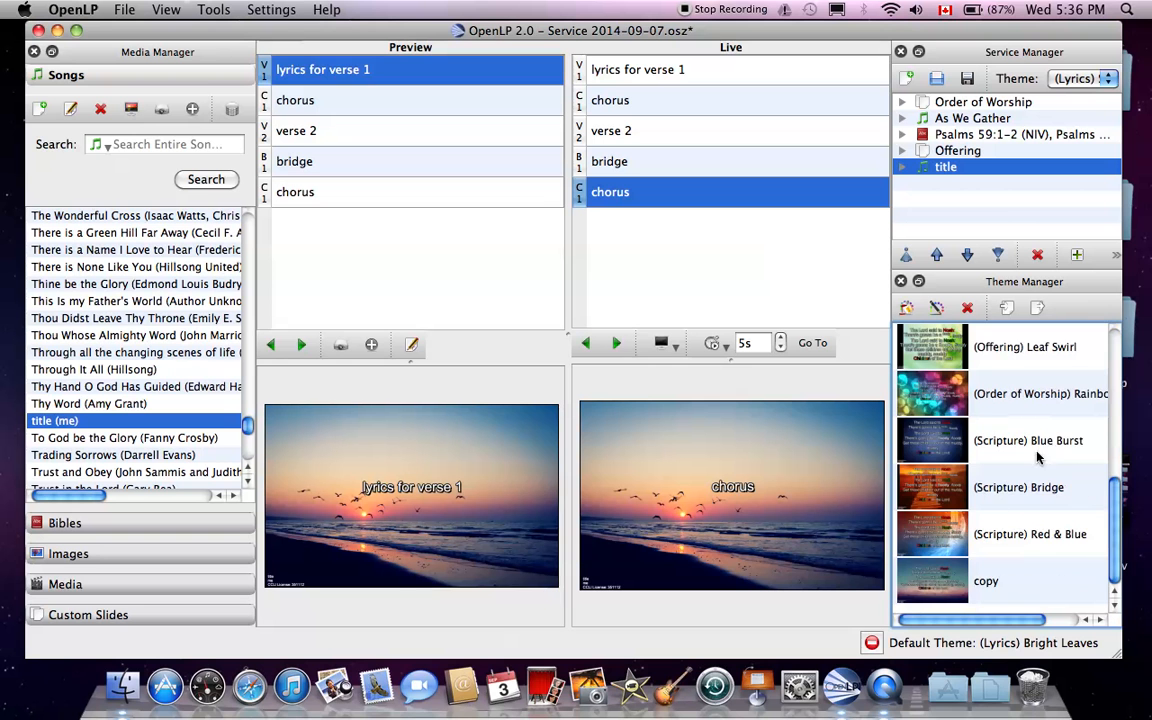
right_click(968, 572)
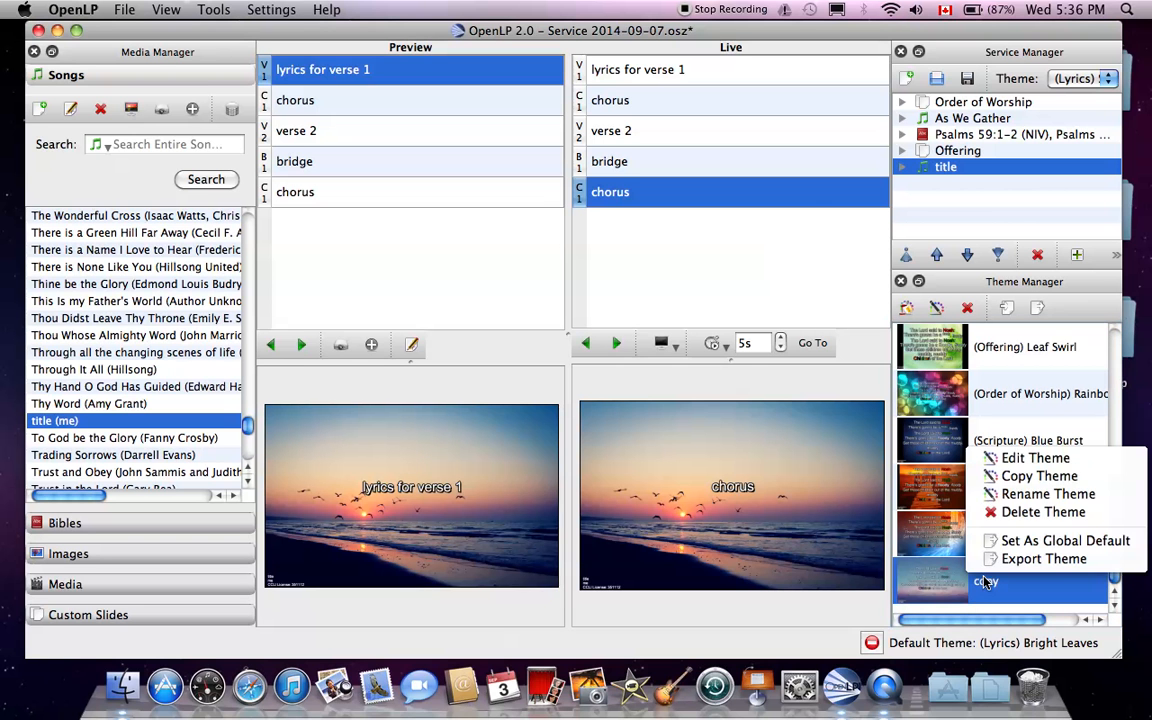
click(1032, 459)
click(690, 349)
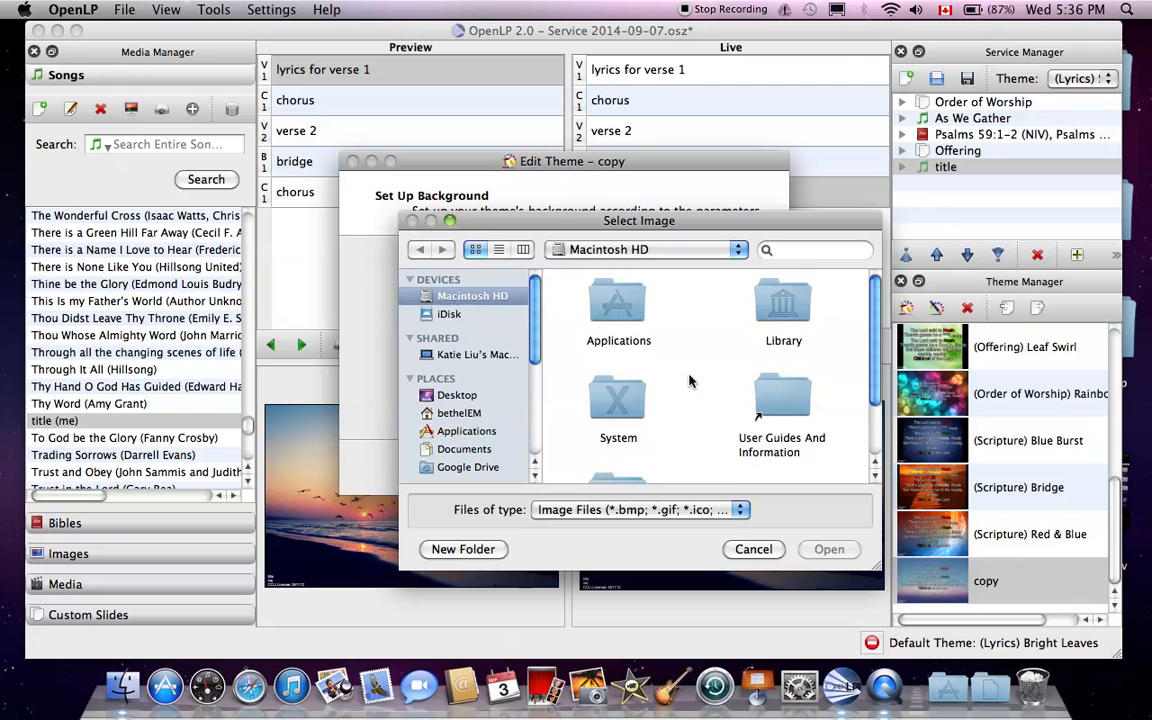
scroll(689, 380, down, 2)
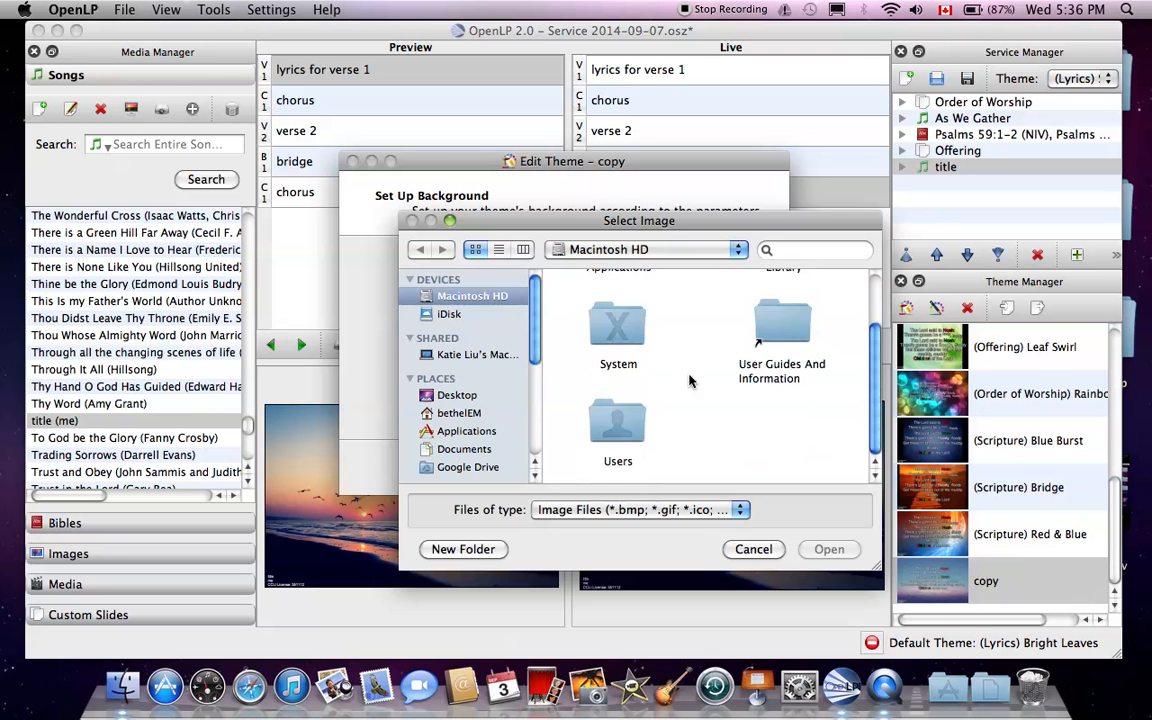
click(755, 549)
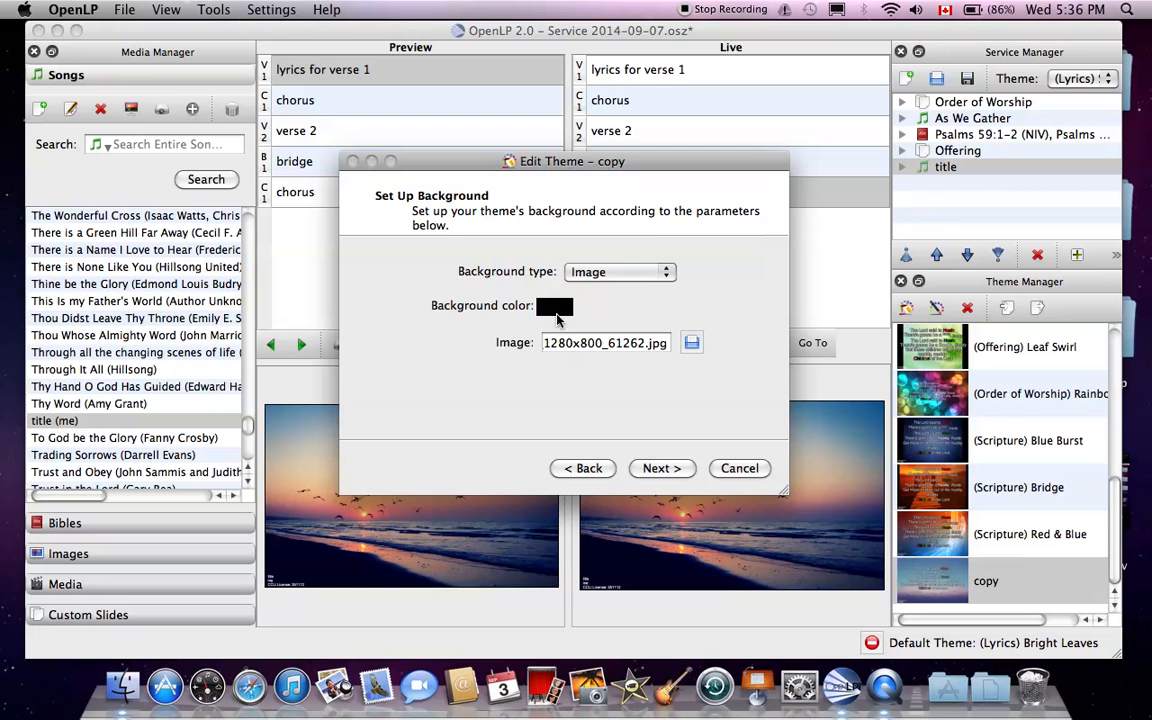
click(612, 272)
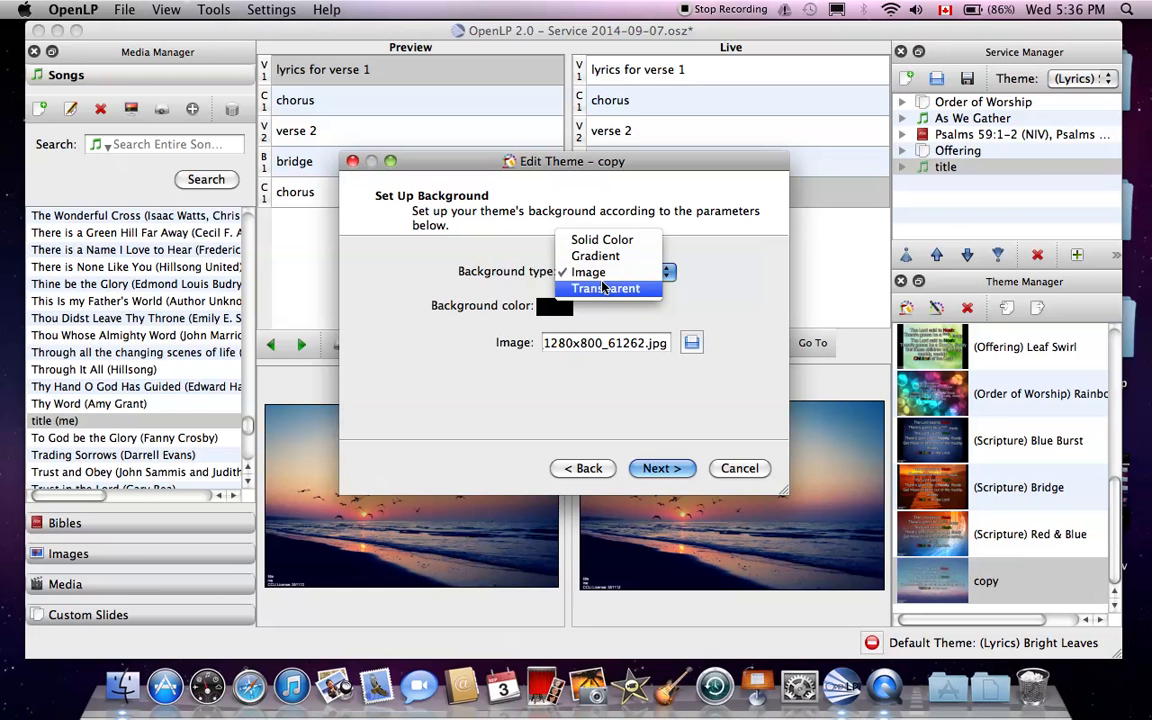
click(689, 293)
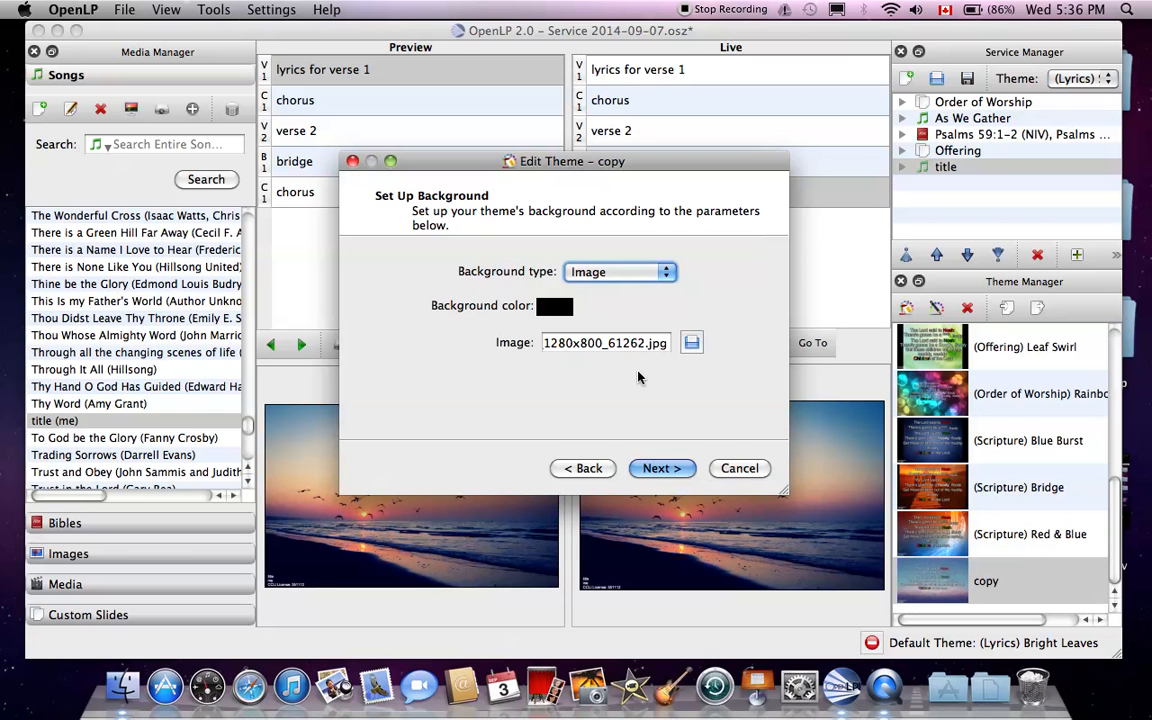
Go through the theme's main font, footer font, output area and preview pages, save it, and select "copy" in the theme list.
click(660, 468)
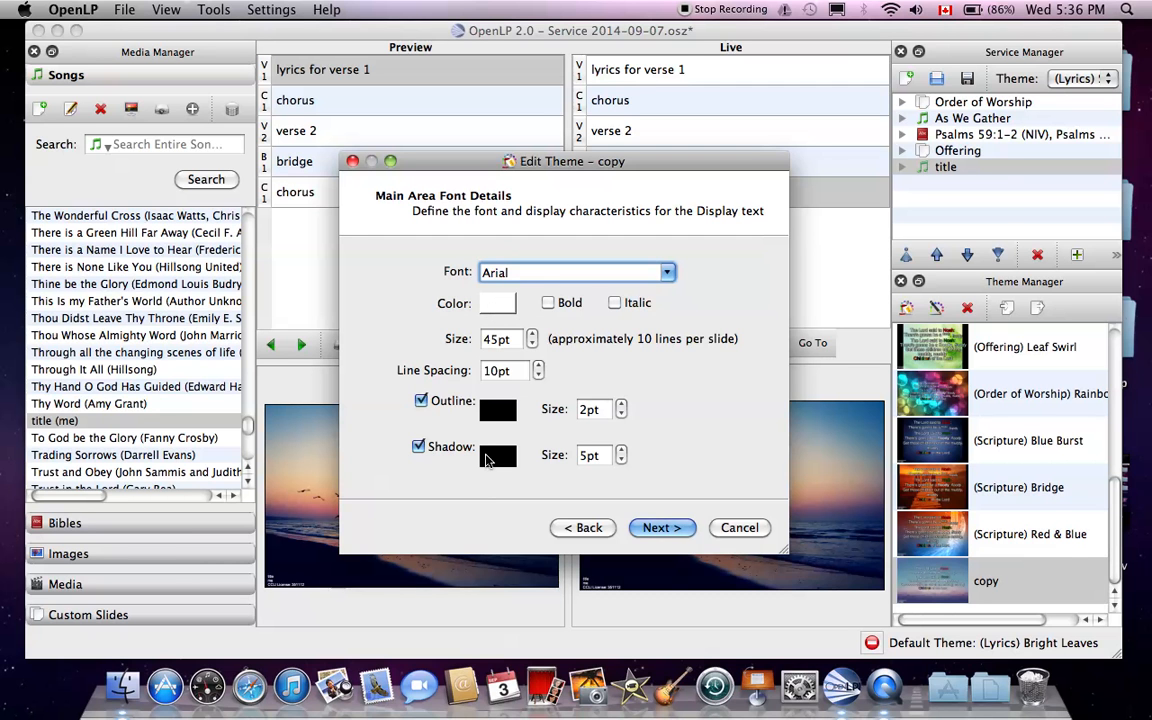
click(660, 528)
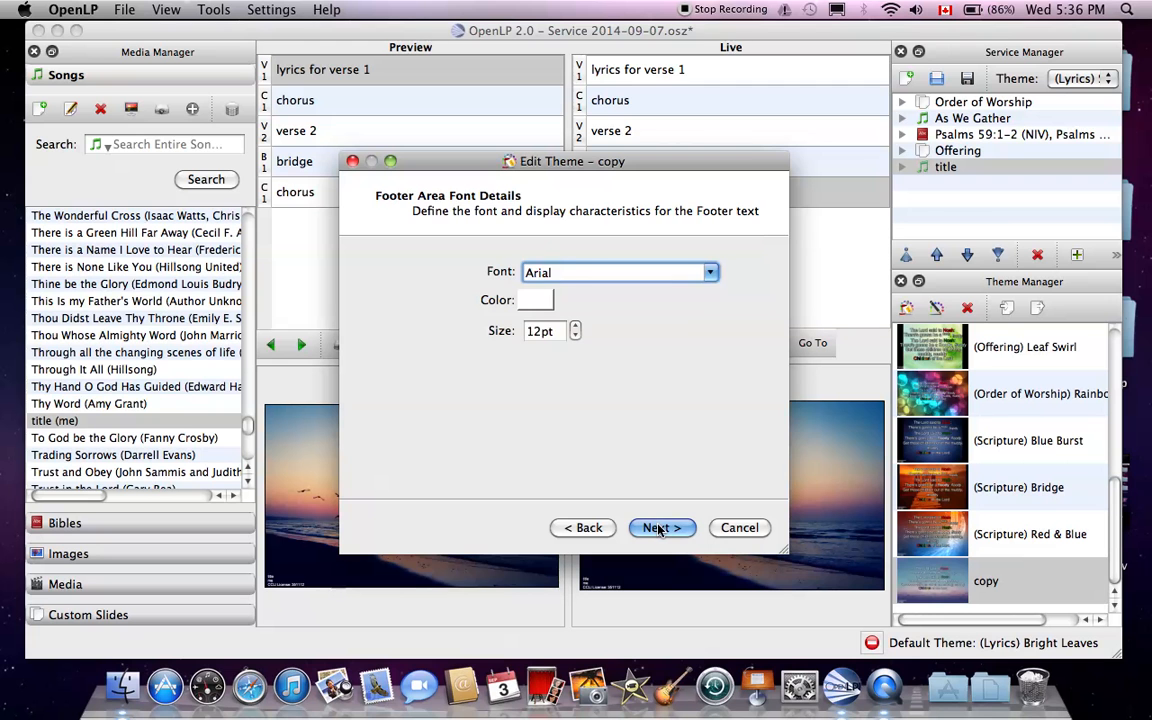
click(660, 528)
click(660, 528)
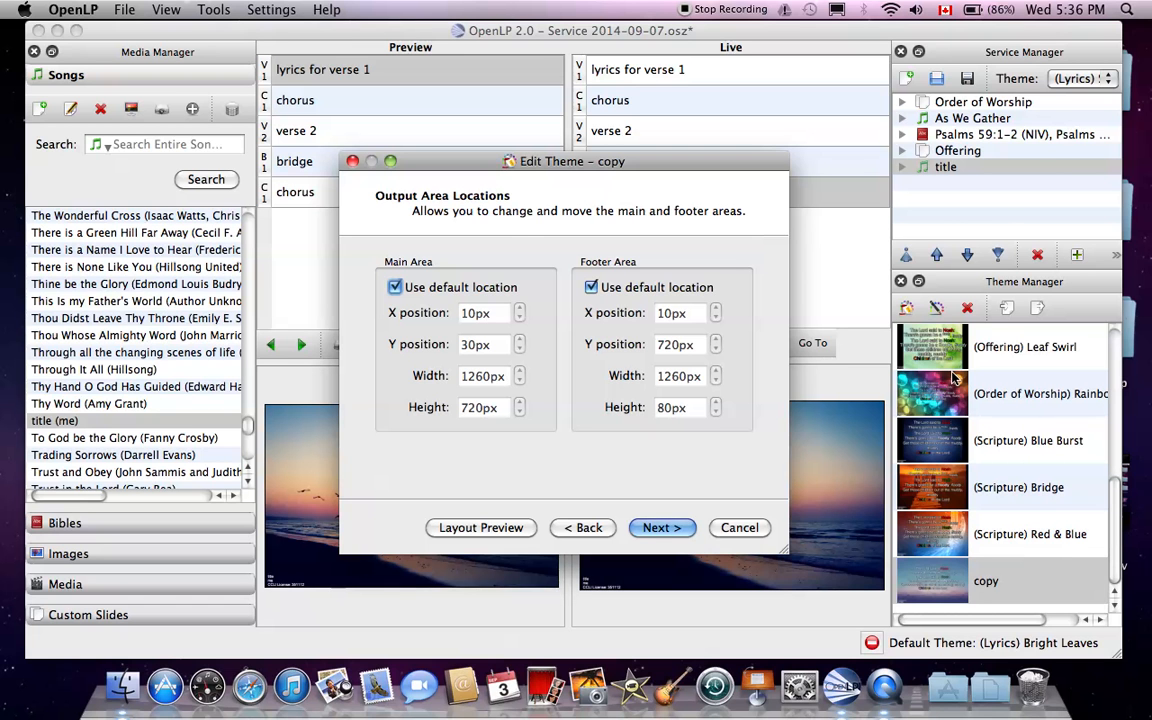
click(652, 530)
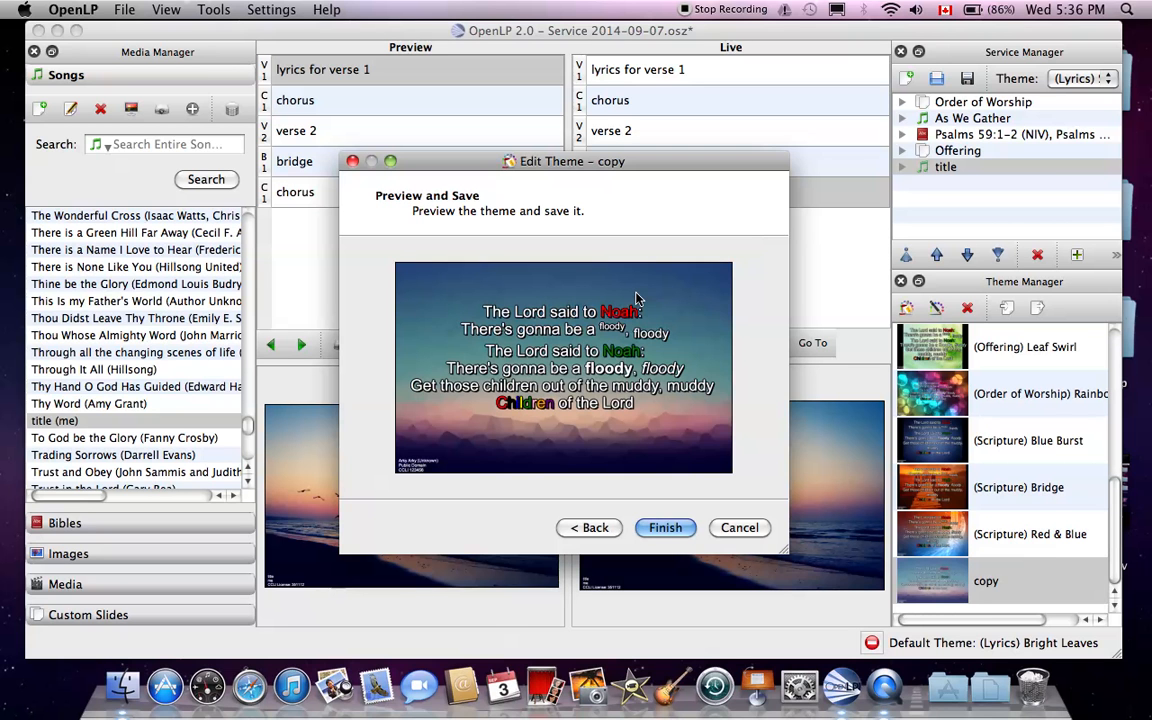
click(666, 529)
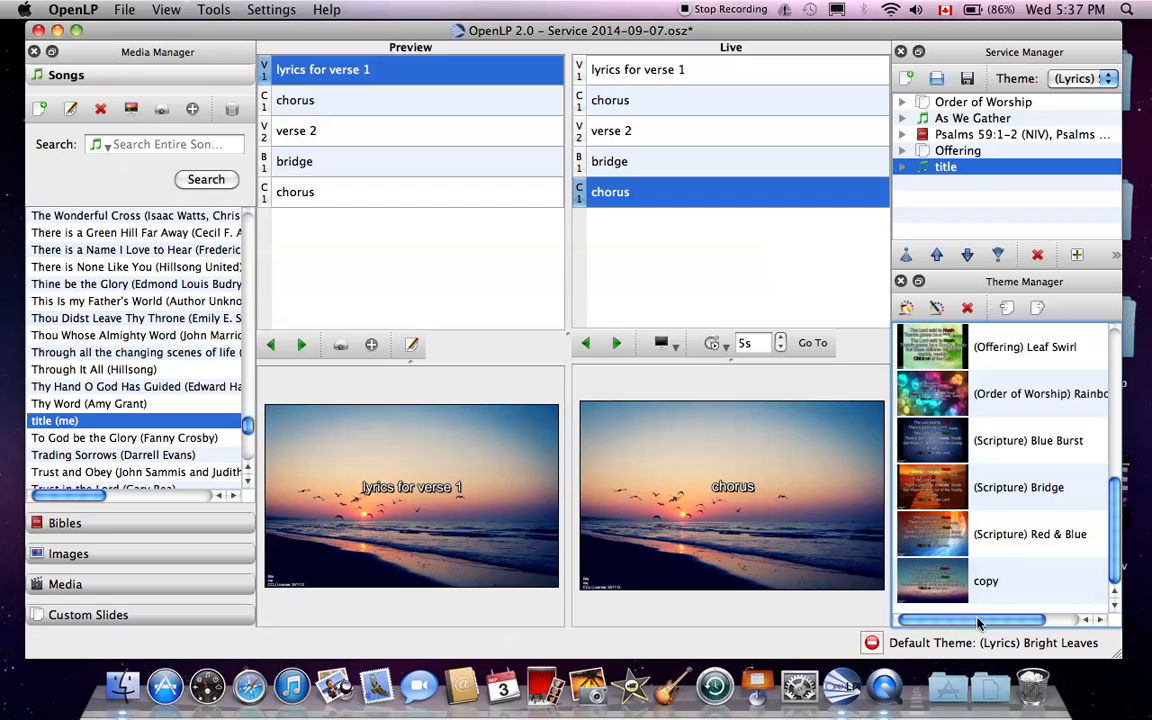
click(946, 586)
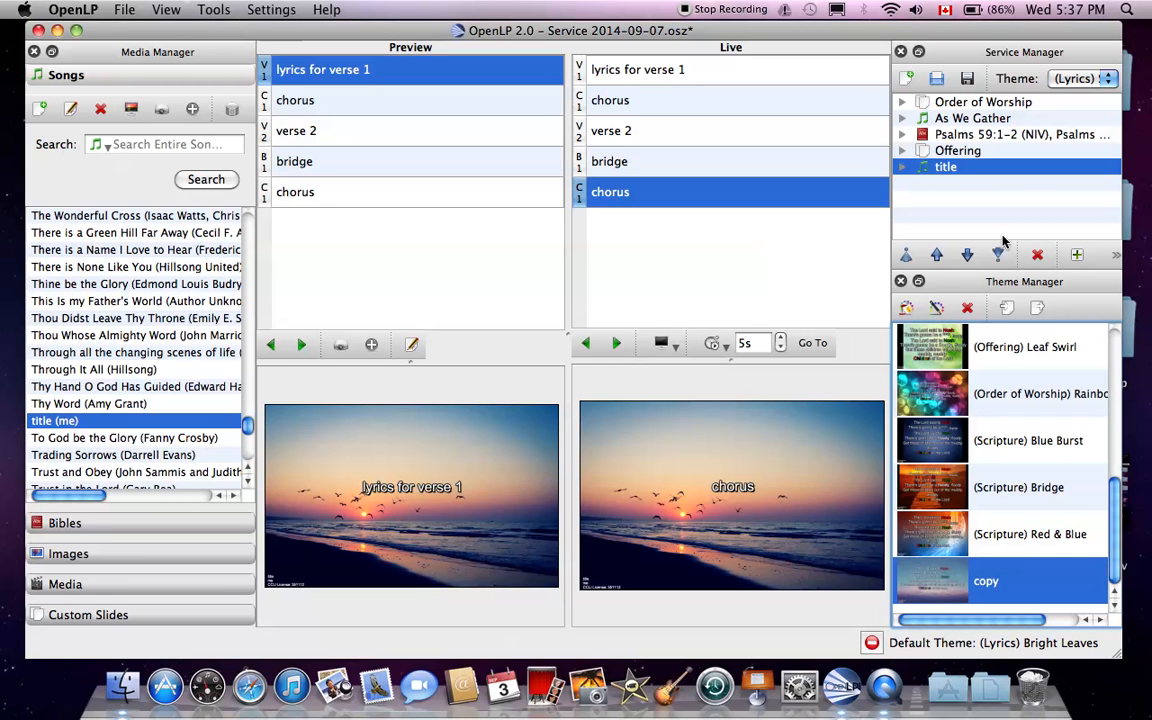
Delete the theme "copy" from the theme list and confirm its removal.
click(967, 311)
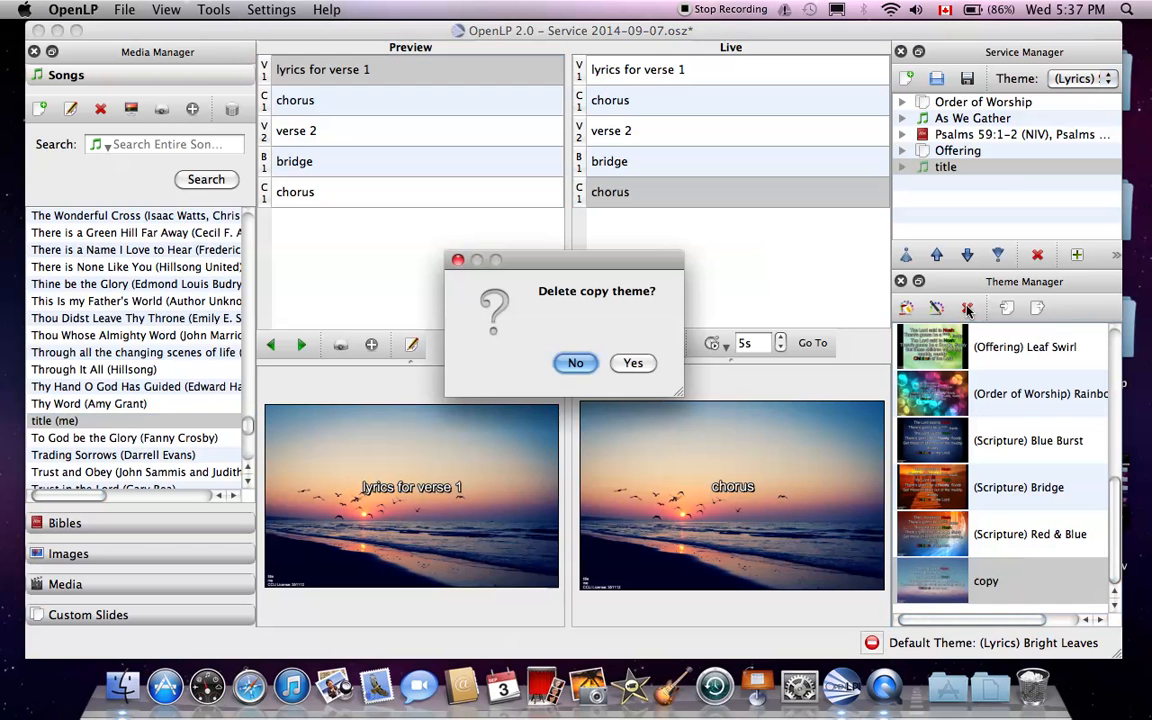
click(634, 364)
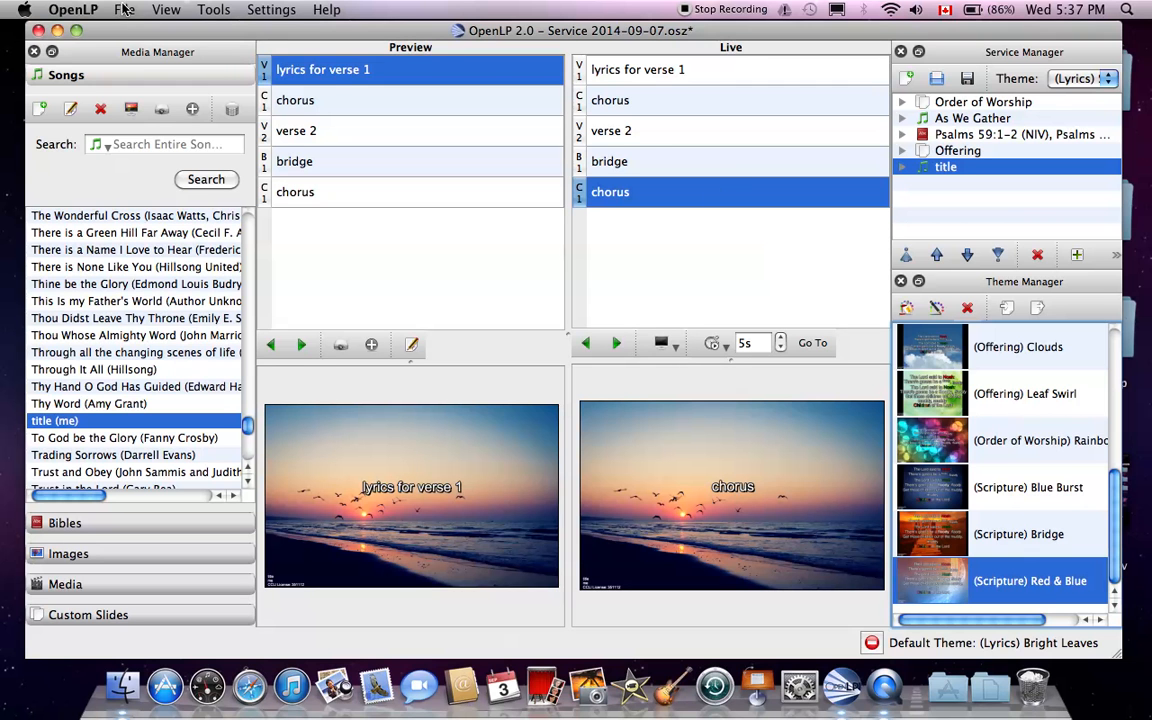
Open the program preferences, examine the General settings such as the output display monitor options, and close the dialog with OK.
click(76, 9)
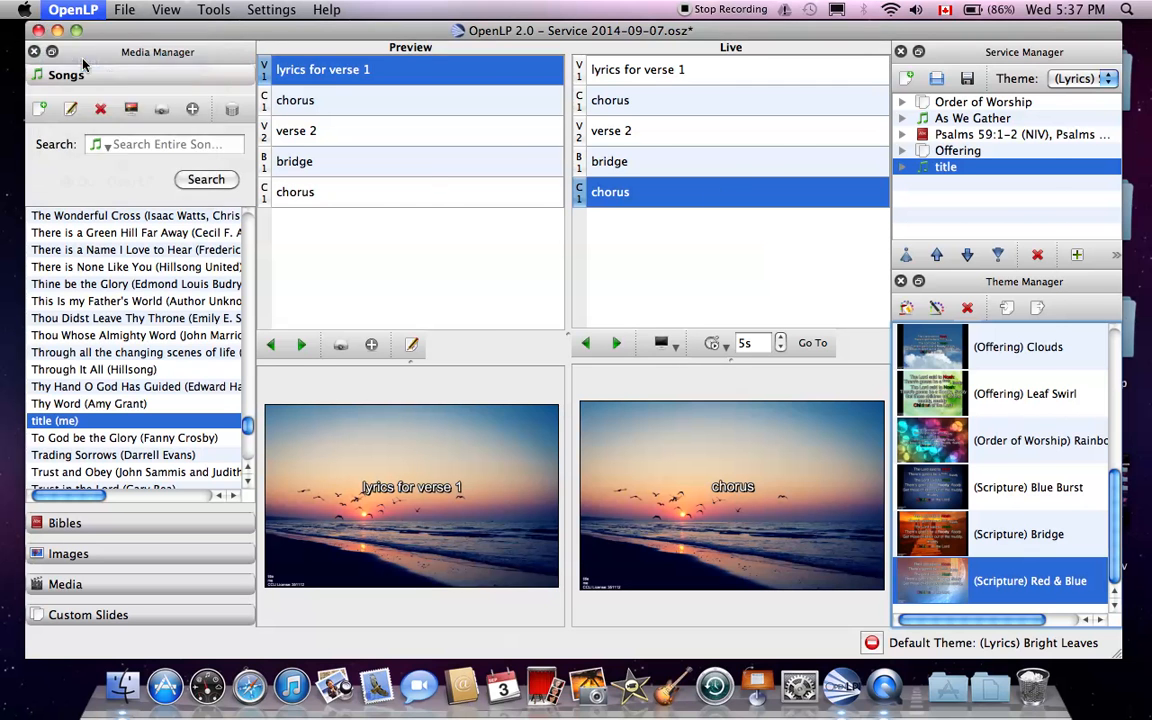
click(84, 64)
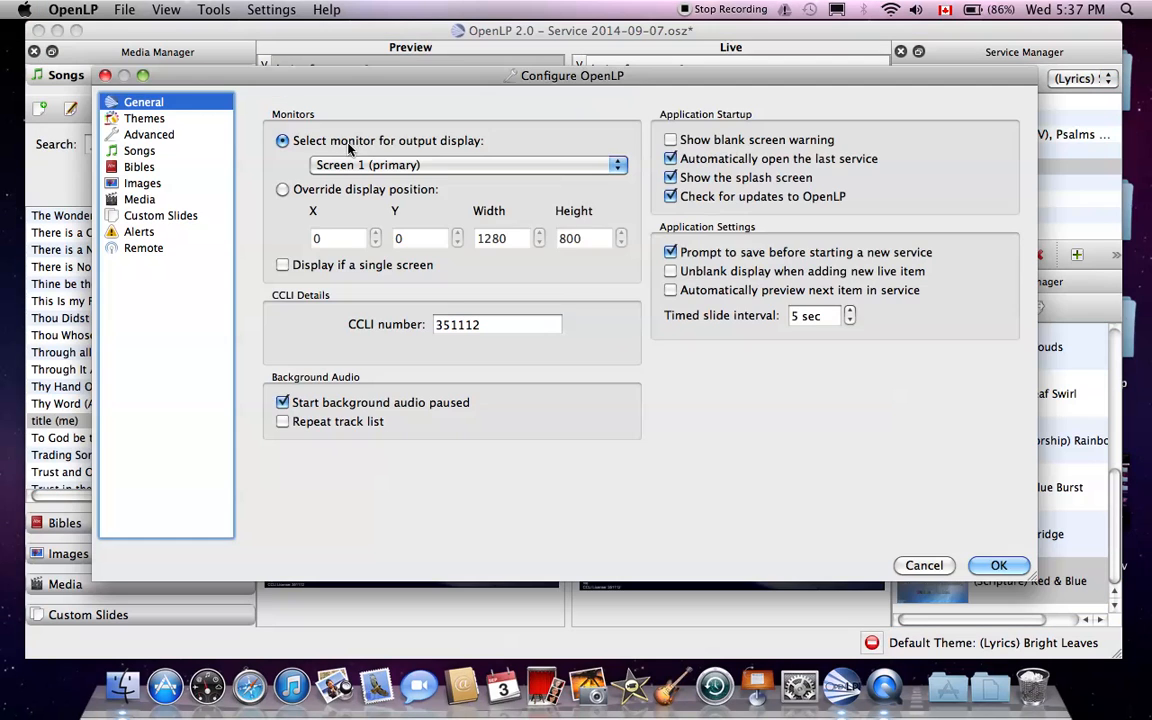
click(999, 566)
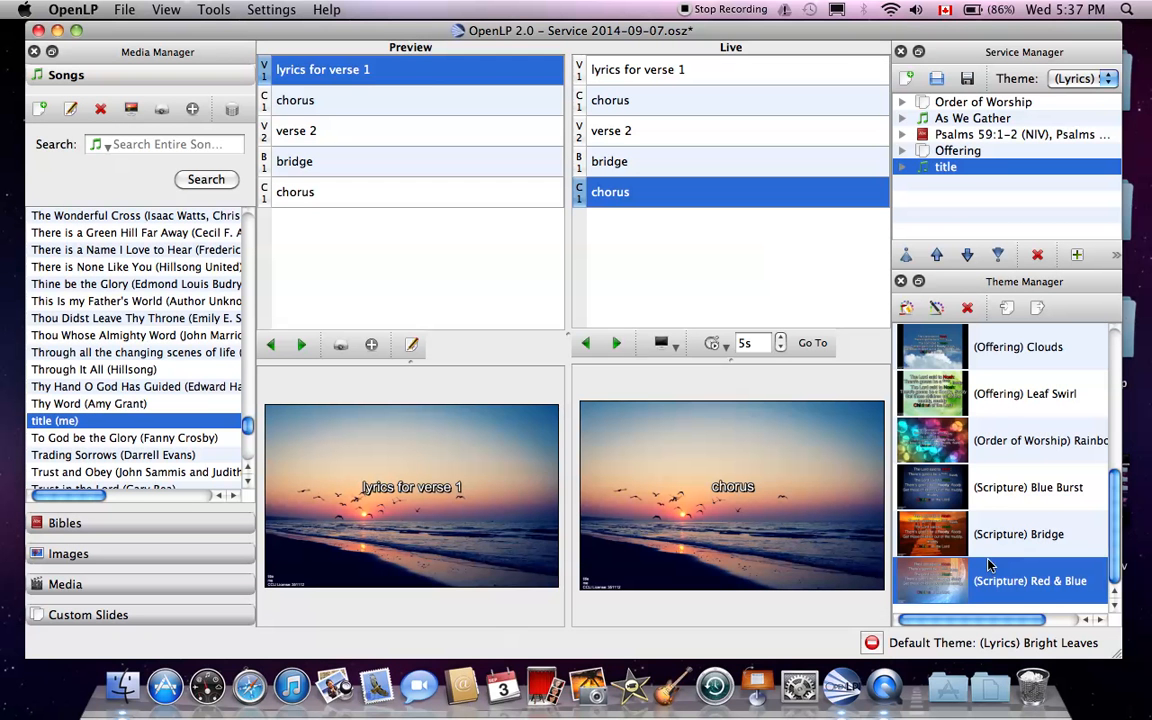
mouse_move(957, 142)
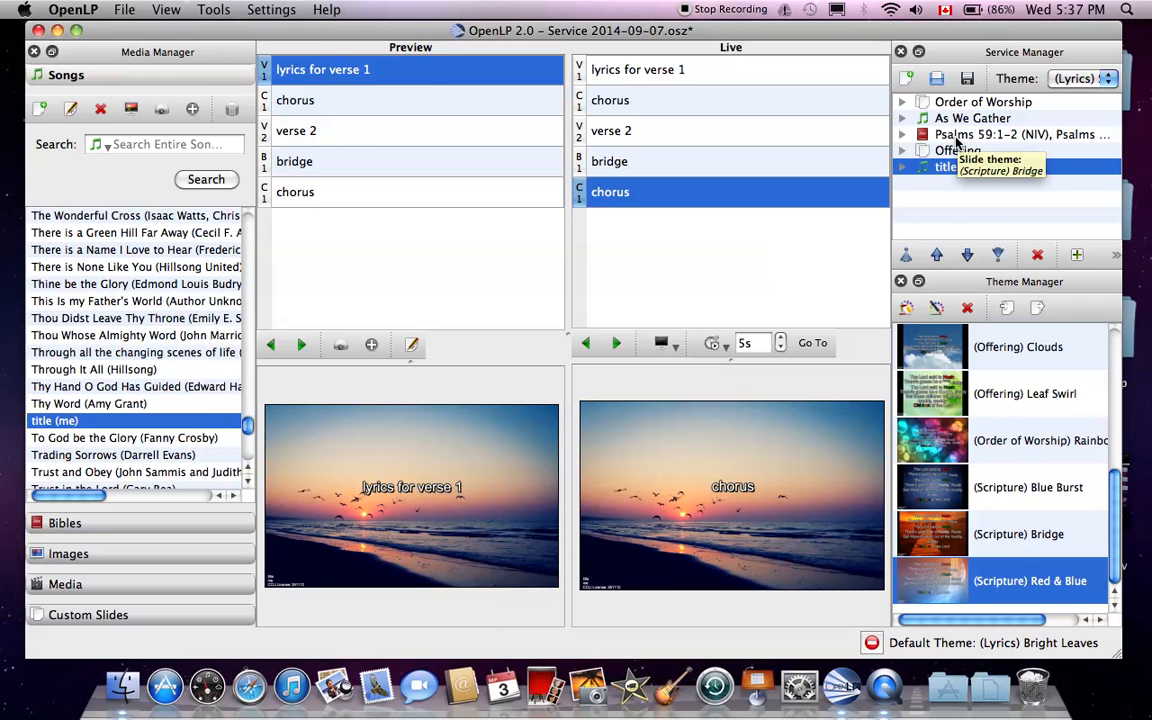